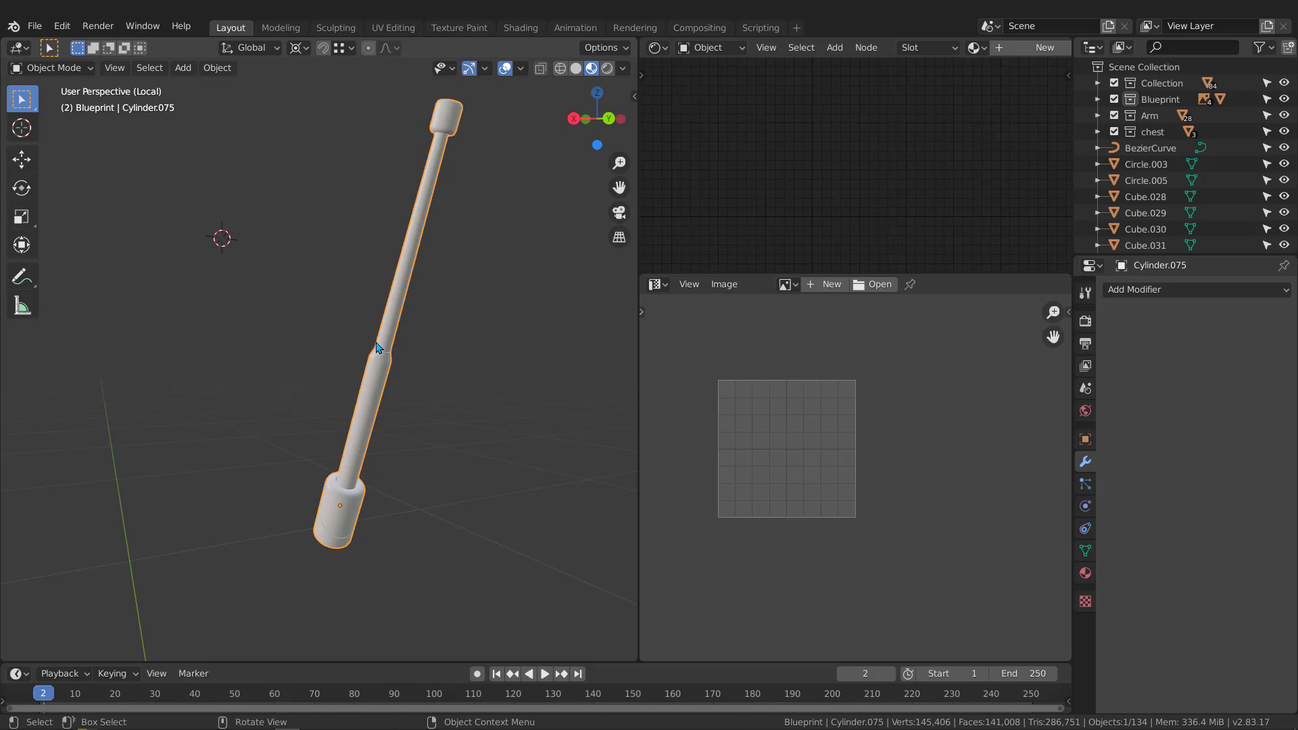
# Mark seams on the antenna's thick base, around the edge loop below its rounded top and along one lengthwise edge line
pyautogui.press('Tab')
pyautogui.moveTo(377, 346); pyautogui.dragTo(375, 337, button='middle')
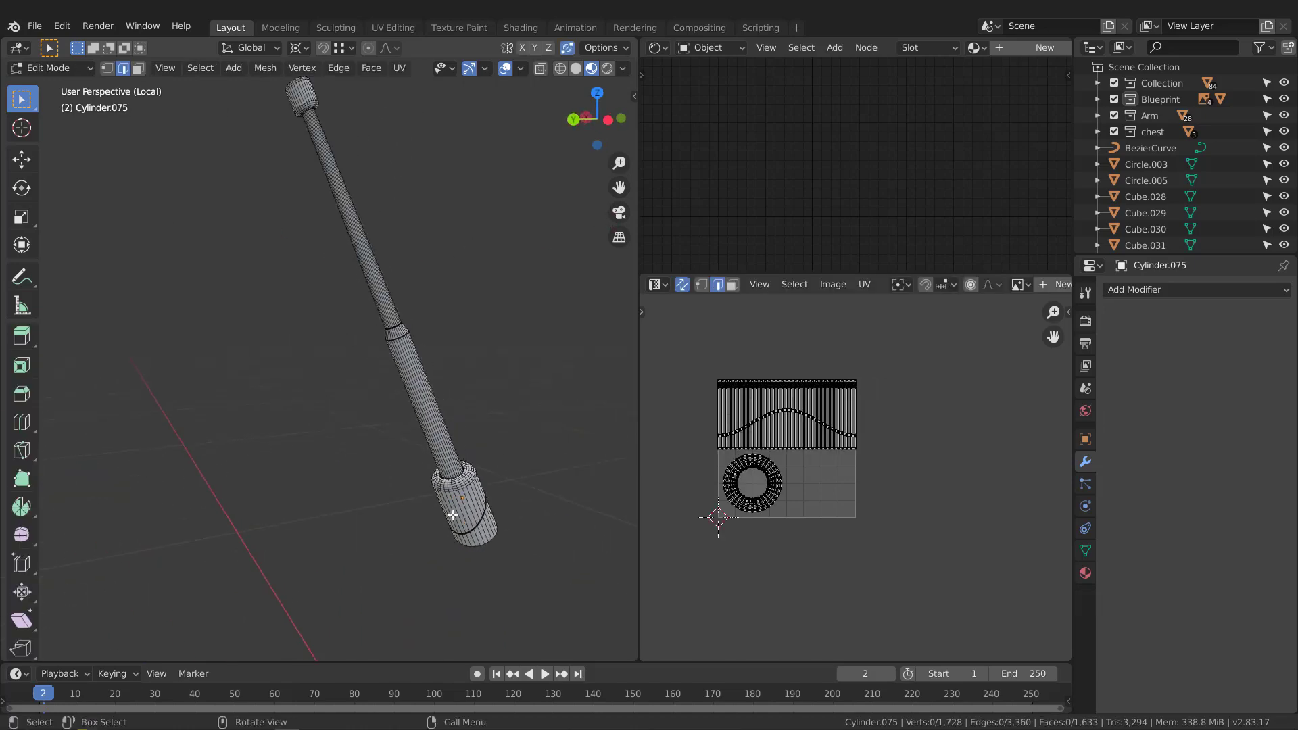
pyautogui.scroll(5, 474, 510)
pyautogui.click(495, 493)
pyautogui.moveTo(536, 498); pyautogui.dragTo(383, 455, button='middle')
pyautogui.scroll(-3, 453, 500)
pyautogui.moveTo(464, 509); pyautogui.dragTo(382, 369, button='middle')
pyautogui.scroll(7, 440, 487)
pyautogui.scroll(-3, 425, 494)
pyautogui.scroll(3, 382, 365)
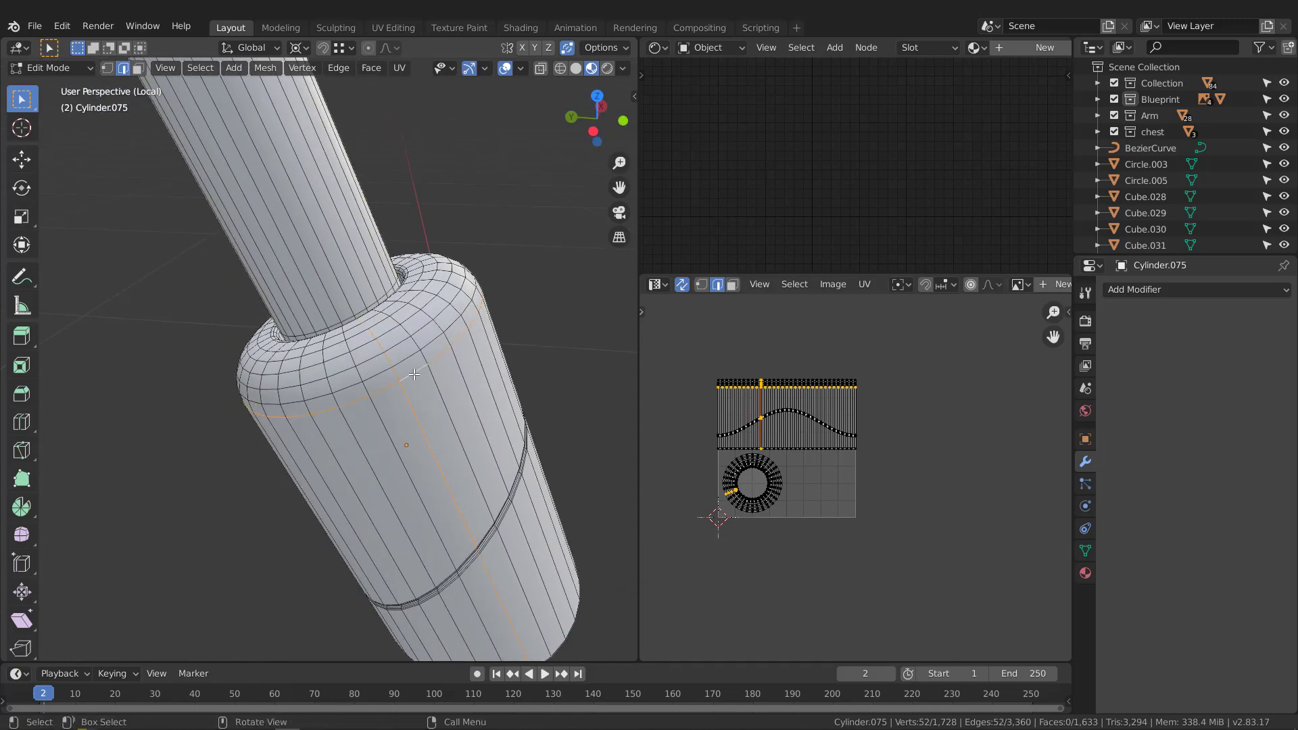
pyautogui.press('q')
pyautogui.click(390, 380)
pyautogui.scroll(-4, 394, 371)
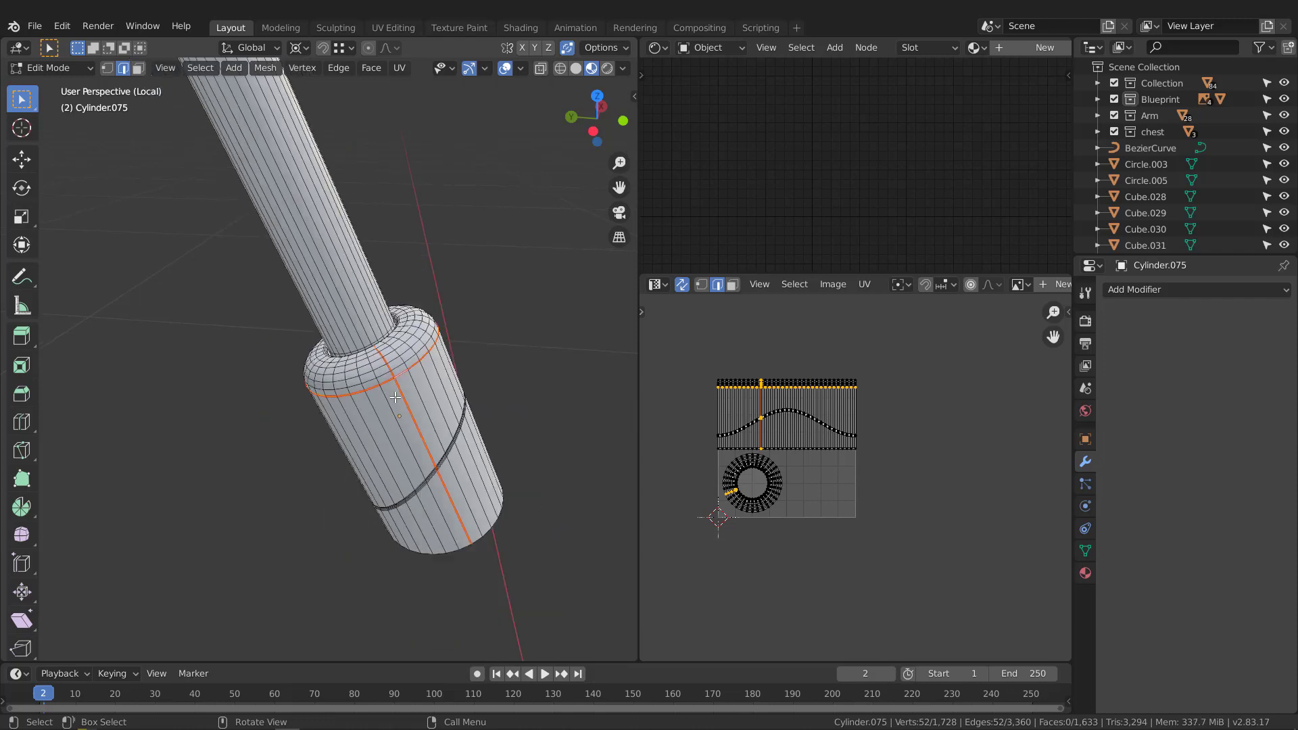
# Mark a seam along one lengthwise edge line of the antenna's shaft, from the base up to the tip cap
pyautogui.moveTo(395, 367); pyautogui.dragTo(338, 321, button='middle')
pyautogui.keyDown('alt'); pyautogui.click(354, 364); pyautogui.keyUp('alt')
pyautogui.scroll(-3, 353, 363)
pyautogui.scroll(2, 317, 245)
pyautogui.scroll(3, 463, 543)
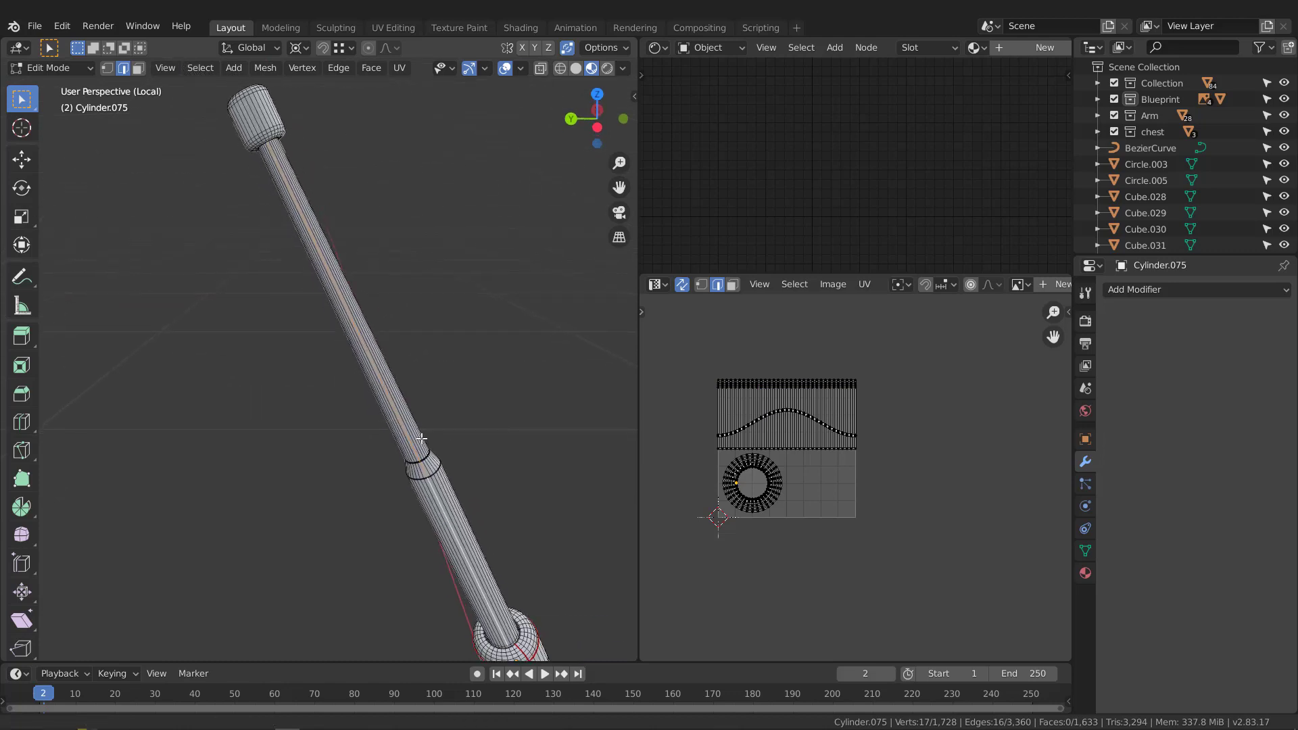
pyautogui.moveTo(413, 424); pyautogui.dragTo(301, 196, button='middle')
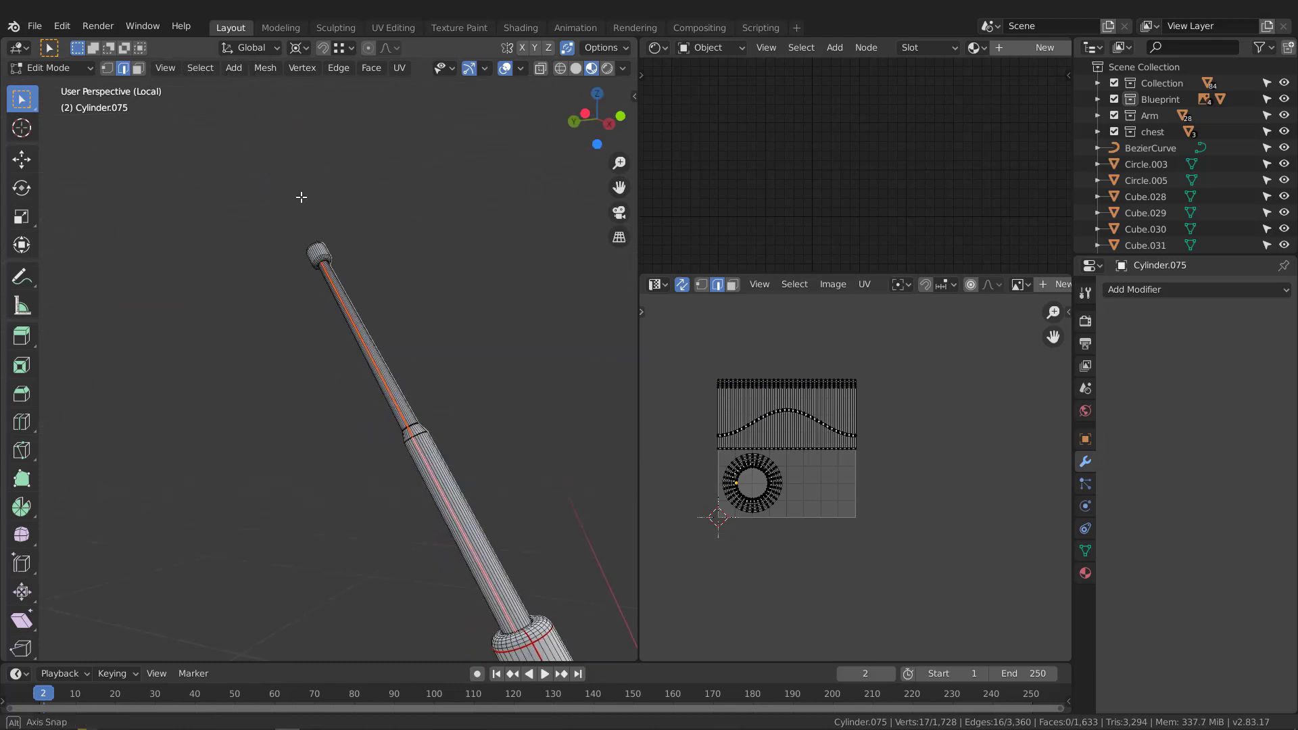
pyautogui.scroll(5, 302, 255)
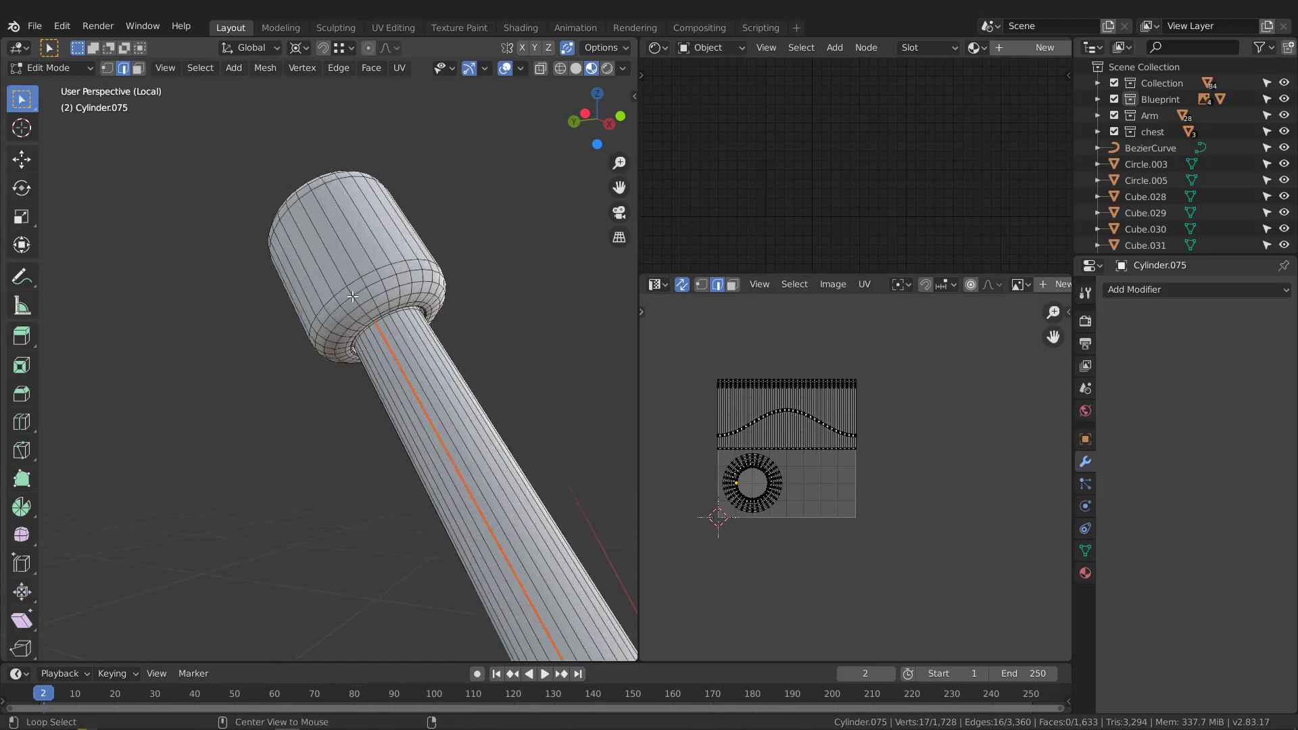
# Mark seams on the antenna's tip cap, around the loop below its rounded end and along one lengthwise edge line
pyautogui.moveTo(348, 291); pyautogui.dragTo(274, 158, button='middle')
pyautogui.click(342, 297)
pyautogui.click(310, 209)
pyautogui.scroll(2, 322, 236)
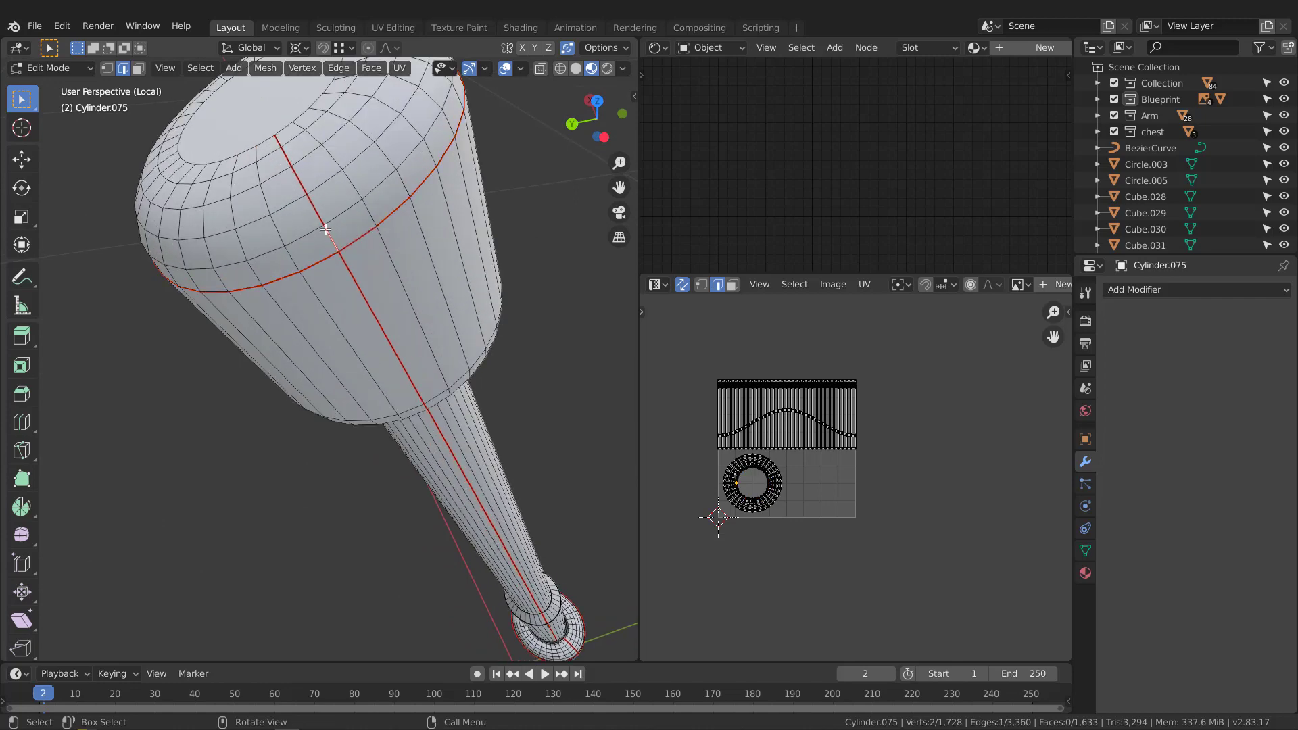
# Clear the seam from the short run of edges crossing the rounded end of the tip cap
pyautogui.keyDown('ctrl'); pyautogui.click(277, 138); pyautogui.keyUp('ctrl')
pyautogui.press('q')
pyautogui.click(238, 139)
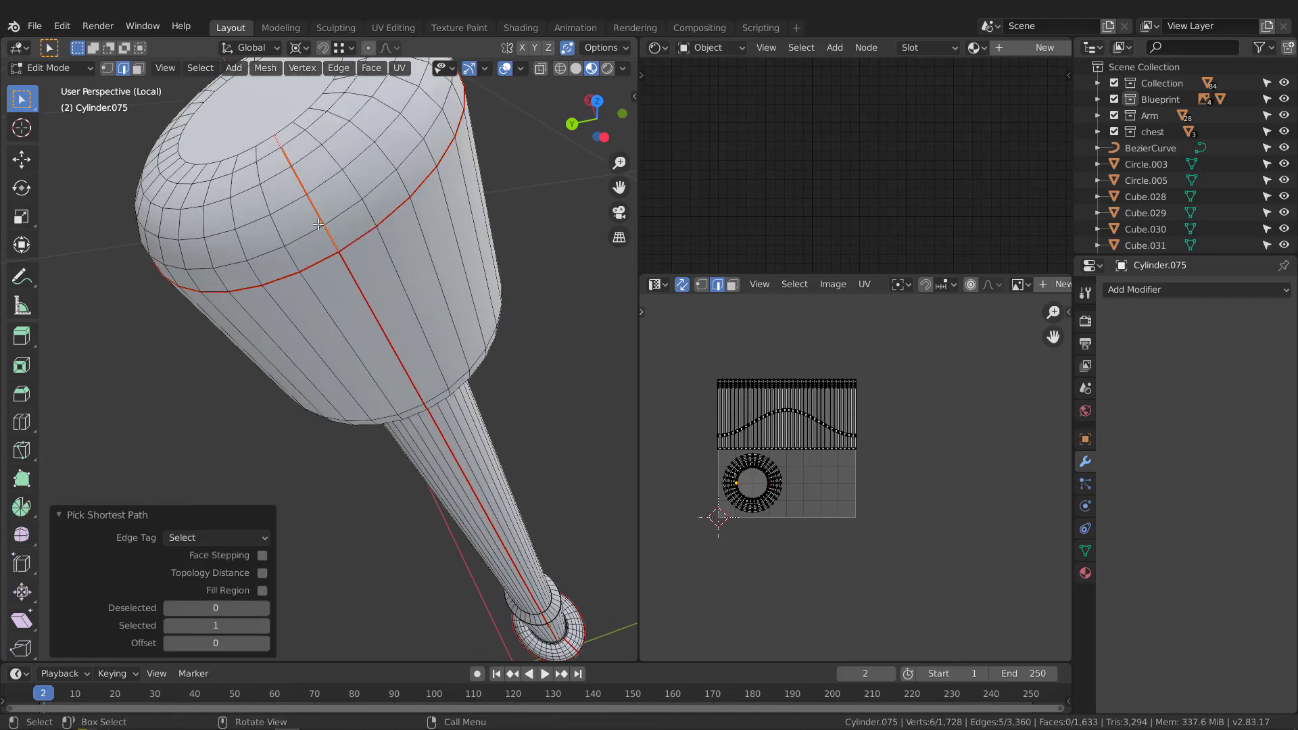
pyautogui.rightClick(296, 167)
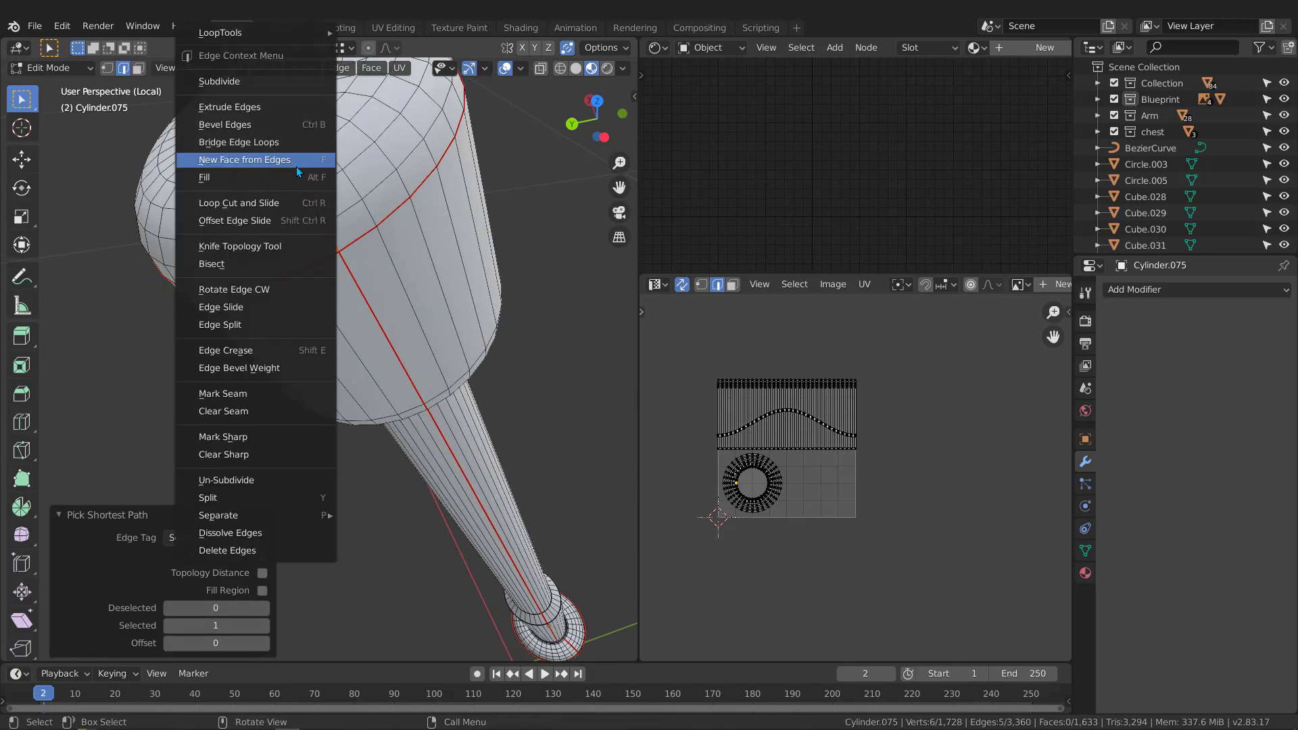
pyautogui.click(238, 410)
pyautogui.scroll(-3, 309, 234)
pyautogui.moveTo(308, 234); pyautogui.dragTo(322, 214, button='middle')
pyautogui.click(408, 225)
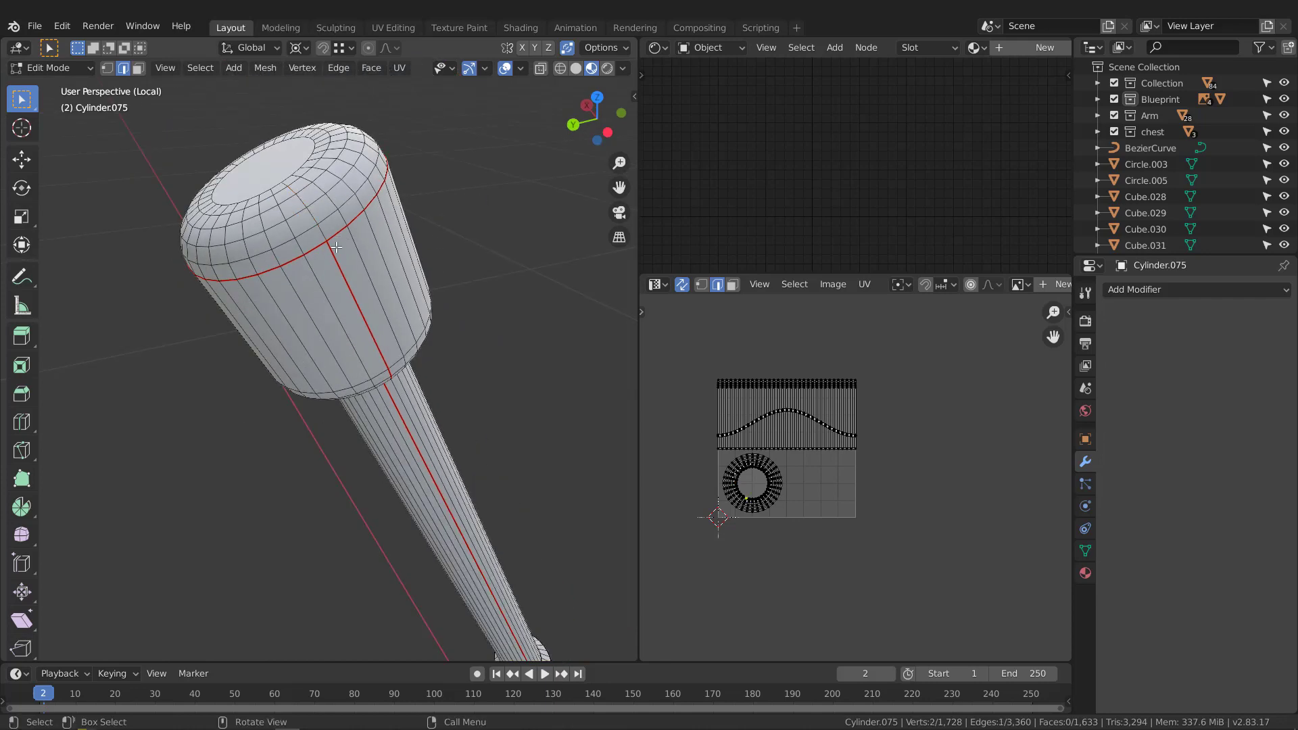
# Select the entire antenna mesh and unwrap it with the Conformal method
pyautogui.scroll(-3, 335, 269)
pyautogui.press('a')
pyautogui.moveTo(781, 437); pyautogui.dragTo(793, 436, button='middle')
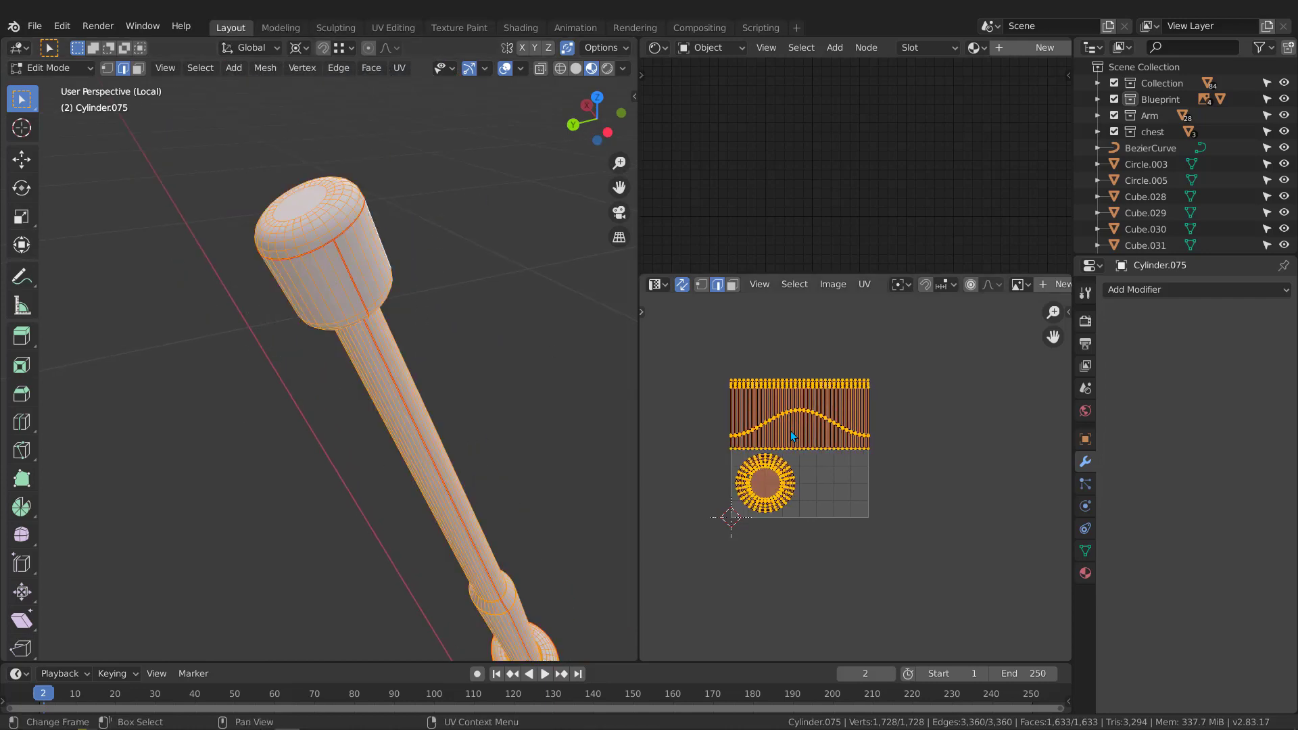
pyautogui.press('u')
pyautogui.click(794, 436)
pyautogui.scroll(3, 794, 436)
pyautogui.scroll(-2, 812, 446)
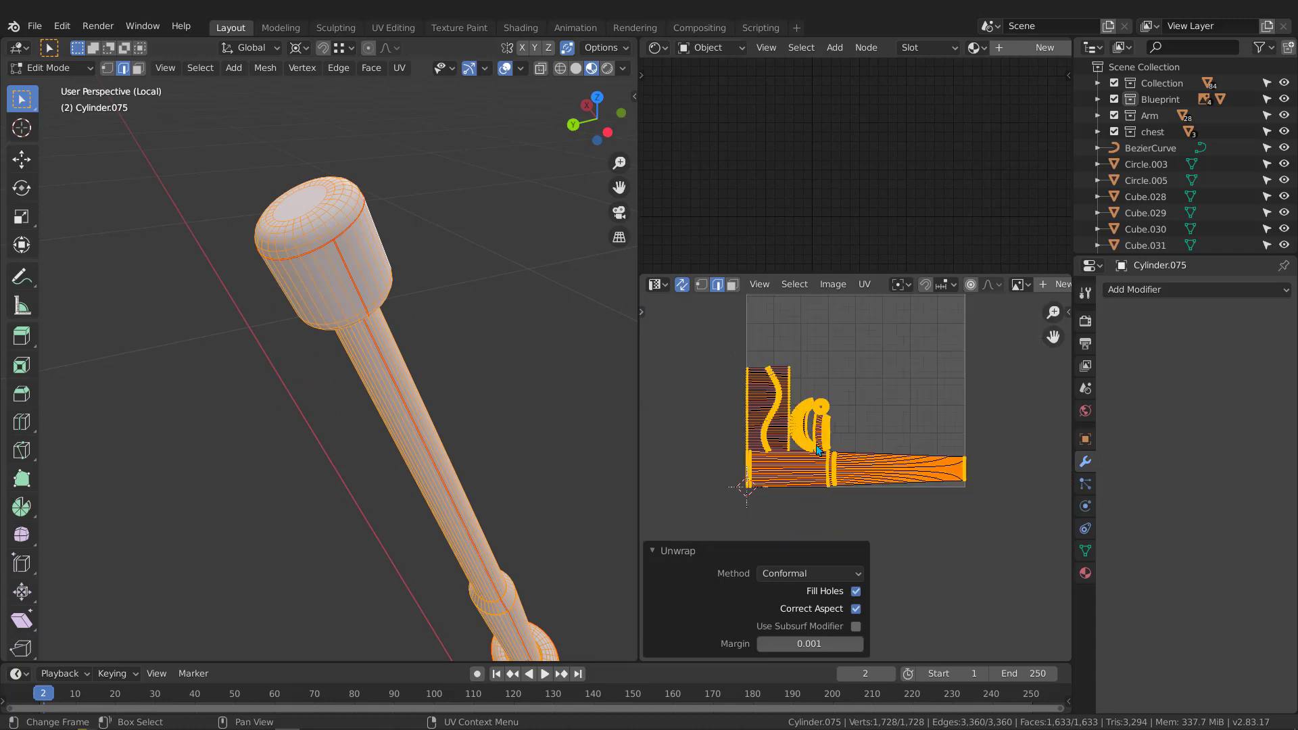
pyautogui.scroll(5, 818, 450)
pyautogui.moveTo(722, 405); pyautogui.dragTo(810, 446, button='middle')
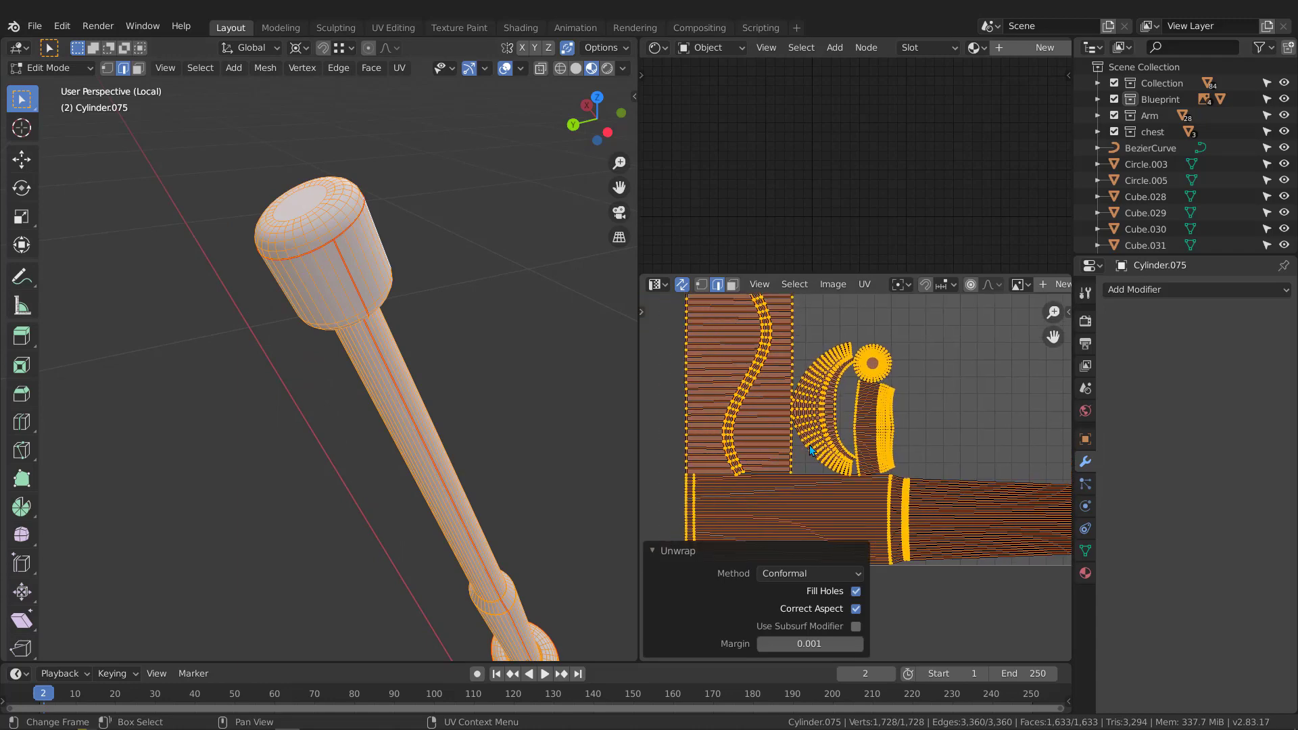
pyautogui.scroll(-2, 792, 384)
# Return to Object Mode and assign the existing Checker material to the antenna
pyautogui.moveTo(534, 428); pyautogui.dragTo(460, 466, button='middle')
pyautogui.scroll(-2, 747, 394)
pyautogui.moveTo(324, 379); pyautogui.dragTo(414, 412, button='middle')
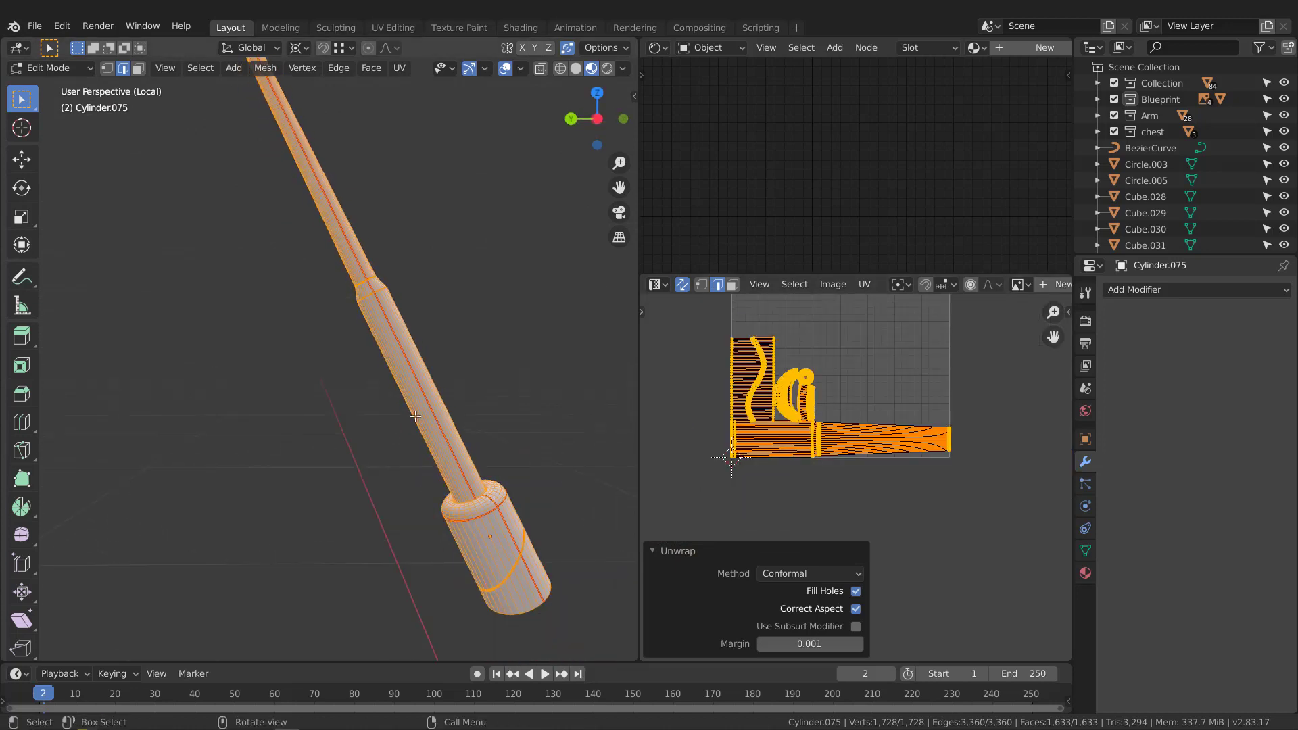
pyautogui.press('Tab')
pyautogui.moveTo(420, 366); pyautogui.dragTo(464, 399, button='middle')
pyautogui.click(977, 47)
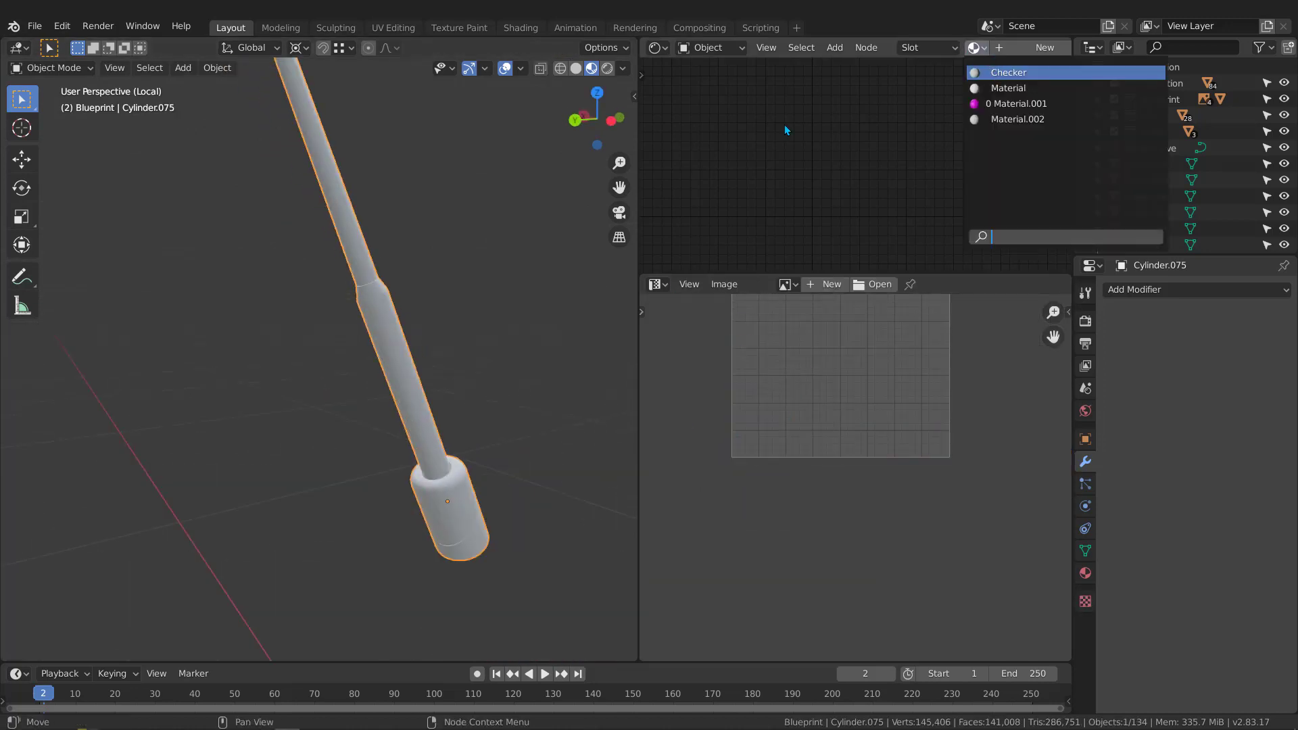
pyautogui.press('Return')
# Examine the checker pattern on the antenna's base, shaft and tip cap for stretching and uneven scale
pyautogui.moveTo(388, 548); pyautogui.dragTo(428, 162, button='middle')
pyautogui.scroll(-2, 464, 363)
pyautogui.moveTo(463, 363); pyautogui.dragTo(455, 392, button='middle')
pyautogui.scroll(7, 550, 411)
pyautogui.scroll(-7, 459, 436)
pyautogui.moveTo(480, 442); pyautogui.dragTo(269, 338, button='middle')
pyautogui.scroll(-4, 315, 363)
pyautogui.scroll(4, 395, 427)
pyautogui.moveTo(396, 428); pyautogui.dragTo(445, 375, button='middle')
# Try re-unwrapping the antenna with the Angle Based method and compare the checker pattern along its length
pyautogui.press('Tab')
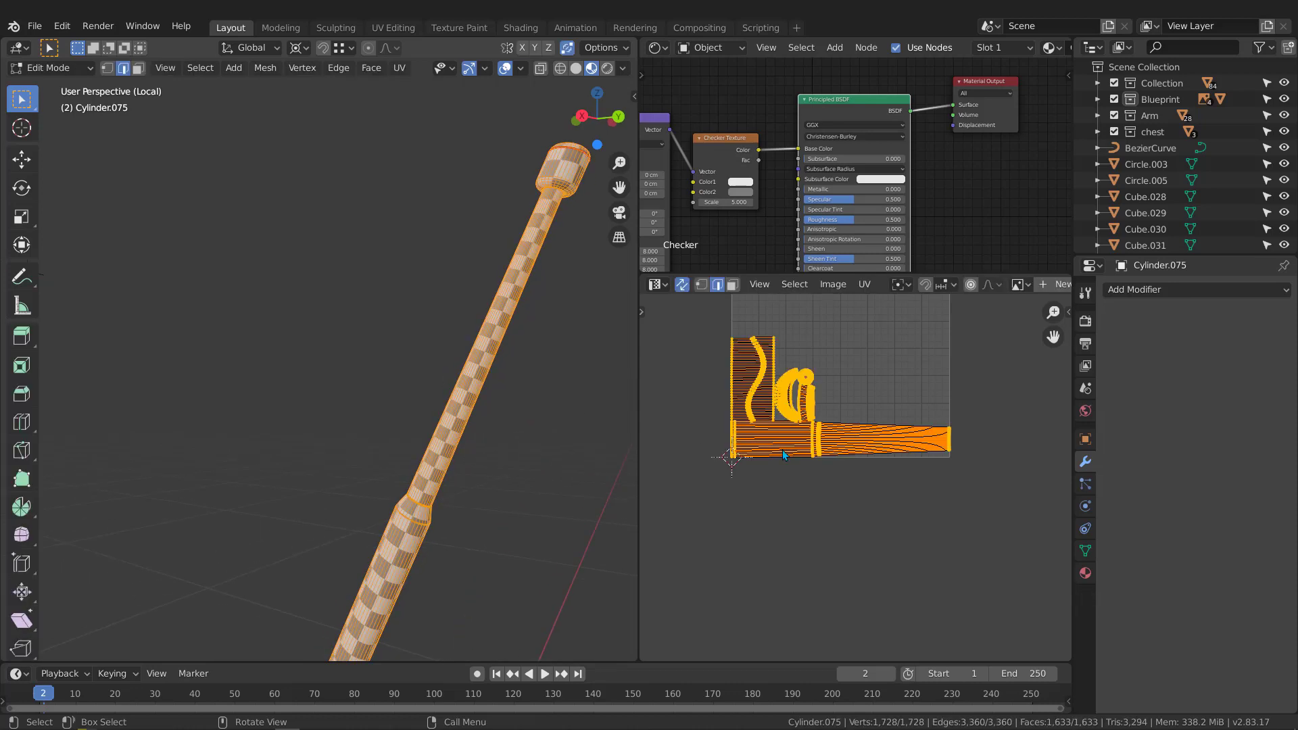
pyautogui.scroll(3, 785, 453)
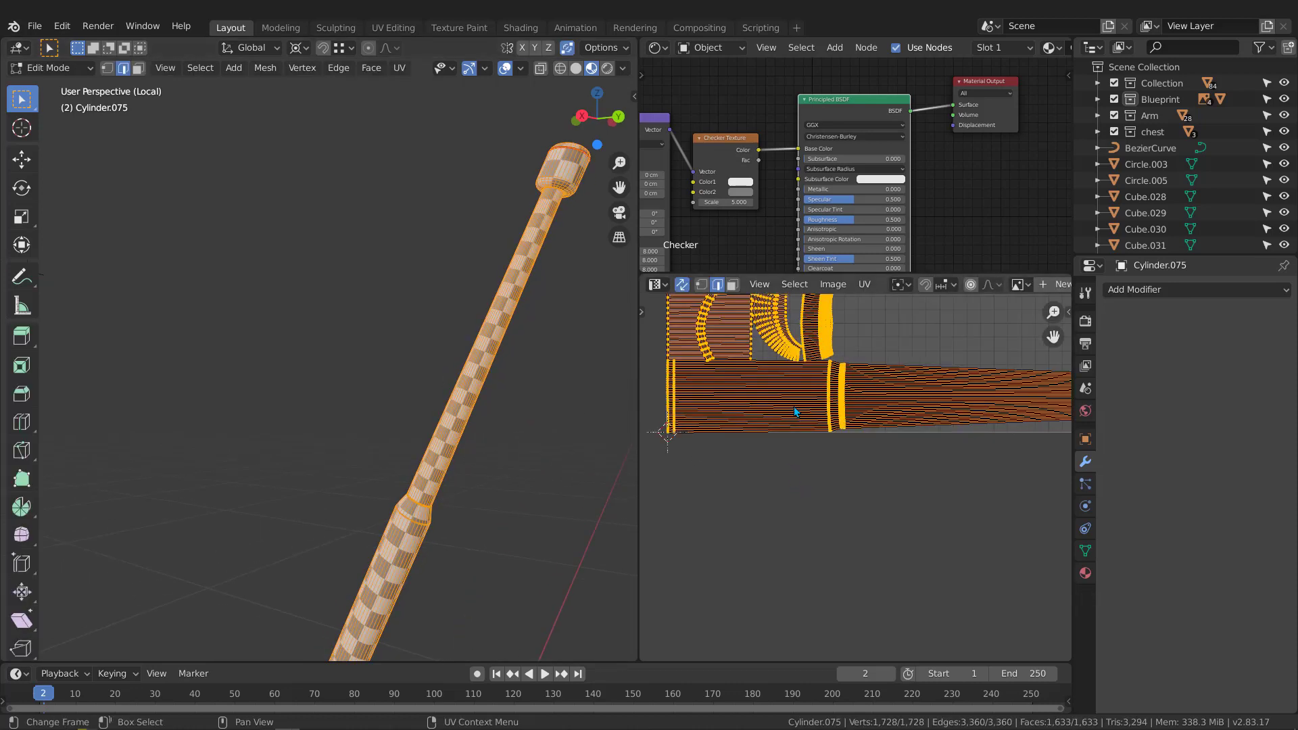
pyautogui.press('u')
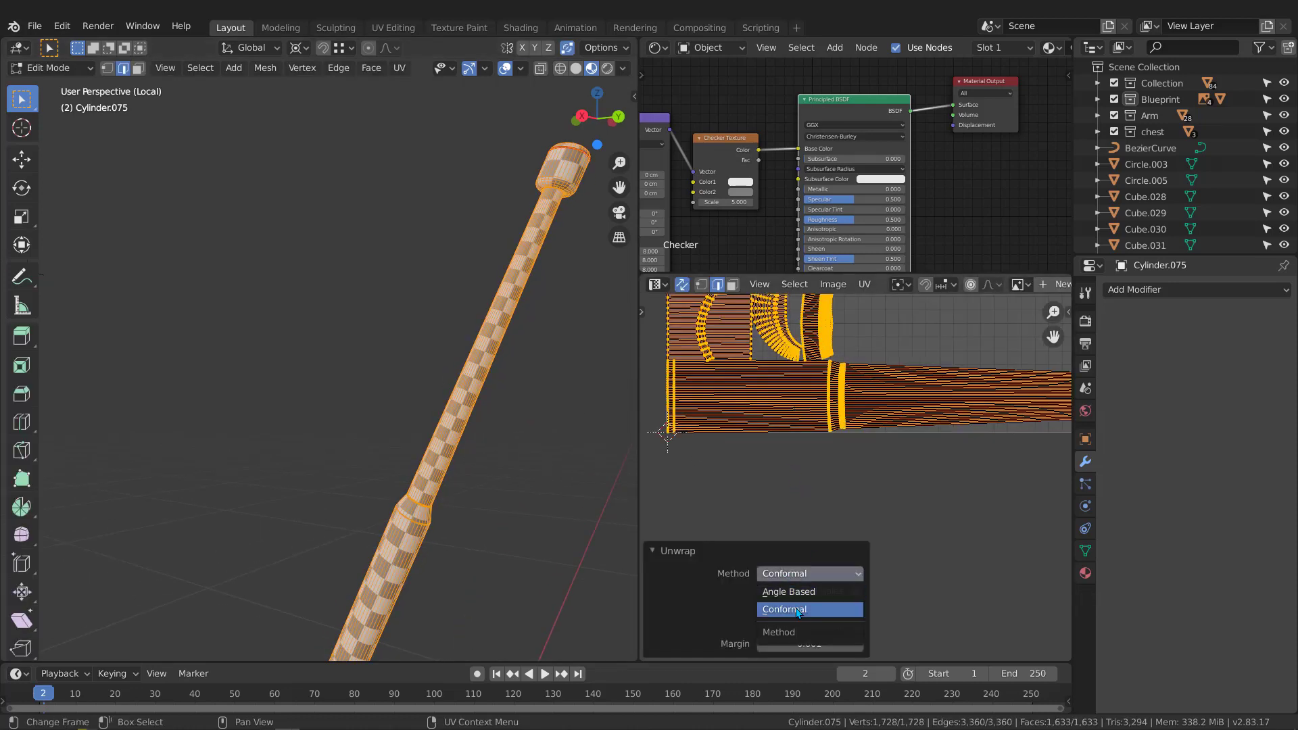
pyautogui.click(791, 593)
pyautogui.moveTo(585, 358); pyautogui.dragTo(514, 391, button='middle')
pyautogui.moveTo(416, 402); pyautogui.dragTo(609, 432, button='middle')
pyautogui.scroll(2, 459, 317)
pyautogui.moveTo(400, 288)
pyautogui.mouseDown(button='middle')
pyautogui.moveTo(516, 306)
pyautogui.moveTo(429, 255)
pyautogui.moveTo(371, 298)
pyautogui.moveTo(397, 311)
pyautogui.mouseUp(button='middle')
pyautogui.scroll(-5, 371, 298)
pyautogui.scroll(5, 397, 311)
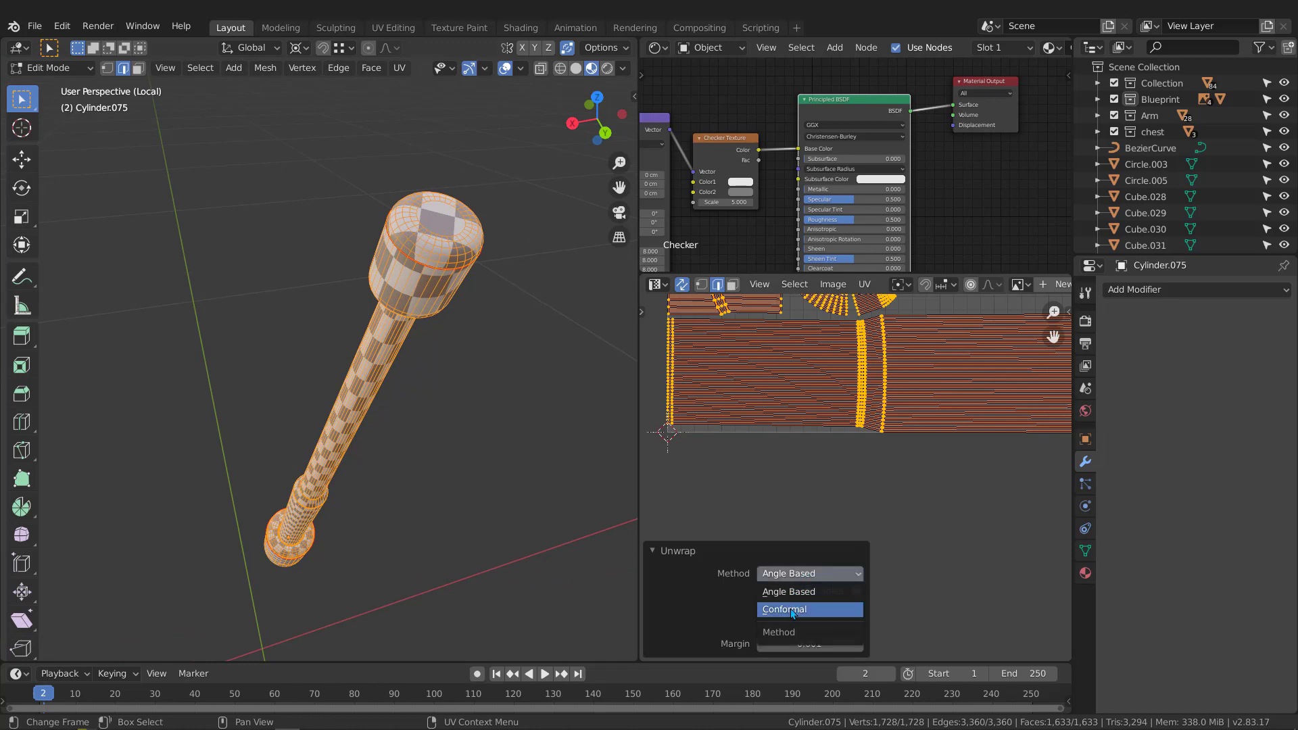
# Set the antenna's unwrap method to Conformal and return to Object Mode
pyautogui.click(792, 610)
pyautogui.moveTo(443, 331); pyautogui.dragTo(487, 356, button='middle')
pyautogui.press('Tab')
pyautogui.moveTo(328, 317); pyautogui.dragTo(370, 418, button='middle')
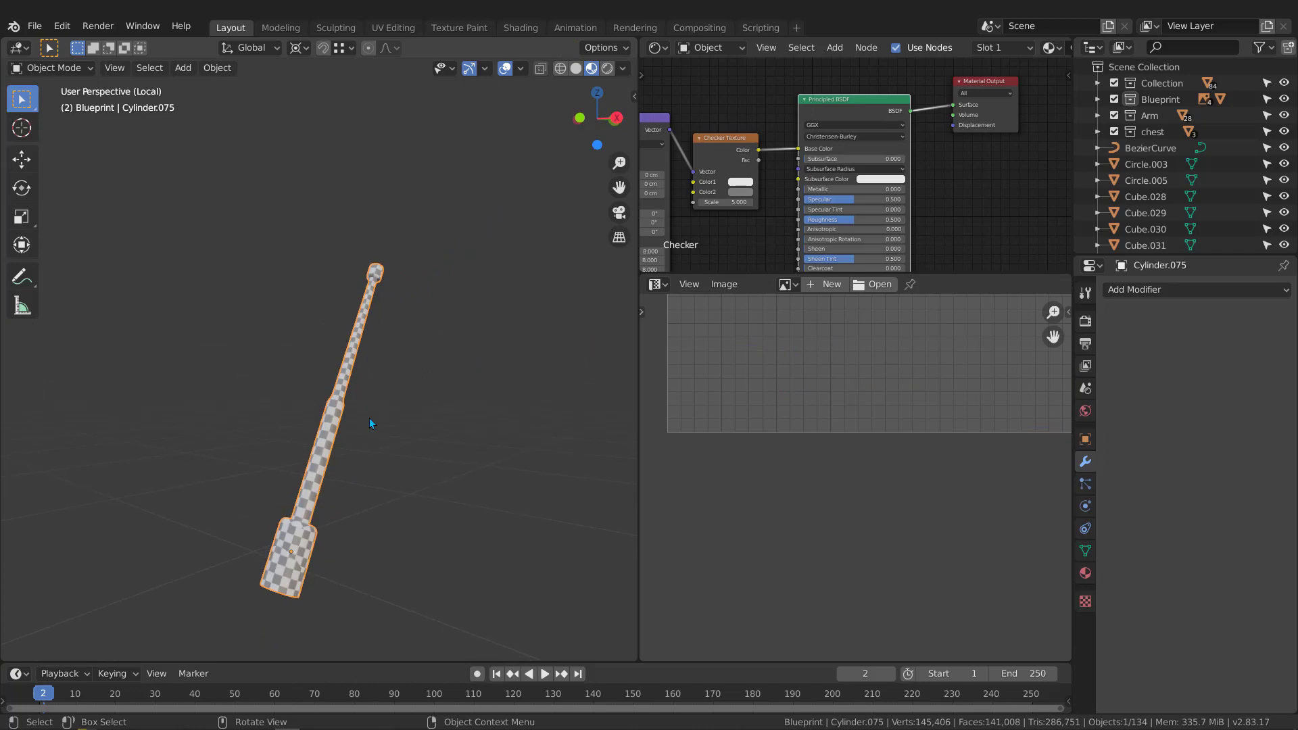
# Leave local view and delete the second antenna, which has no checker material, from the robot's back
pyautogui.press('KP_Divide')
pyautogui.moveTo(519, 298); pyautogui.dragTo(431, 369, button='middle')
pyautogui.click(422, 362)
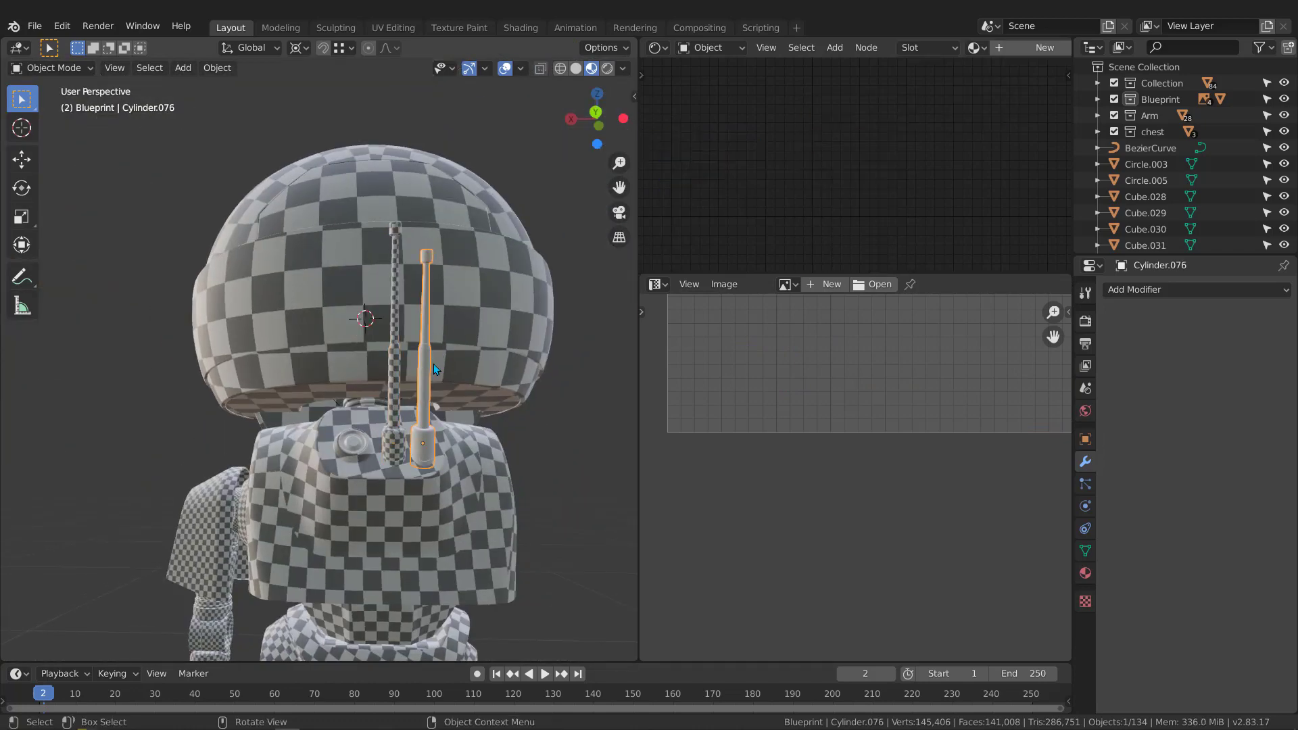
pyautogui.scroll(2, 433, 369)
pyautogui.press('Delete')
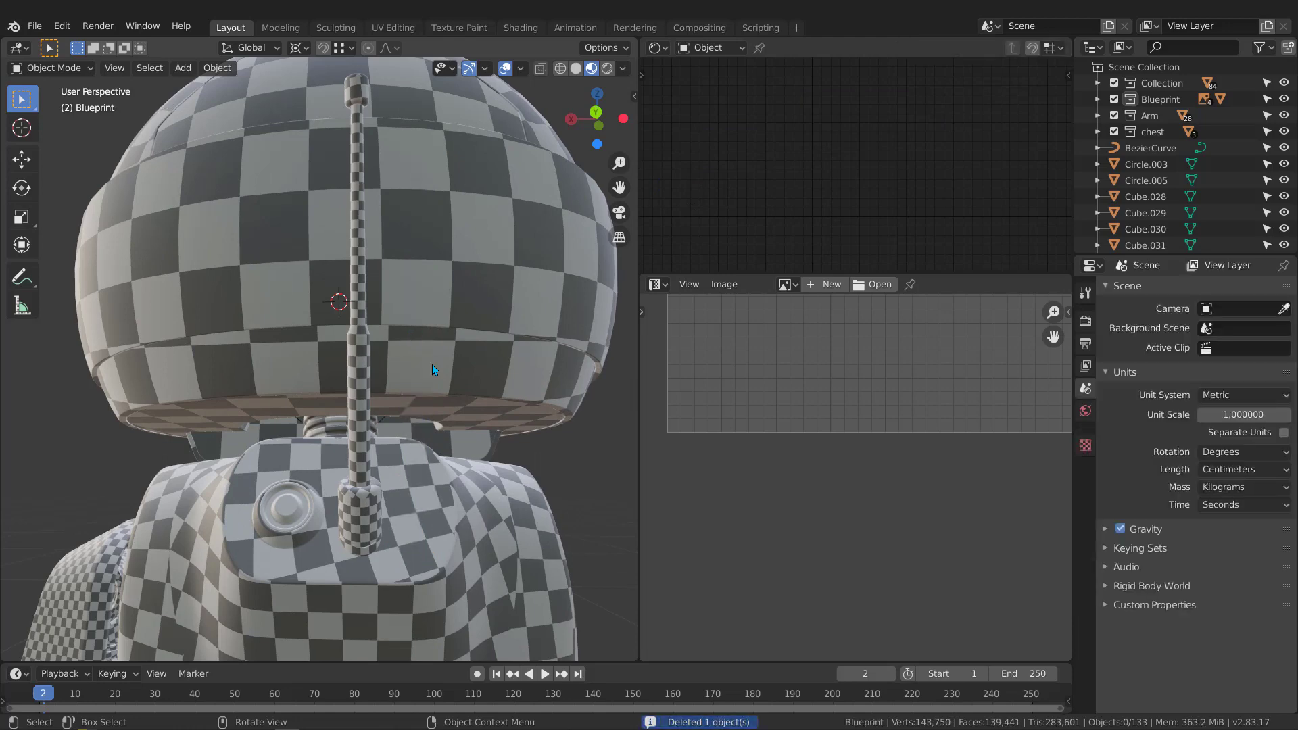
# Duplicate the checkered antenna and move the copy about -2.16 cm along the global X axis
pyautogui.click(359, 346)
pyautogui.moveTo(530, 429); pyautogui.dragTo(494, 434, button='middle')
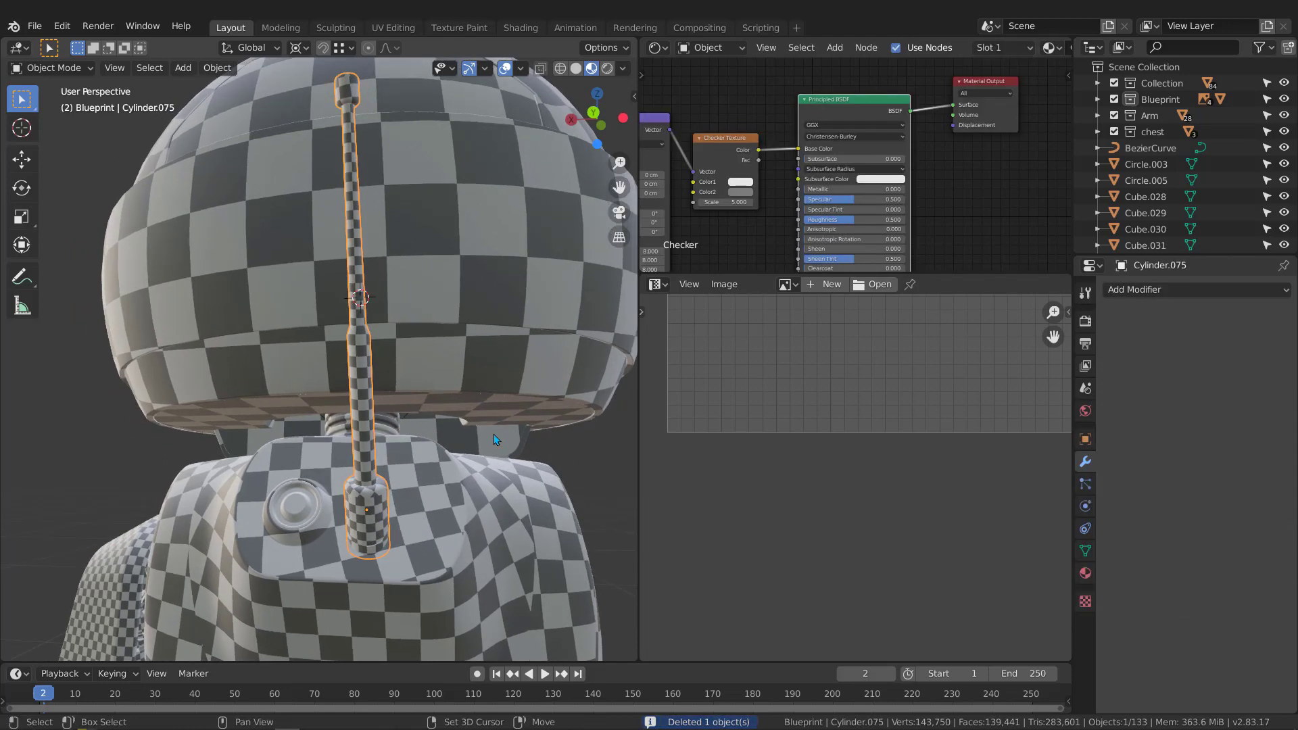
pyautogui.hotkey('shift', 'd')
pyautogui.press('x')
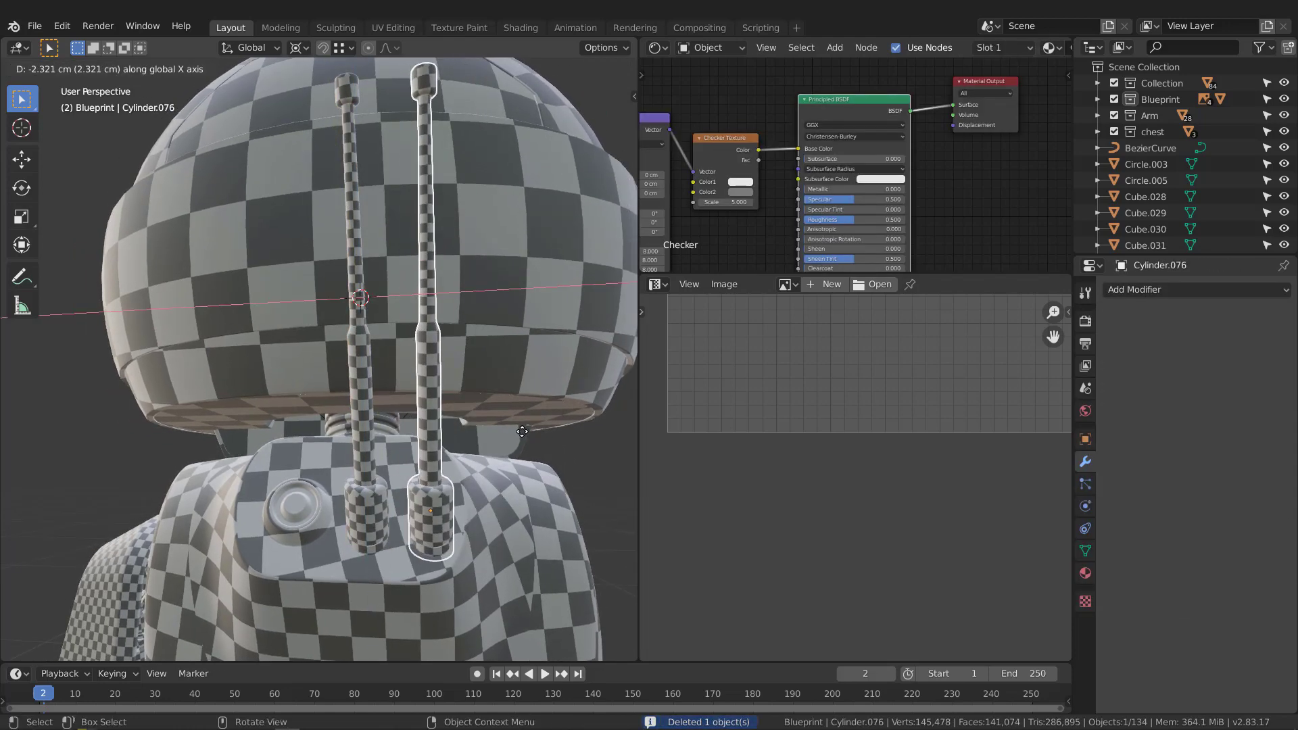
pyautogui.click(524, 432)
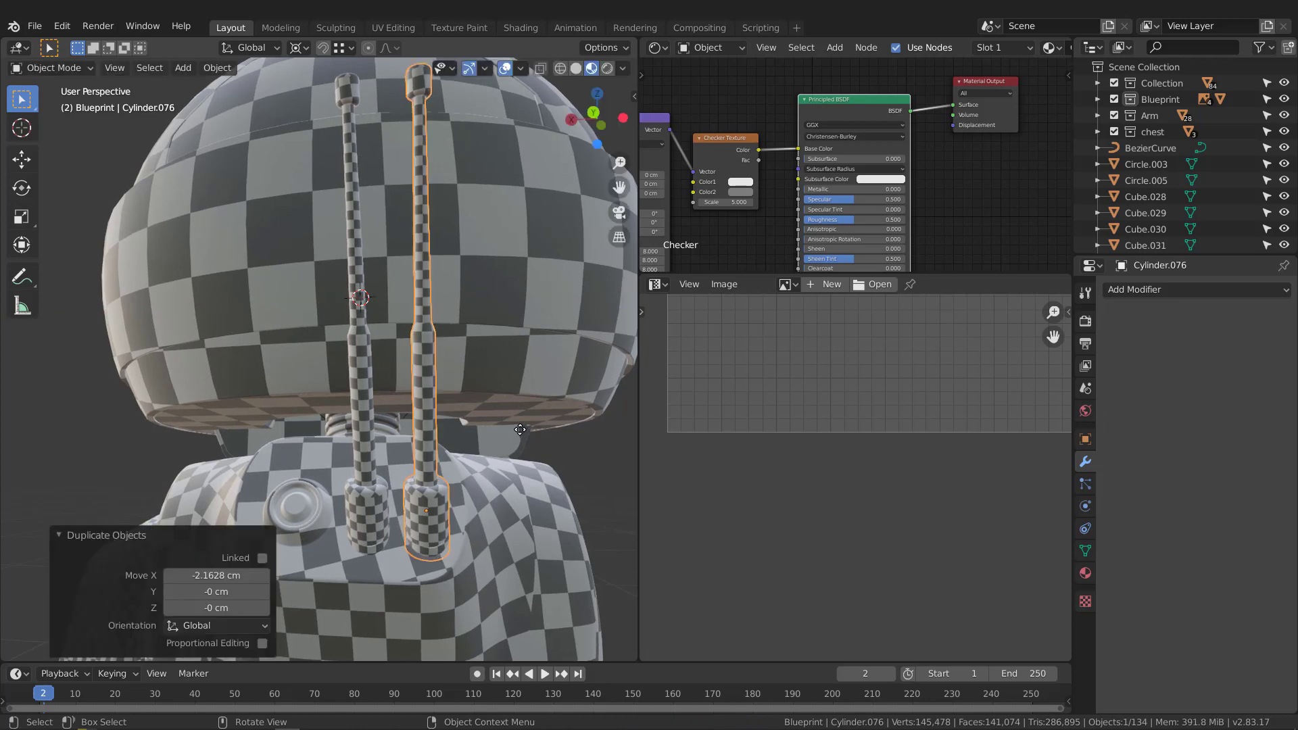
pyautogui.moveTo(524, 432)
pyautogui.mouseDown(button='middle')
pyautogui.moveTo(394, 395)
pyautogui.moveTo(457, 334)
pyautogui.moveTo(429, 313)
pyautogui.mouseUp(button='middle')
pyautogui.hotkey('ctrl', 'Tab')
pyautogui.click(369, 263)
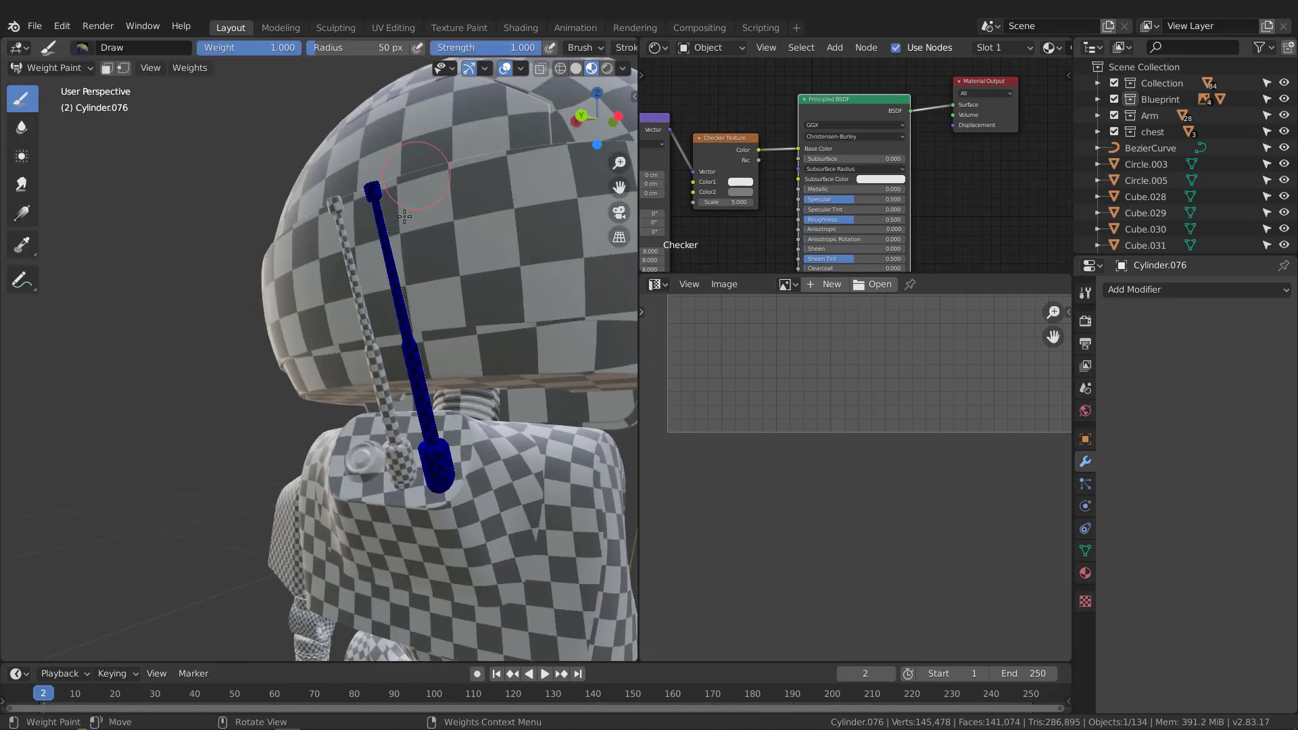
pyautogui.click(84, 63)
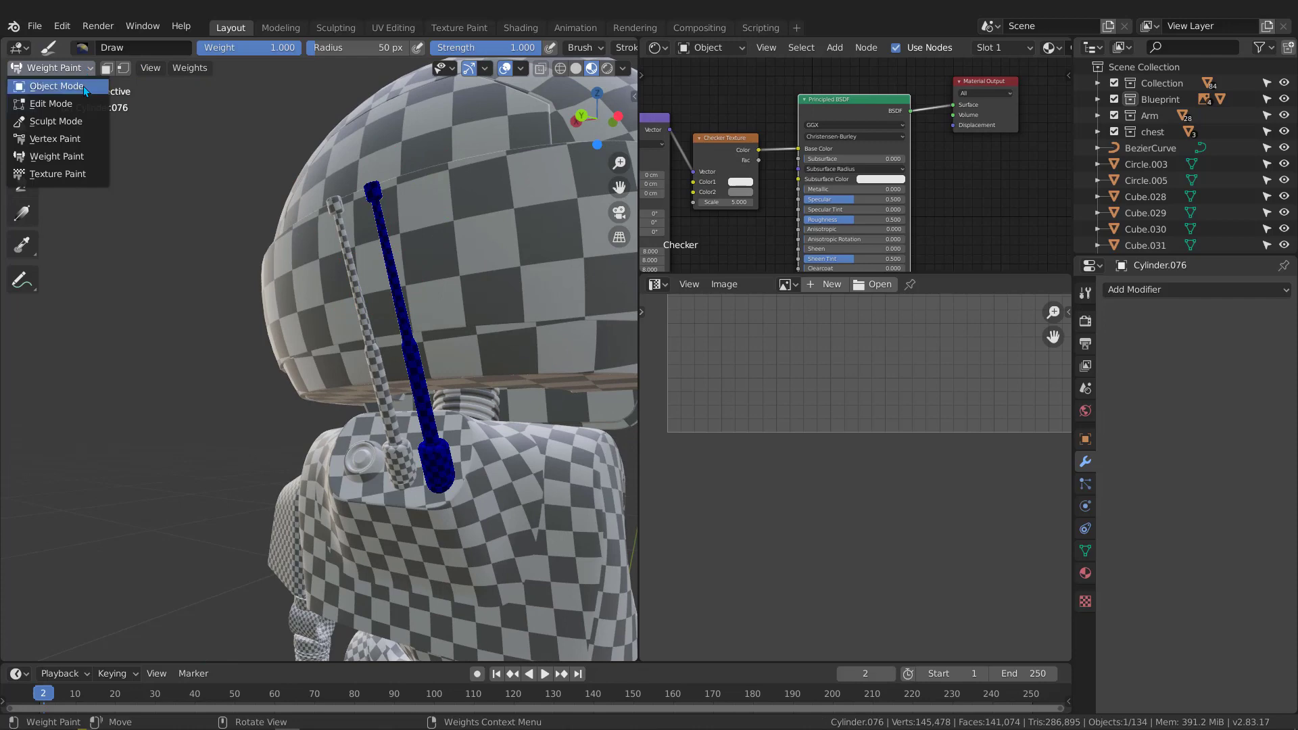
pyautogui.click(84, 86)
# Shorten the duplicated antenna by moving its tip cap about -1.78 cm along the local Z axis in wireframe view
pyautogui.hotkey('shift', 'z')
pyautogui.hotkey('shift', 'z')
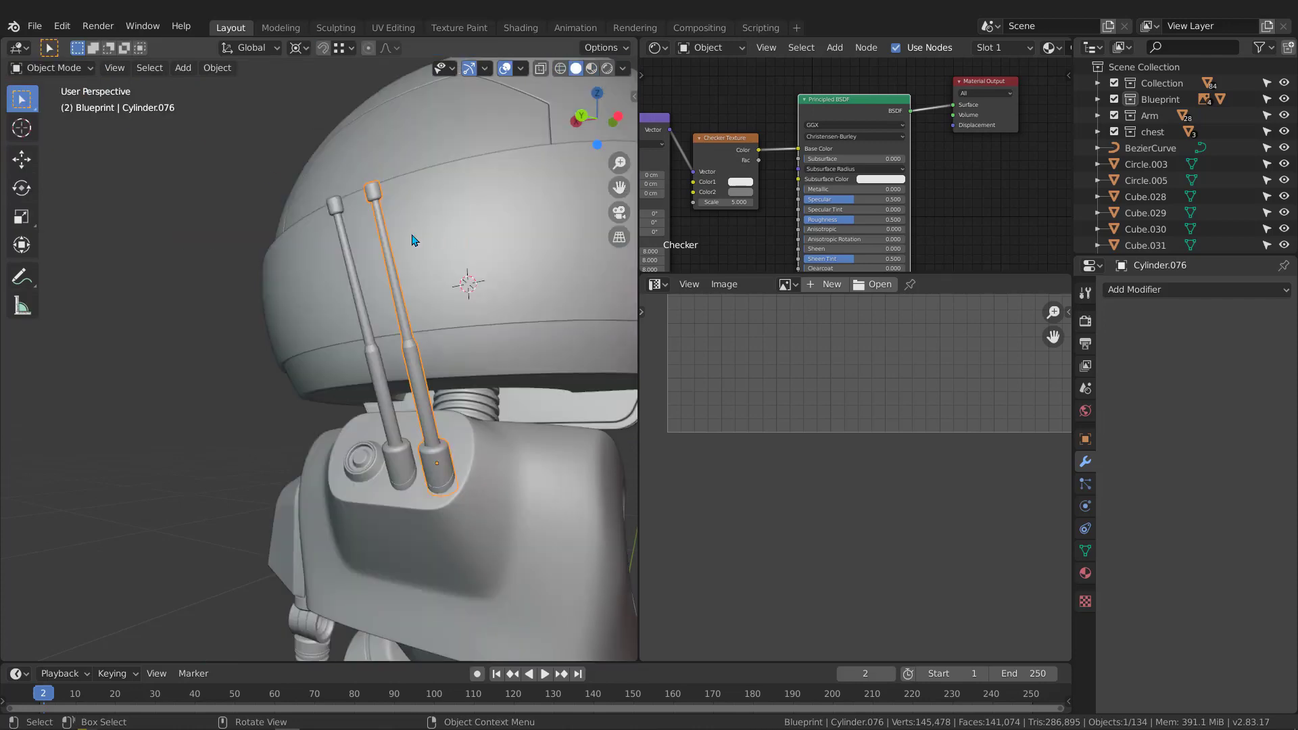
pyautogui.press('Tab')
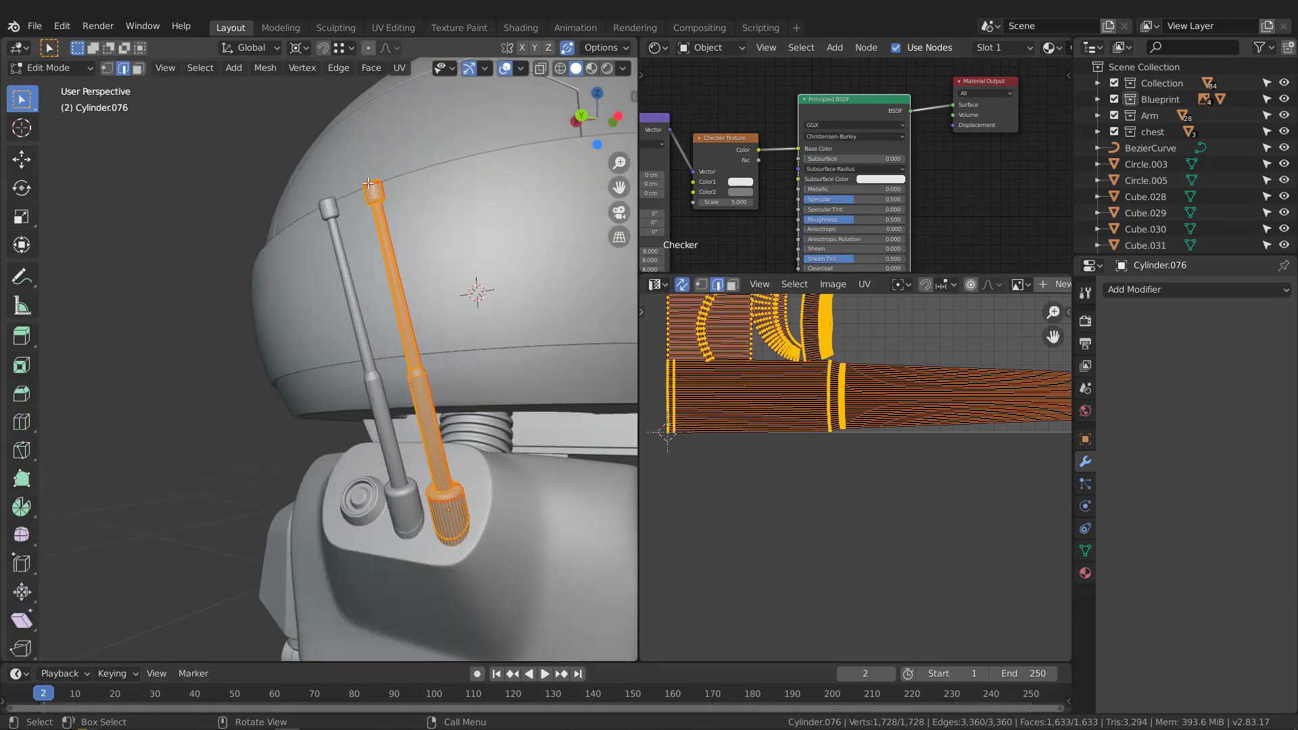
pyautogui.hotkey('shift', 'z')
pyautogui.scroll(2, 339, 180)
pyautogui.moveTo(348, 156); pyautogui.dragTo(417, 238)
pyautogui.scroll(3, 391, 191)
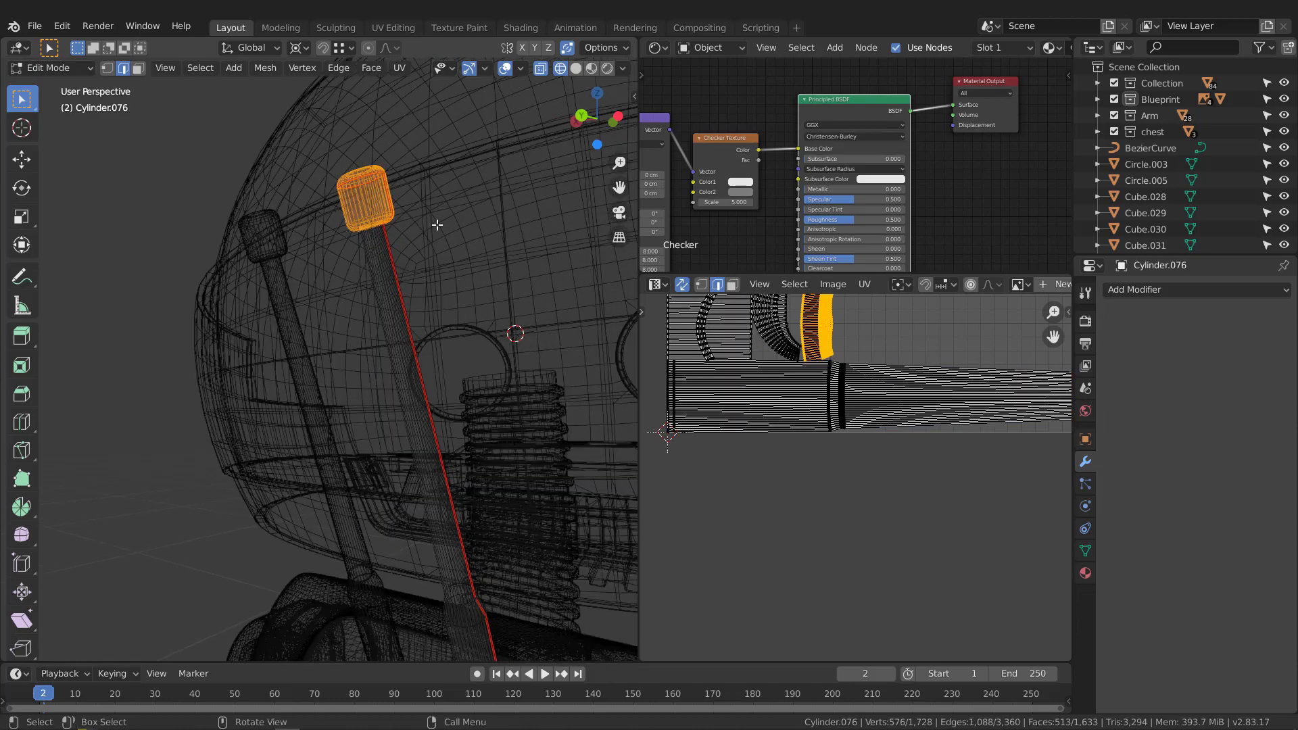
pyautogui.moveTo(438, 223); pyautogui.dragTo(393, 225, button='middle')
pyautogui.press('g')
pyautogui.press('z')
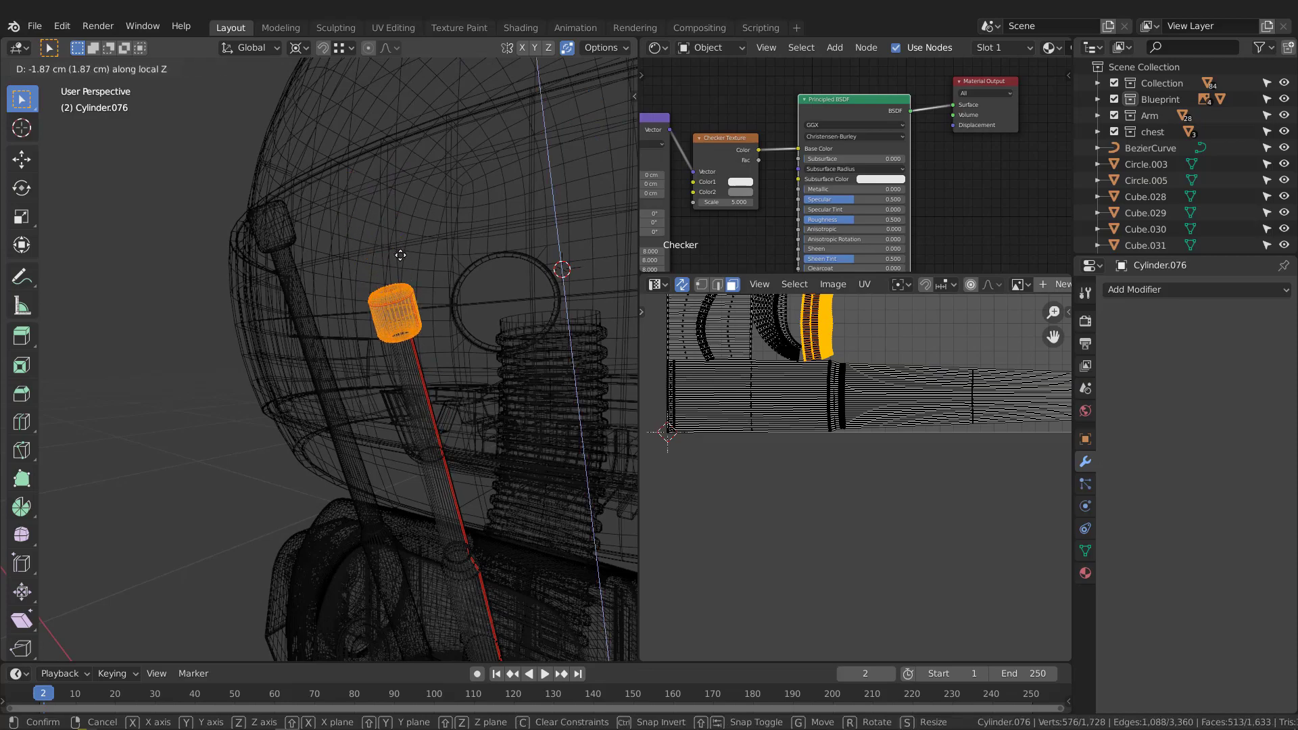
pyautogui.click(400, 250)
pyautogui.moveTo(402, 254); pyautogui.dragTo(334, 96, button='middle')
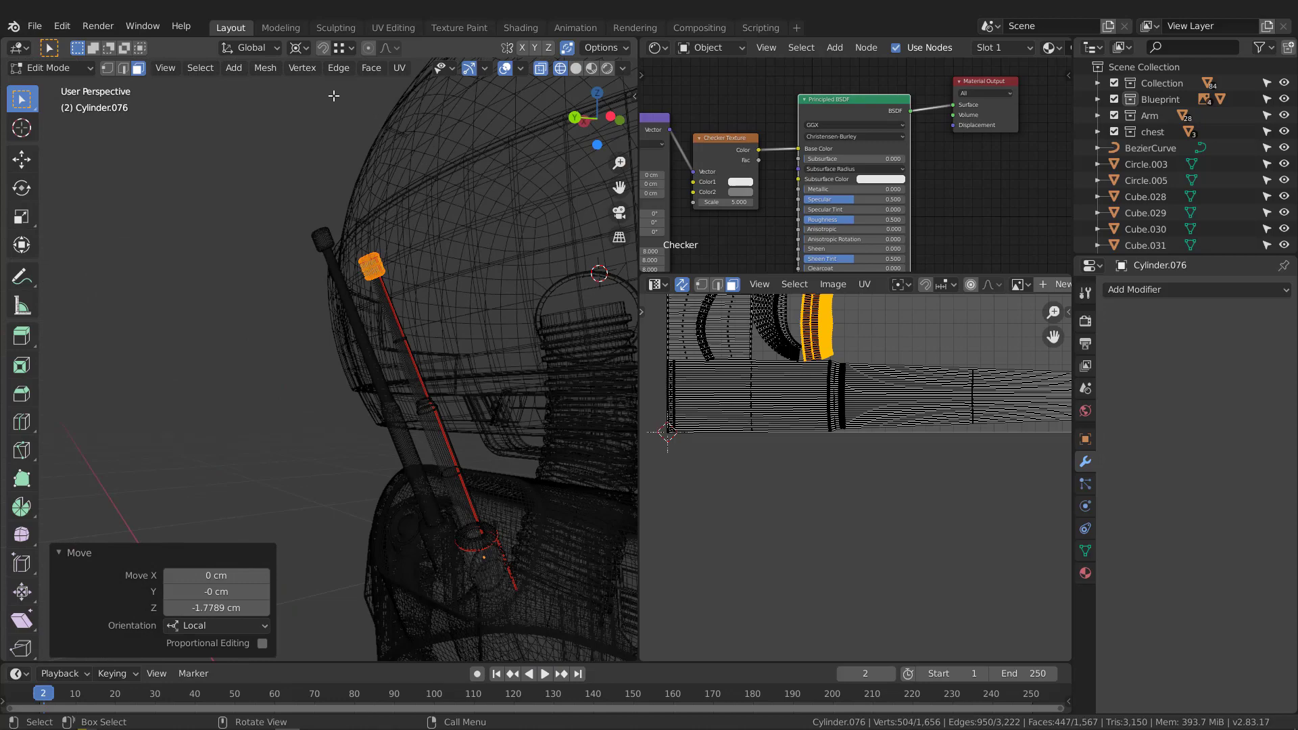
# Set the transform pivot point to Median Point and return to Object Mode
pyautogui.click(301, 47)
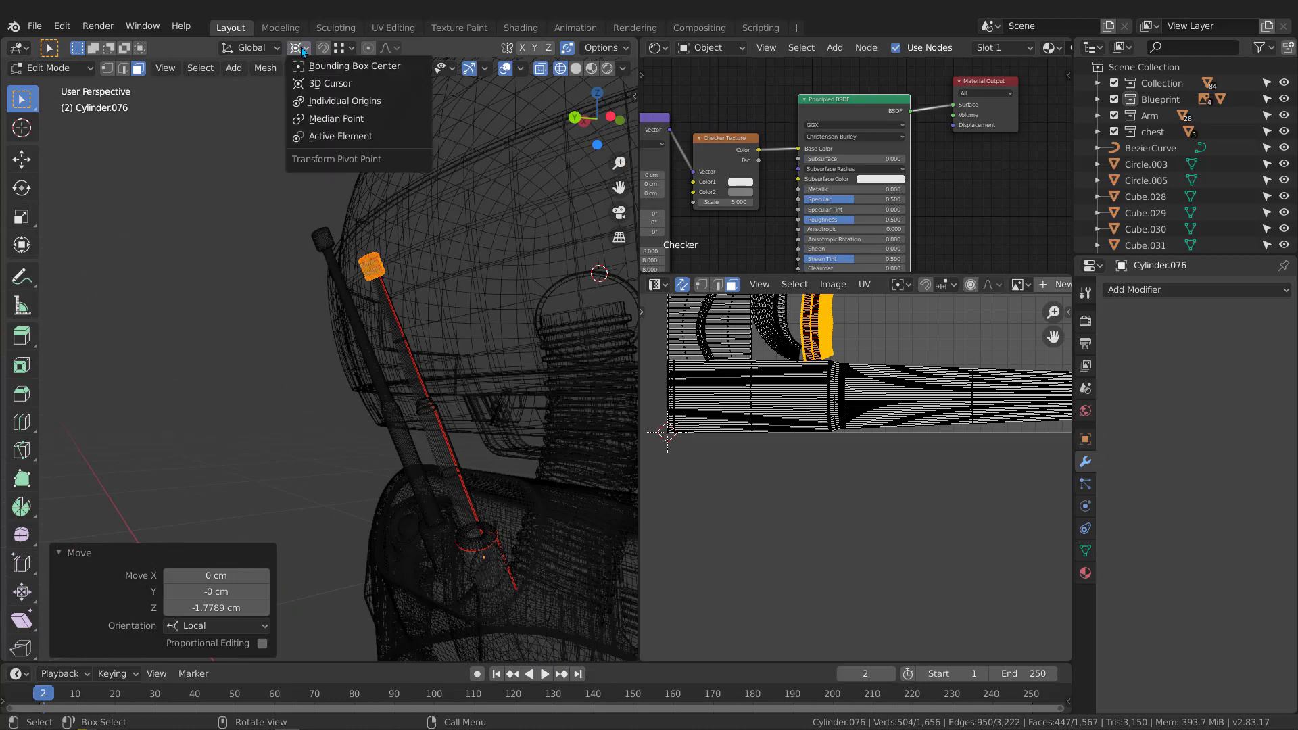
pyautogui.click(334, 125)
pyautogui.moveTo(389, 280)
pyautogui.mouseDown(button='middle')
pyautogui.moveTo(409, 272)
pyautogui.moveTo(363, 273)
pyautogui.moveTo(393, 282)
pyautogui.mouseUp(button='middle')
pyautogui.press('Tab')
pyautogui.moveTo(401, 326); pyautogui.dragTo(409, 318, button='middle')
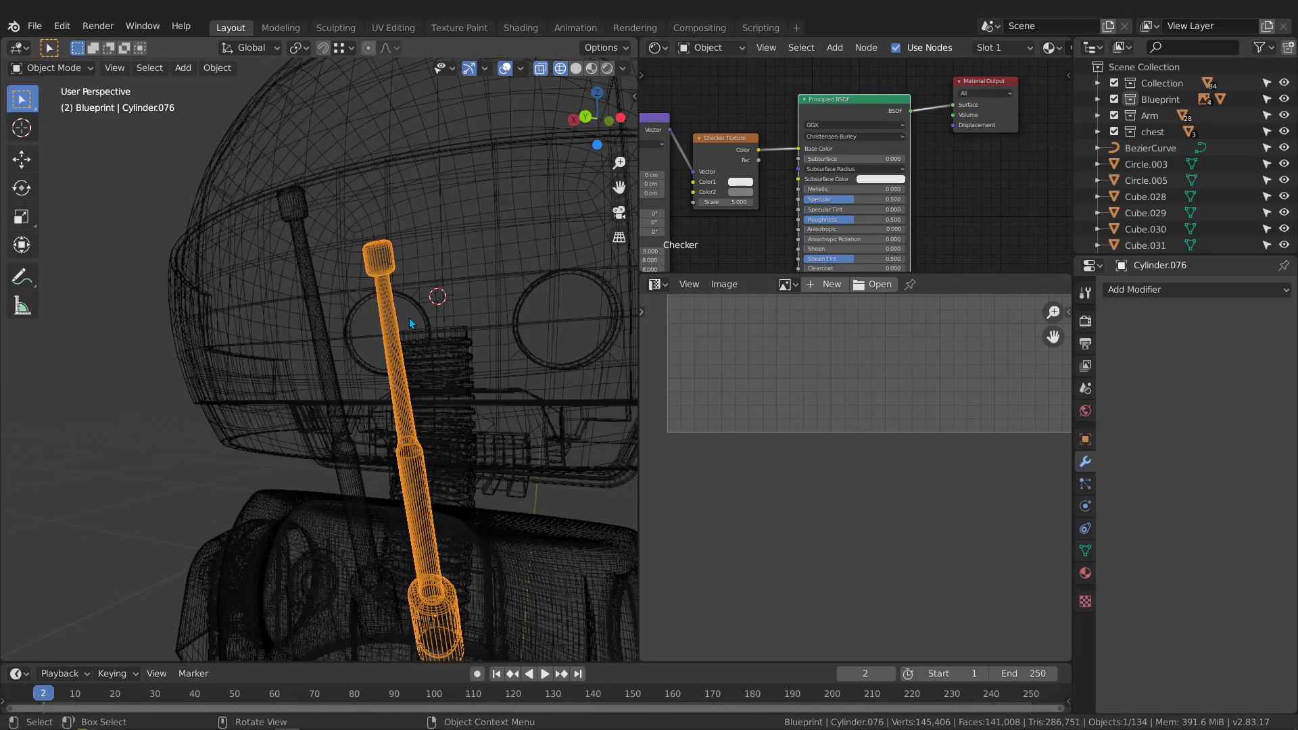
# Select the shortened antenna's whole mesh, unwrap its UVs again, and return to Object Mode with solid shading
pyautogui.press('Tab')
pyautogui.press('a')
pyautogui.moveTo(787, 381); pyautogui.dragTo(791, 402, button='middle')
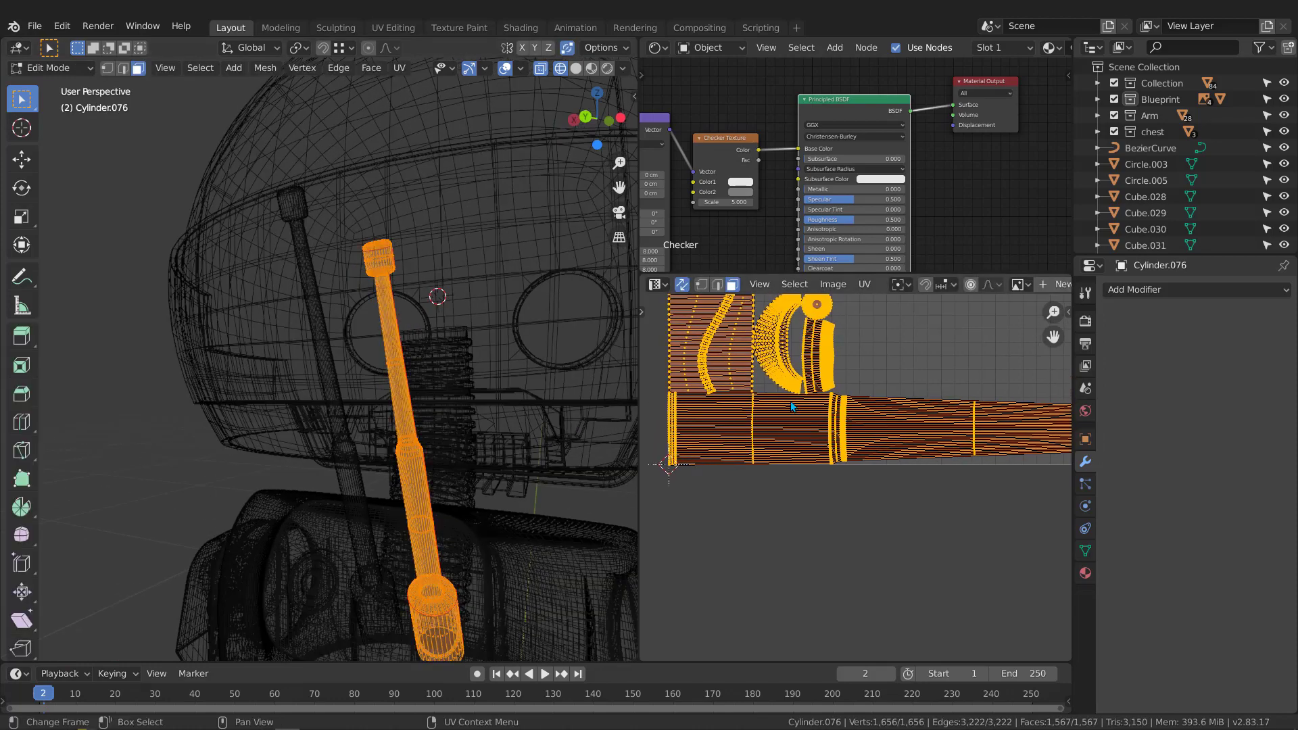
pyautogui.press('u')
pyautogui.scroll(-4, 796, 399)
pyautogui.moveTo(487, 374)
pyautogui.mouseDown(button='middle')
pyautogui.moveTo(435, 371)
pyautogui.moveTo(443, 384)
pyautogui.moveTo(440, 359)
pyautogui.moveTo(427, 412)
pyautogui.moveTo(336, 424)
pyautogui.moveTo(345, 399)
pyautogui.moveTo(474, 426)
pyautogui.mouseUp(button='middle')
pyautogui.press('Tab')
pyautogui.press('z')
# Select the torso and hip parts together with both back antennas
pyautogui.scroll(-3, 440, 360)
pyautogui.scroll(-4, 335, 424)
pyautogui.moveTo(307, 437); pyautogui.dragTo(428, 468, button='middle')
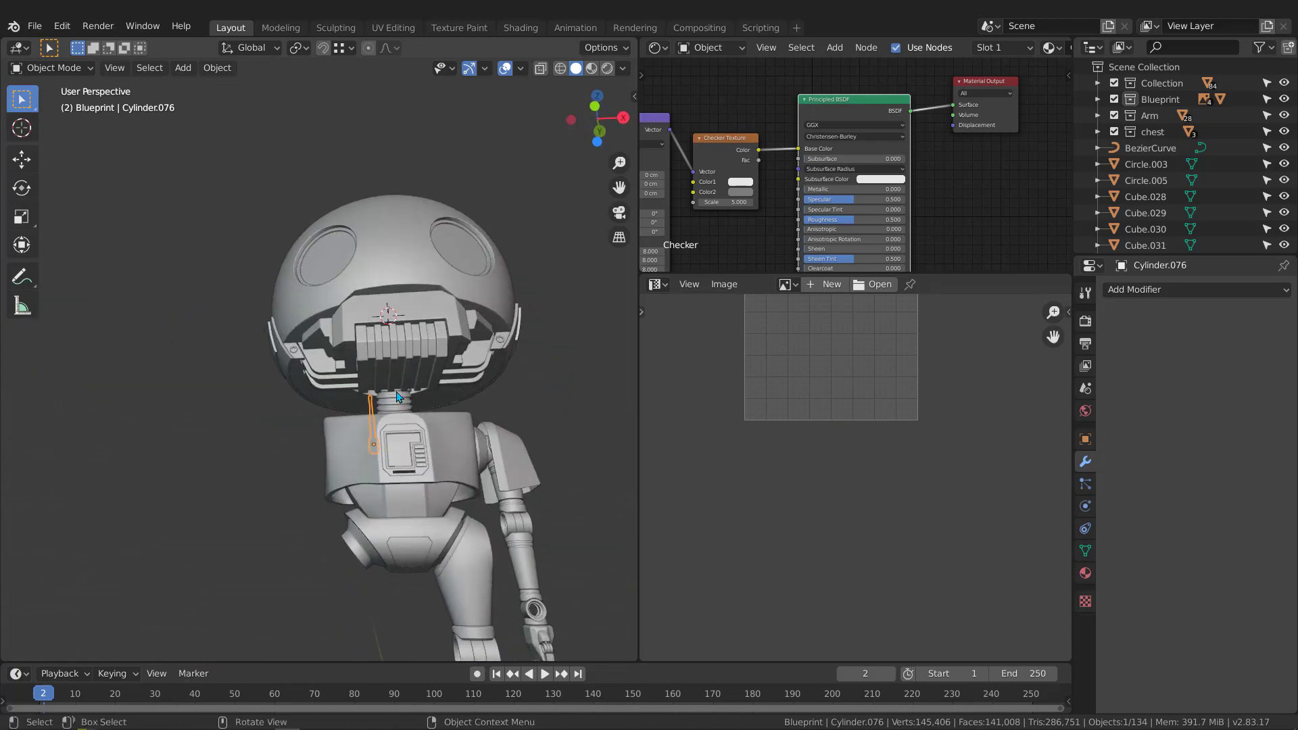
pyautogui.moveTo(398, 395); pyautogui.dragTo(417, 425, button='middle')
pyautogui.scroll(2, 401, 416)
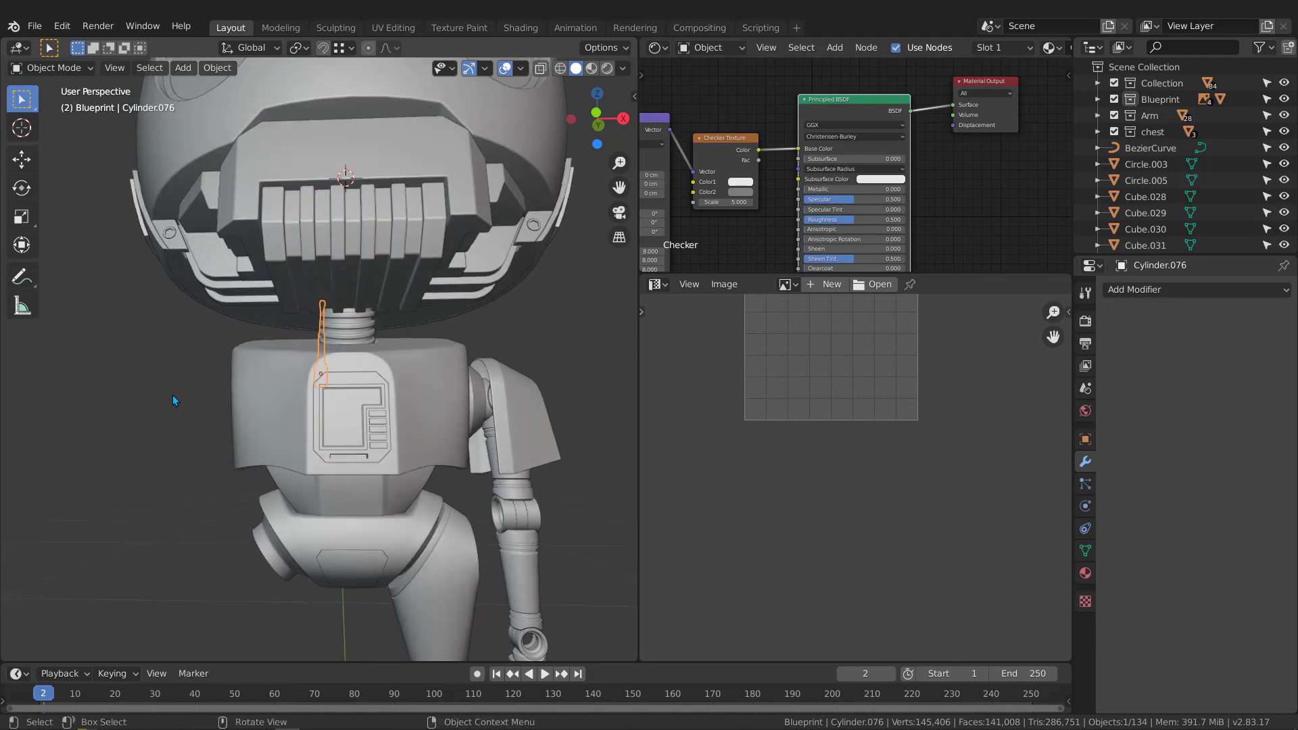
pyautogui.moveTo(174, 392); pyautogui.dragTo(376, 594)
pyautogui.moveTo(426, 420); pyautogui.dragTo(379, 430, button='middle')
pyautogui.moveTo(461, 482); pyautogui.dragTo(371, 323, button='middle')
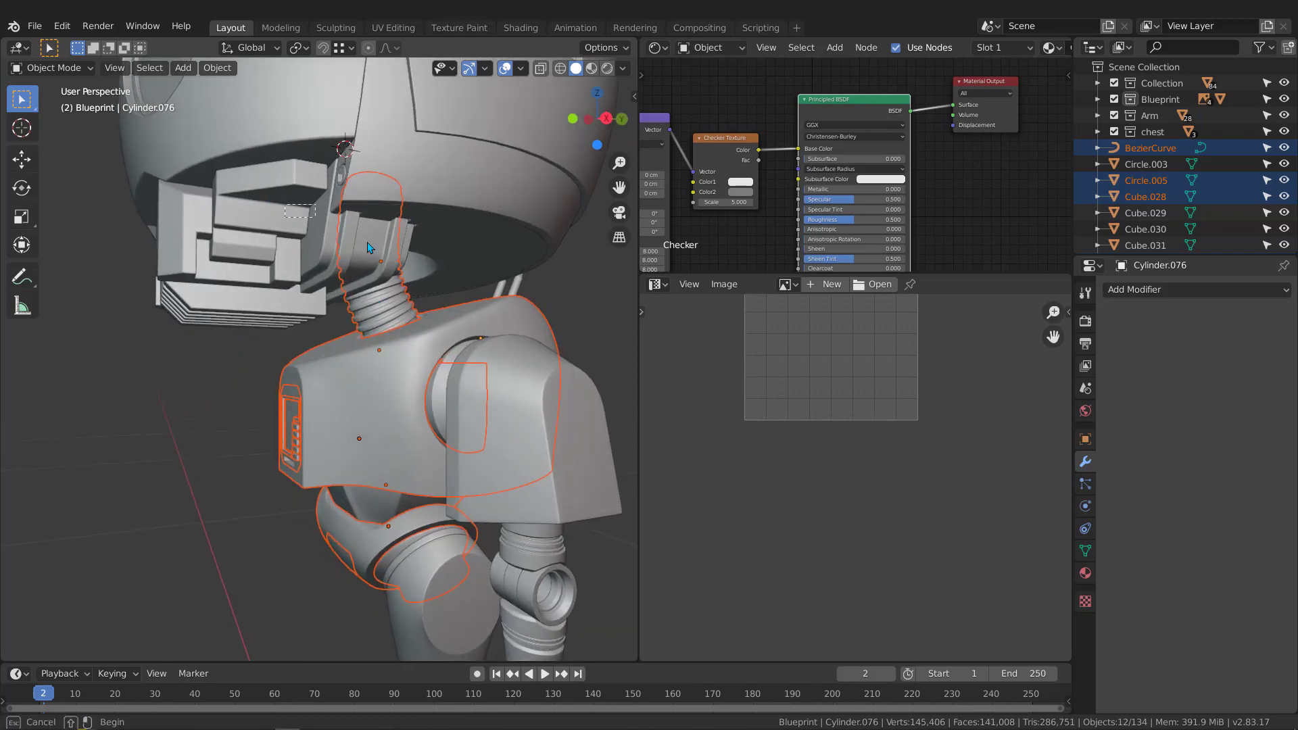
pyautogui.moveTo(451, 295); pyautogui.dragTo(431, 357, button='middle')
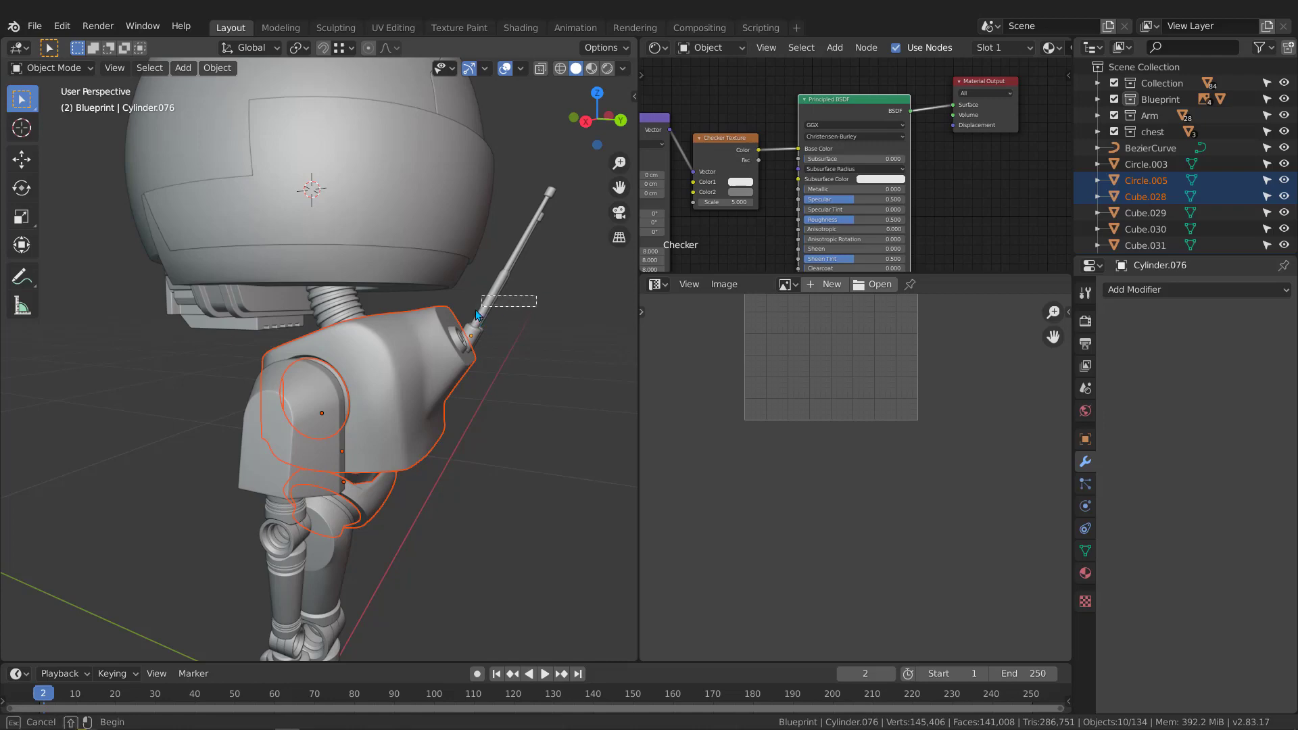
pyautogui.moveTo(477, 315); pyautogui.dragTo(473, 318)
pyautogui.moveTo(473, 318); pyautogui.dragTo(433, 362, button='middle')
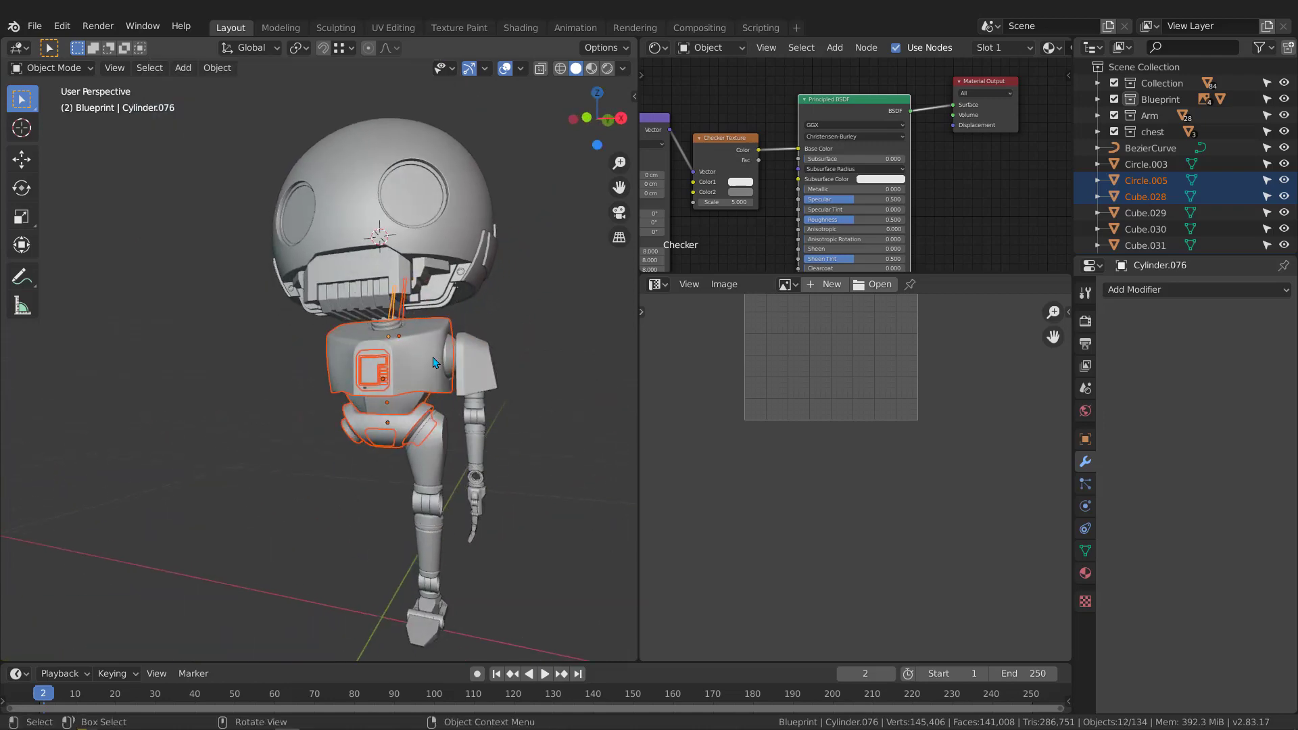
pyautogui.scroll(6, 434, 363)
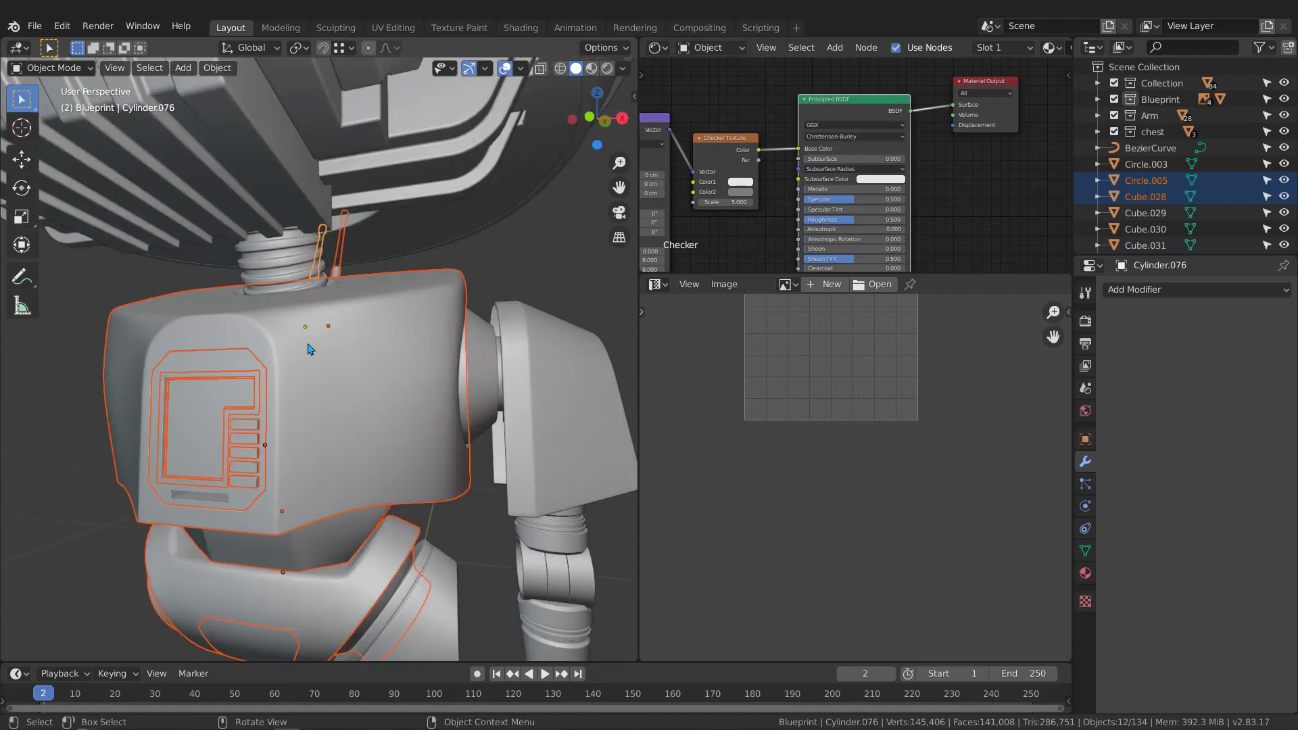
pyautogui.scroll(-5, 315, 362)
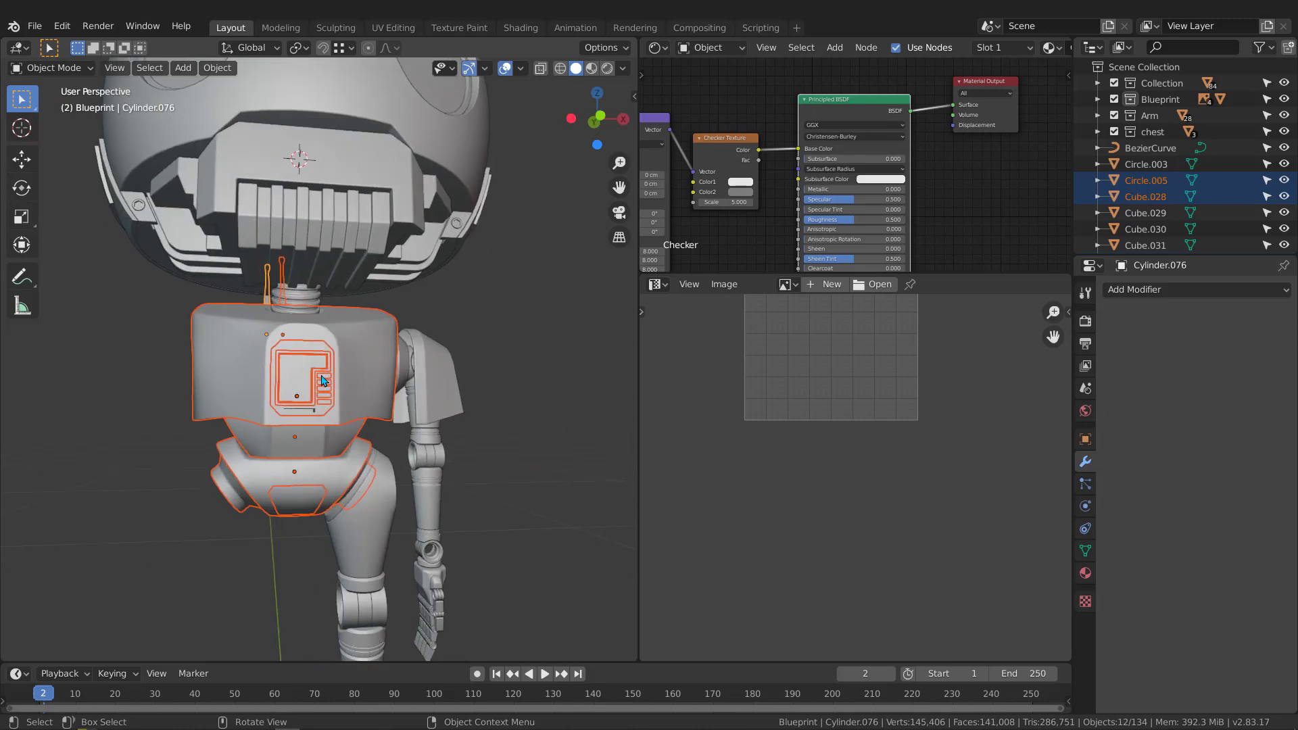
# Open the selected body parts and antennas in Edit Mode and average the scale of their UV islands
pyautogui.press('Tab')
pyautogui.press('Home')
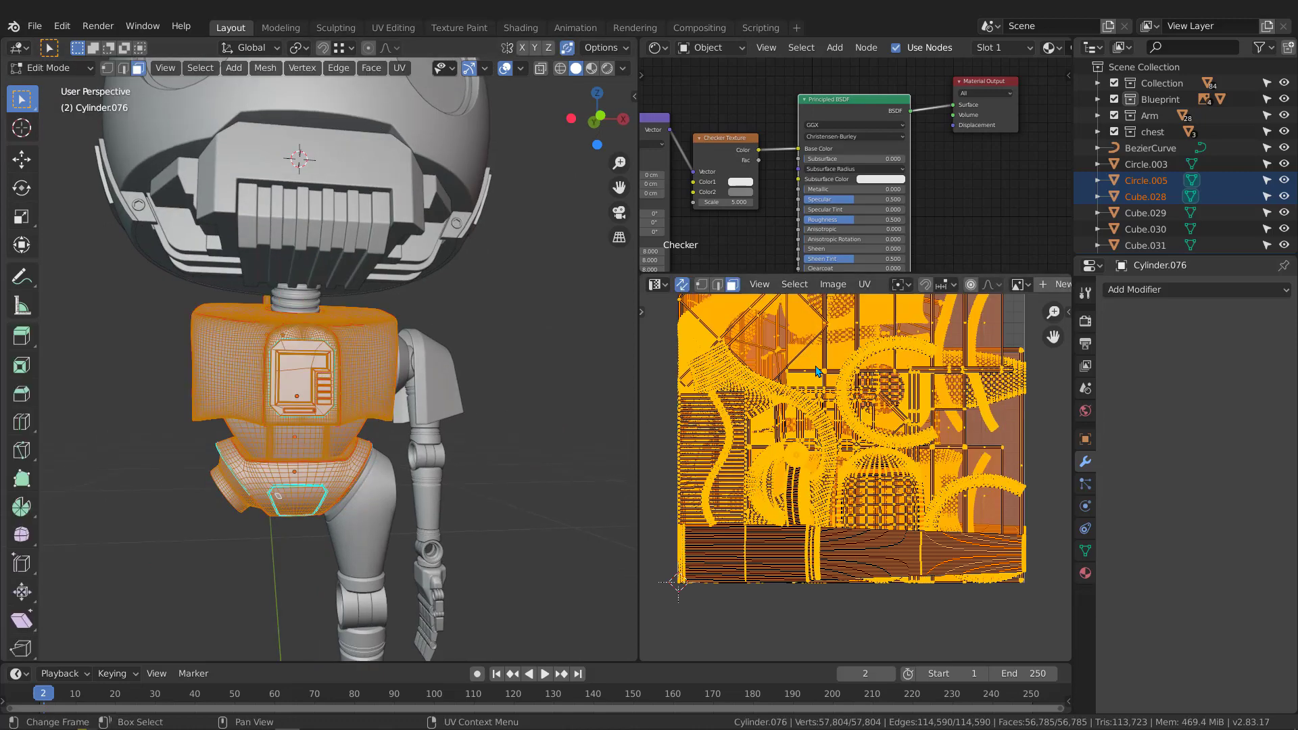
pyautogui.moveTo(827, 393); pyautogui.dragTo(842, 436, button='middle')
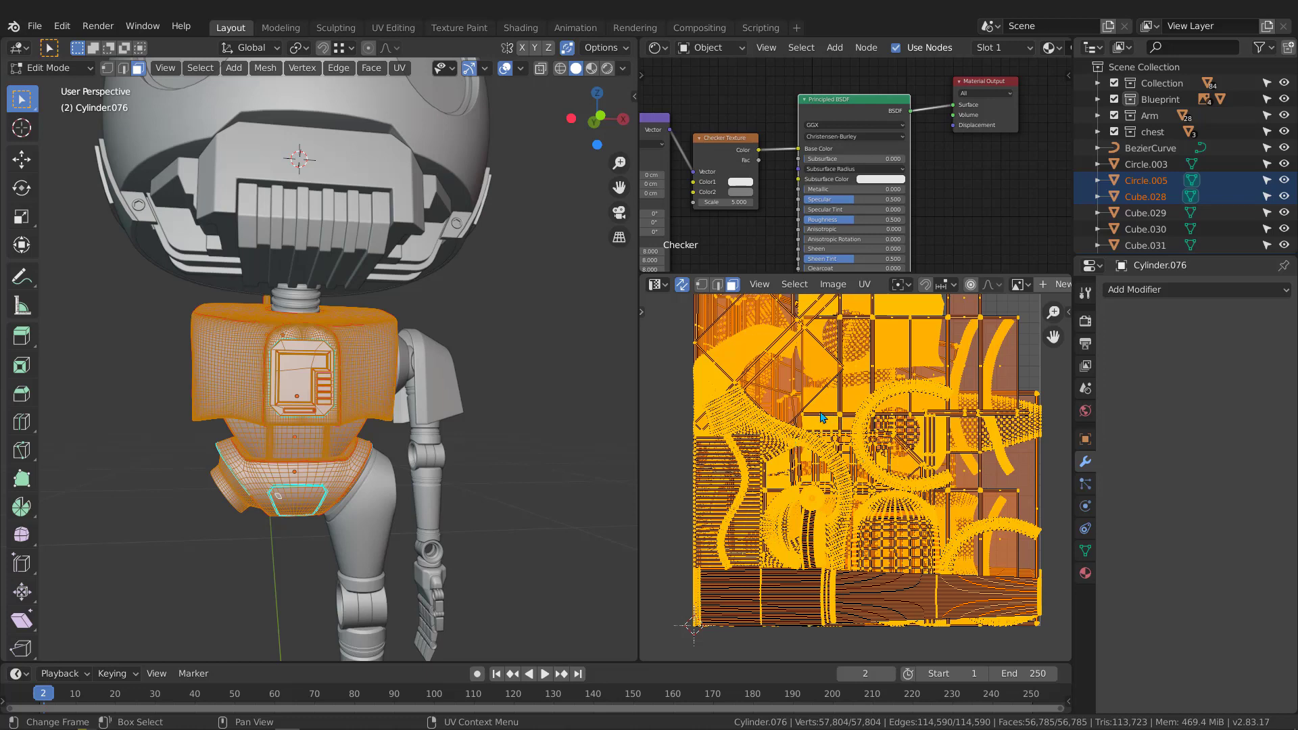
pyautogui.scroll(-2, 856, 456)
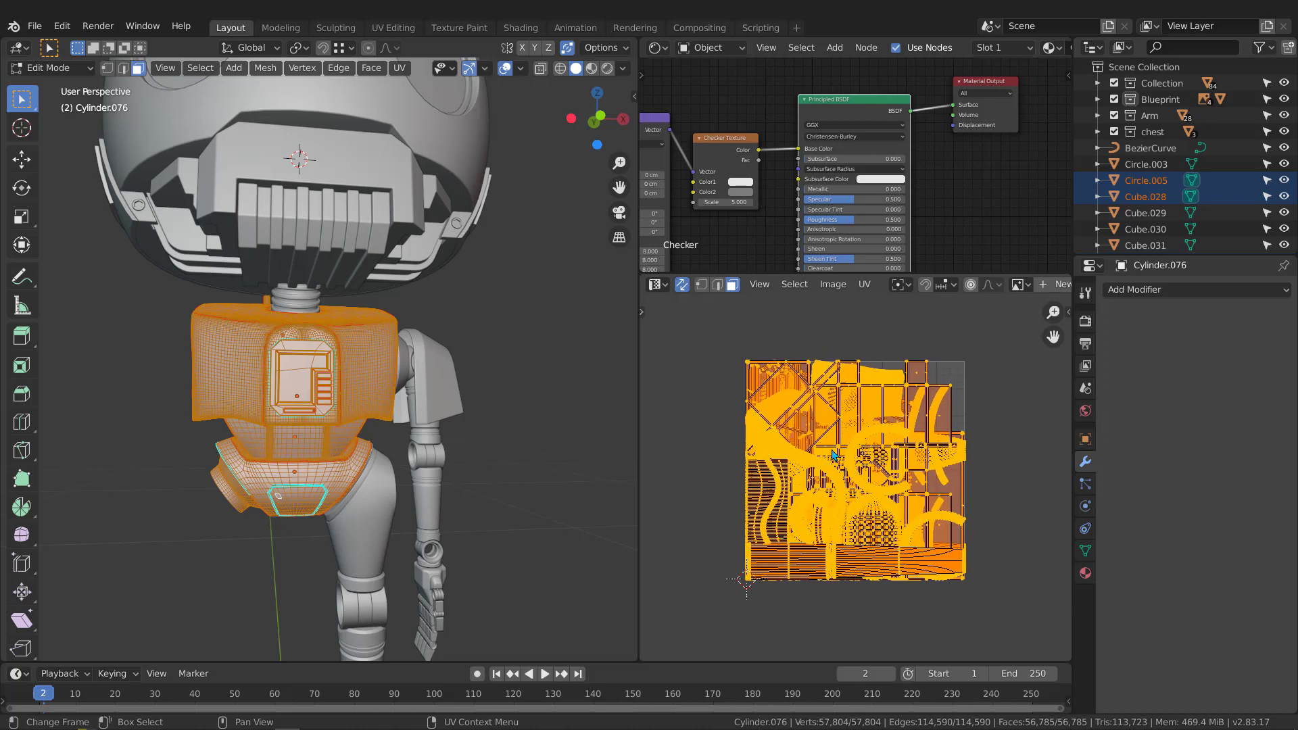
pyautogui.moveTo(318, 379); pyautogui.dragTo(343, 385, button='middle')
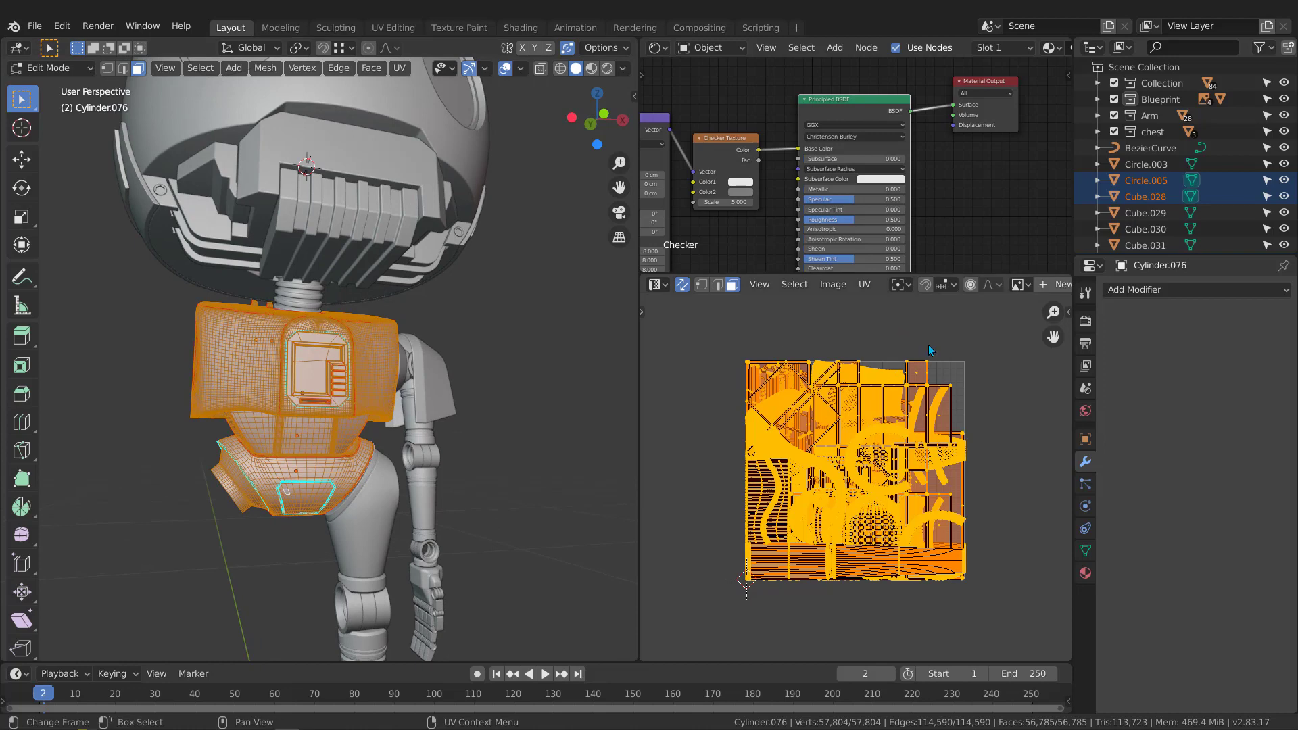
pyautogui.click(865, 285)
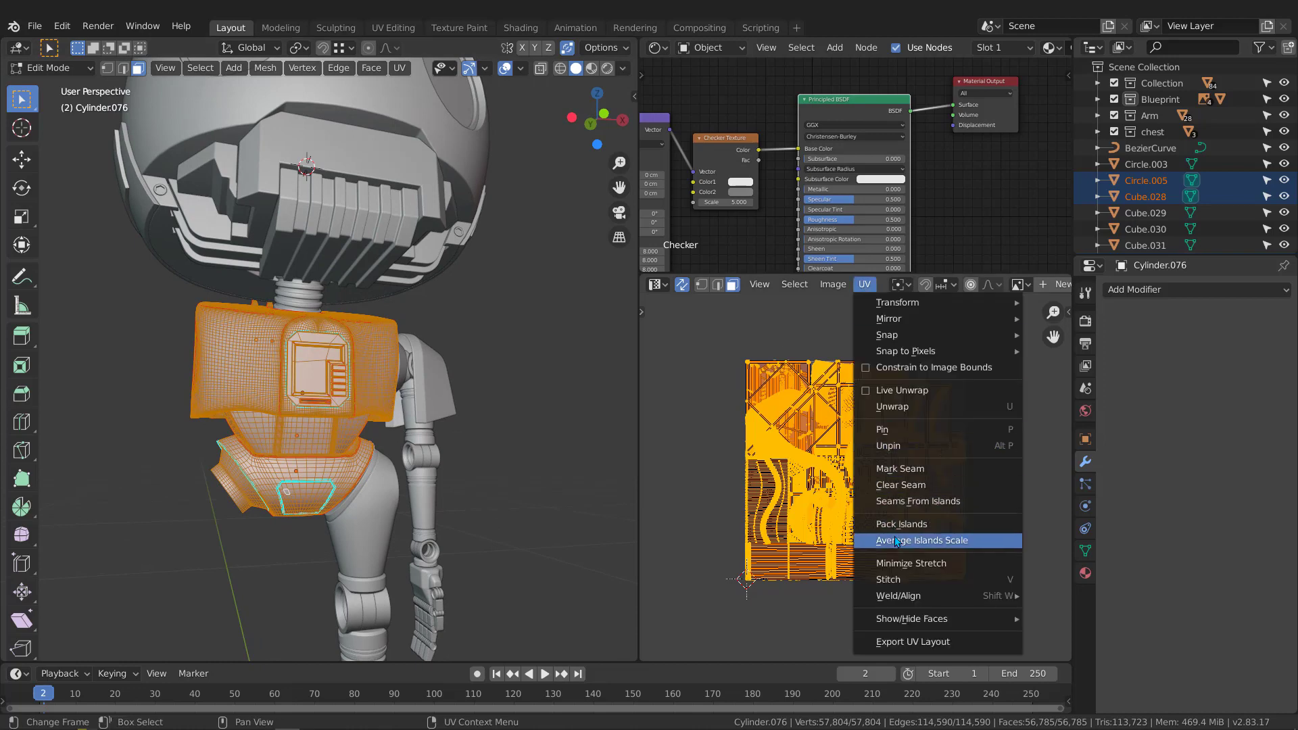
pyautogui.click(923, 541)
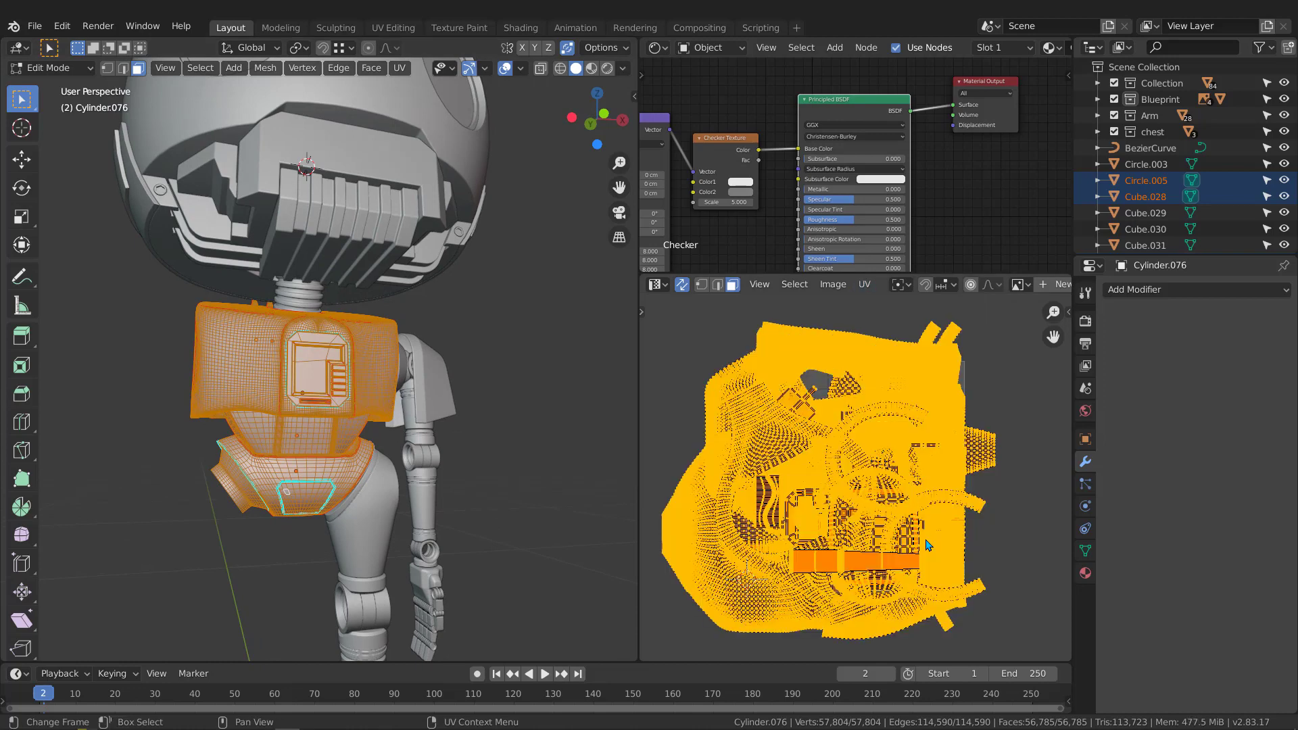
# Pack the body parts' UV islands with rotation enabled and a 0.001 margin, and return to Object Mode
pyautogui.click(867, 285)
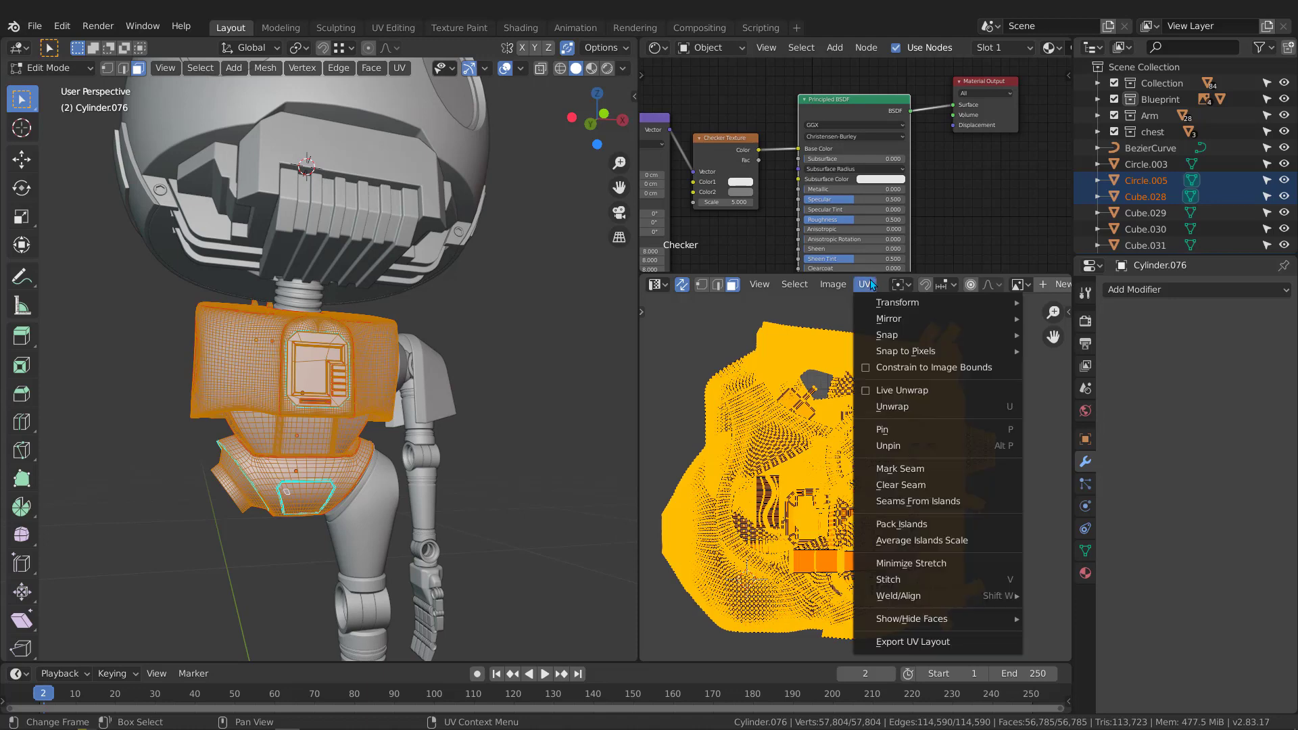
pyautogui.click(903, 525)
pyautogui.scroll(4, 879, 404)
pyautogui.scroll(-4, 879, 396)
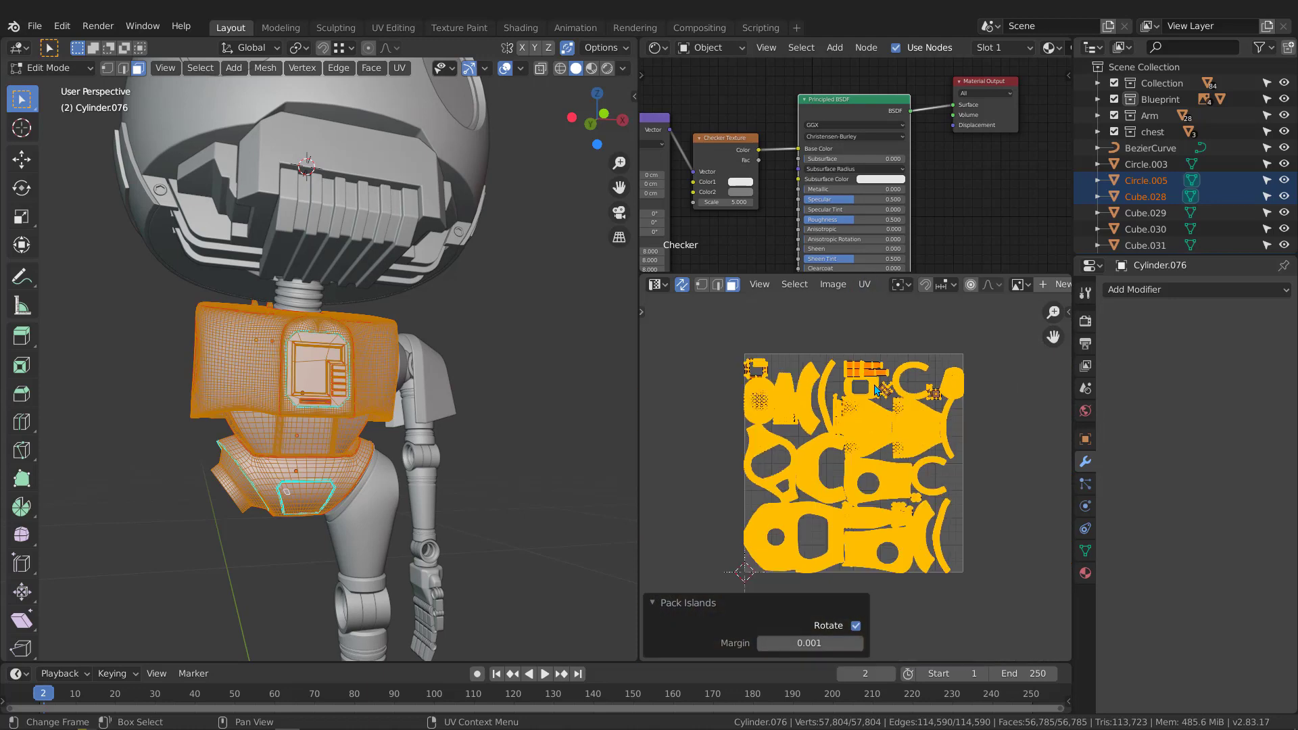
pyautogui.scroll(5, 862, 453)
pyautogui.scroll(-5, 869, 449)
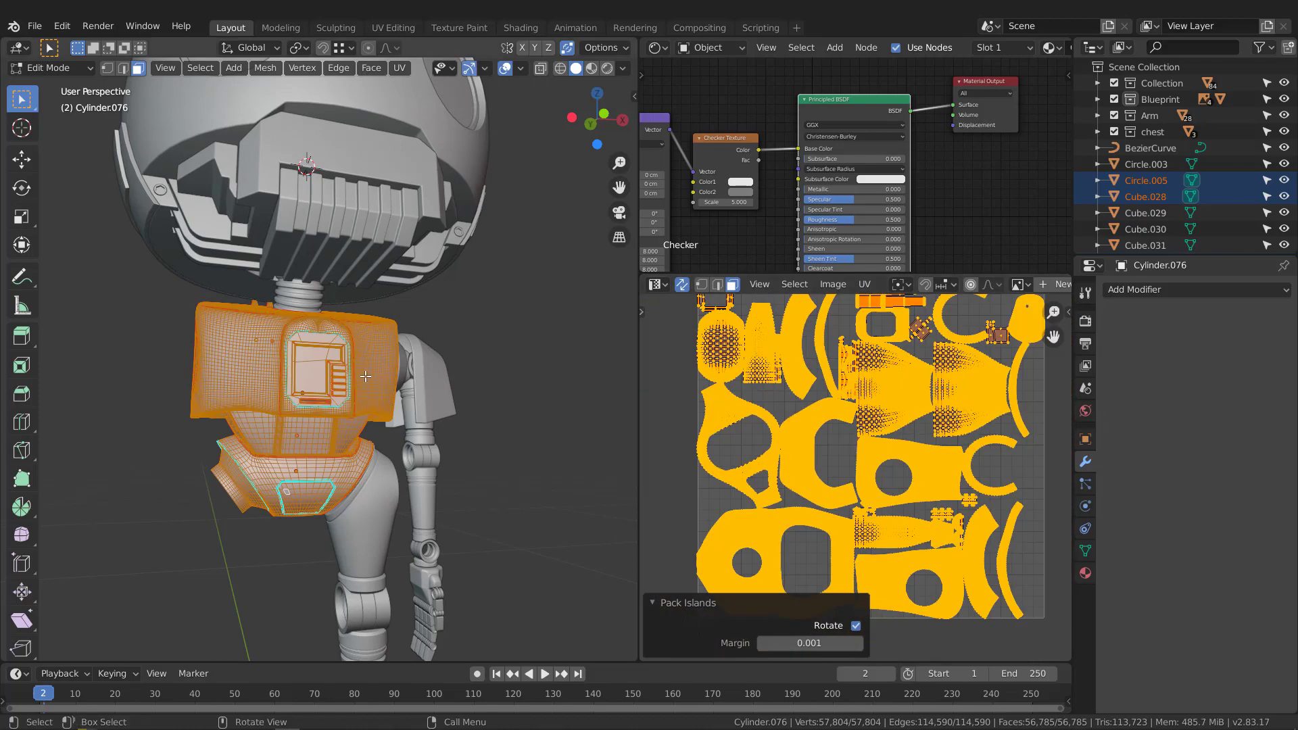
pyautogui.moveTo(318, 379)
pyautogui.mouseDown(button='middle')
pyautogui.moveTo(365, 379)
pyautogui.moveTo(339, 369)
pyautogui.moveTo(408, 350)
pyautogui.moveTo(396, 382)
pyautogui.moveTo(314, 370)
pyautogui.moveTo(336, 390)
pyautogui.mouseUp(button='middle')
pyautogui.press('Tab')
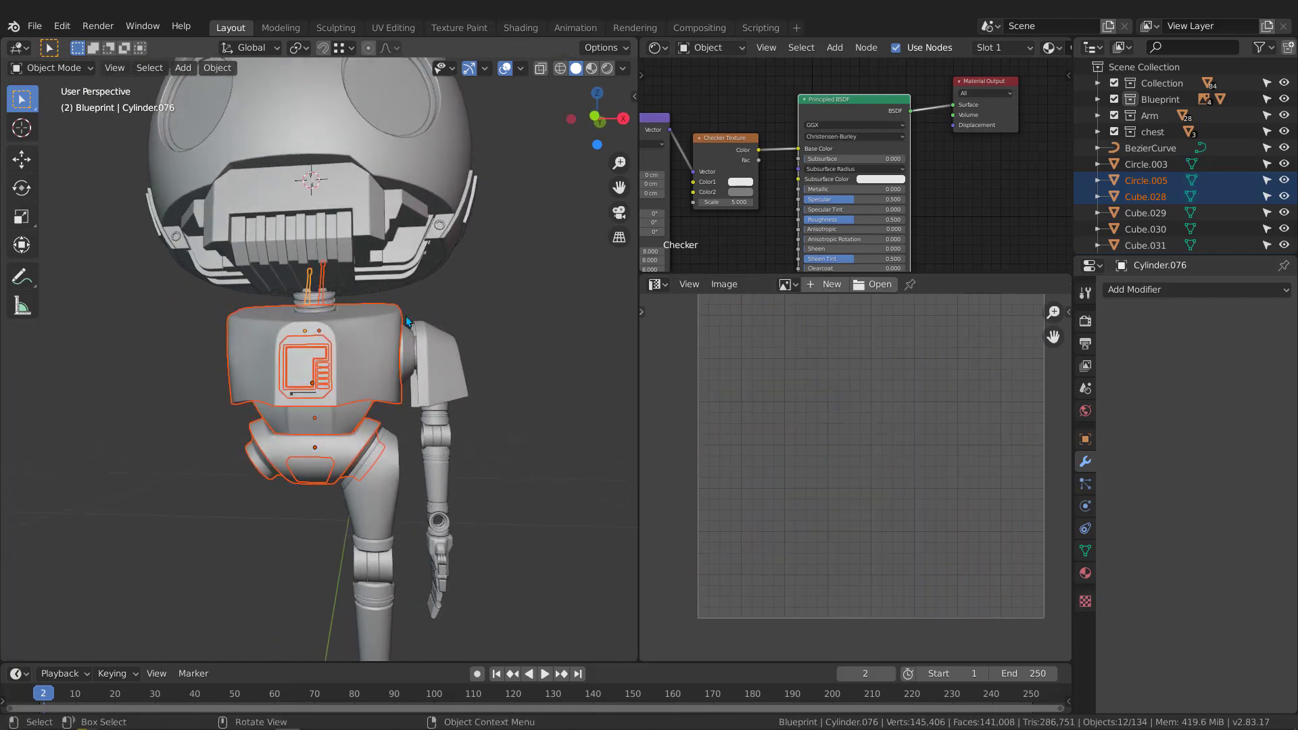
# Select all the arm parts and inspect their combined UV layout in Edit Mode
pyautogui.moveTo(410, 309); pyautogui.dragTo(455, 399)
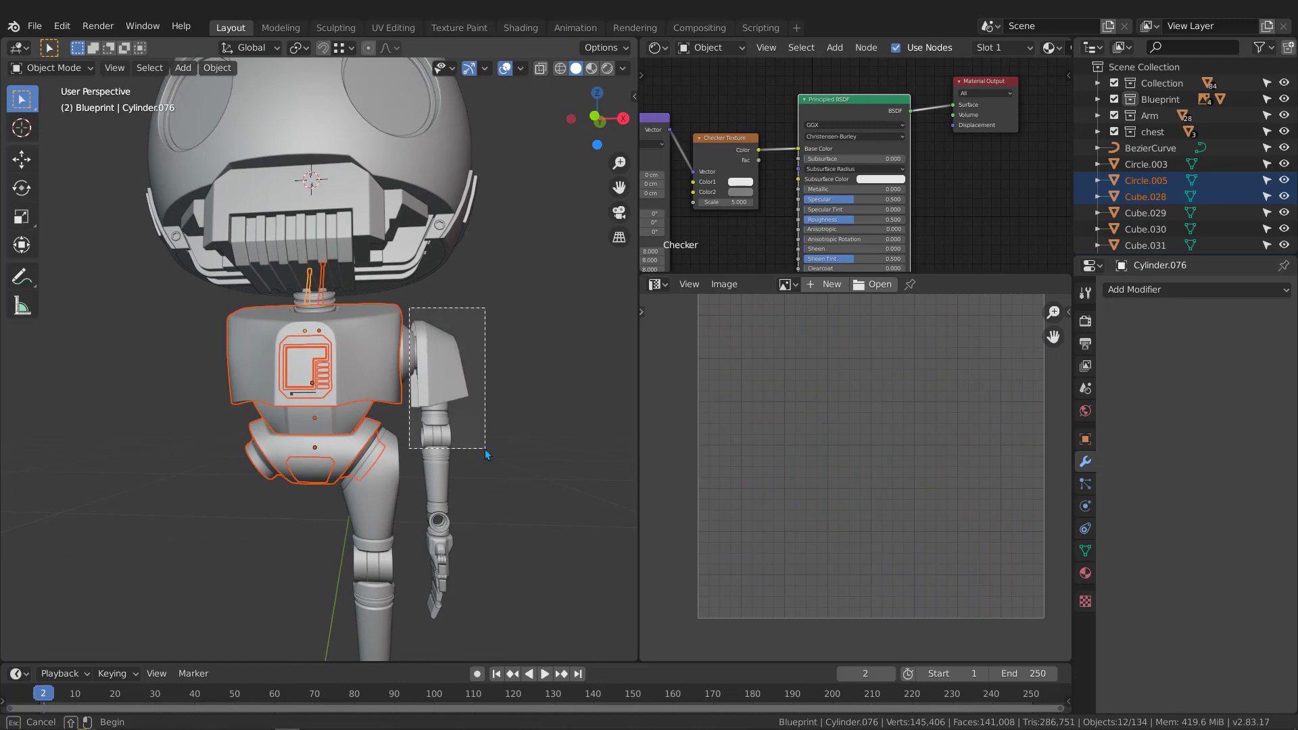
pyautogui.moveTo(522, 505); pyautogui.dragTo(527, 620)
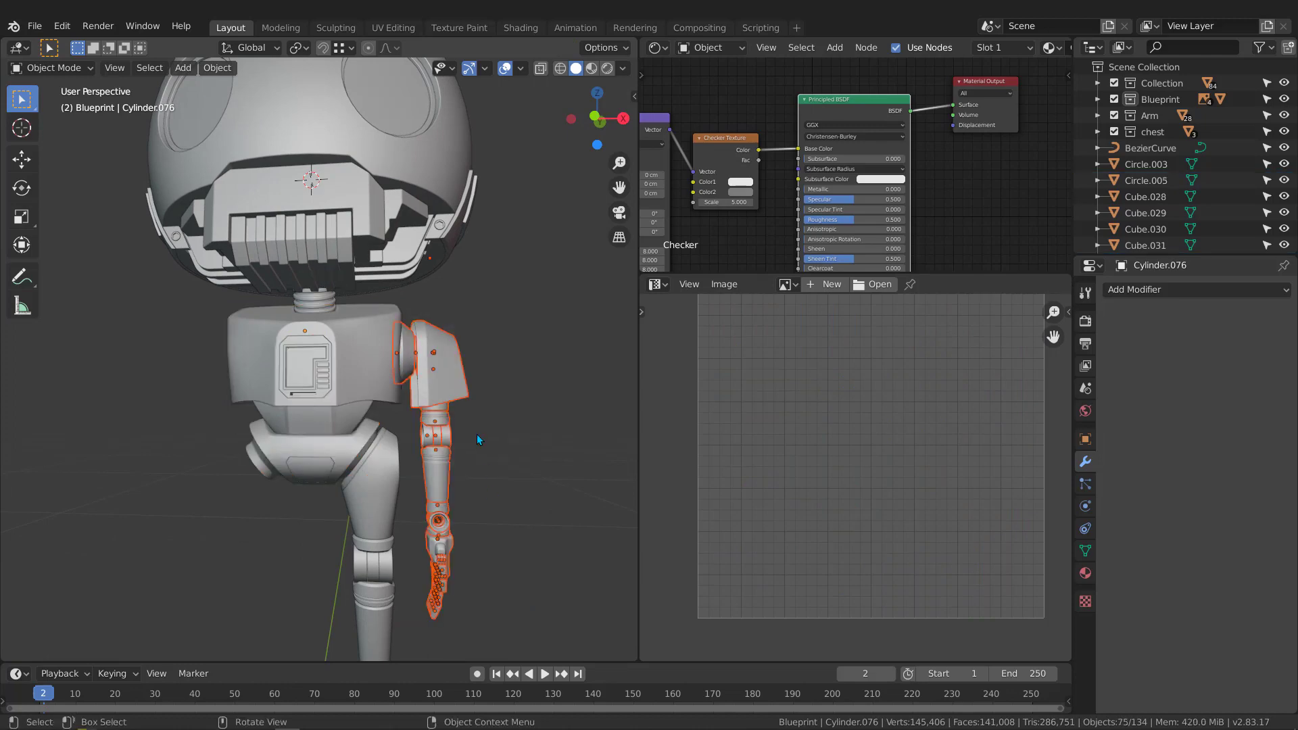
pyautogui.press('Tab')
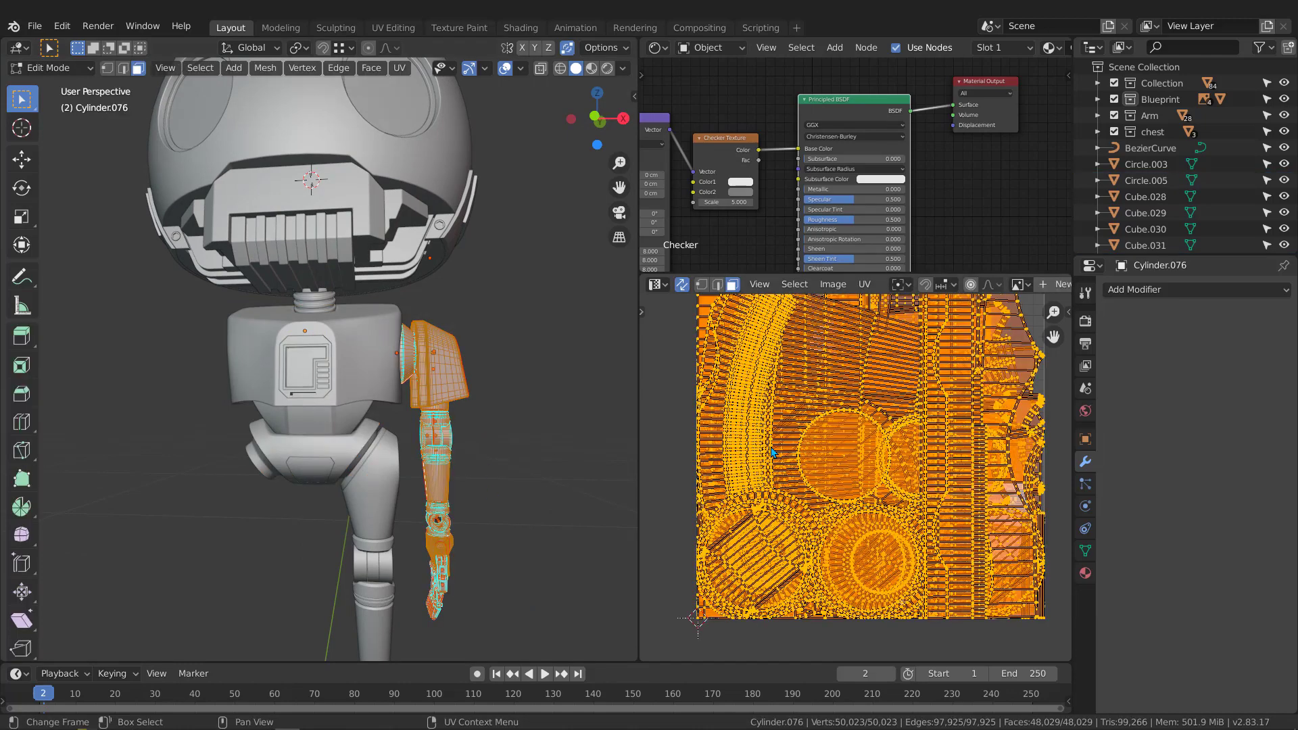
pyautogui.scroll(-1, 773, 451)
pyautogui.scroll(2, 474, 443)
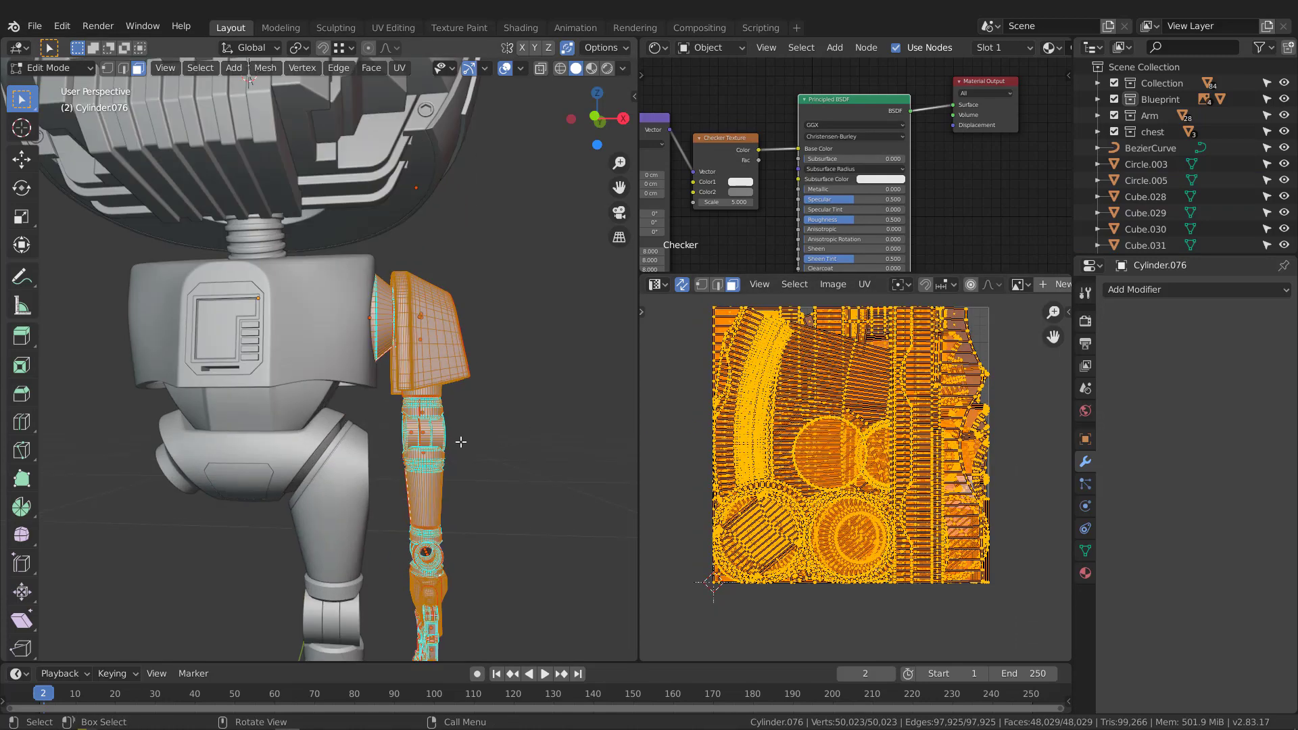
pyautogui.moveTo(460, 441); pyautogui.dragTo(406, 430, button='middle')
pyautogui.scroll(6, 434, 451)
pyautogui.press('Tab')
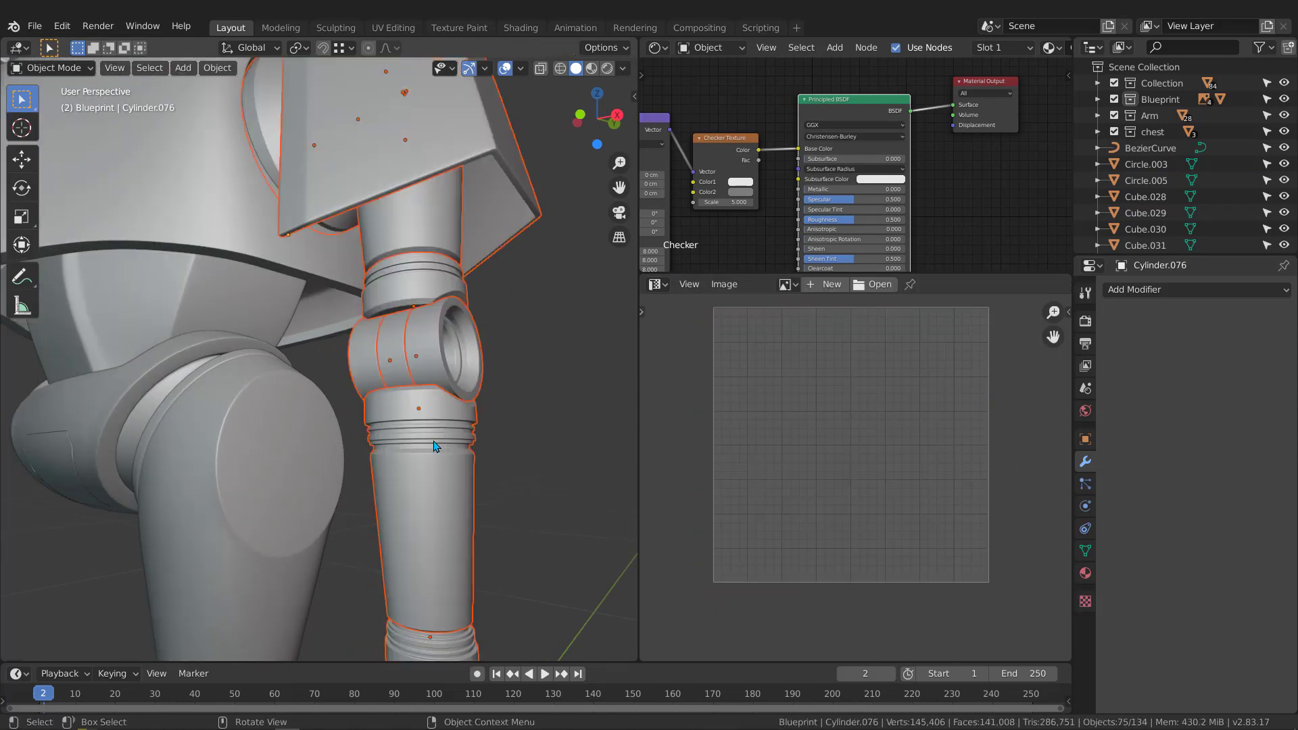
# Open the forearm cylinder below the elbow joint in Edit Mode and switch to edge selection
pyautogui.scroll(4, 438, 440)
pyautogui.click(436, 453)
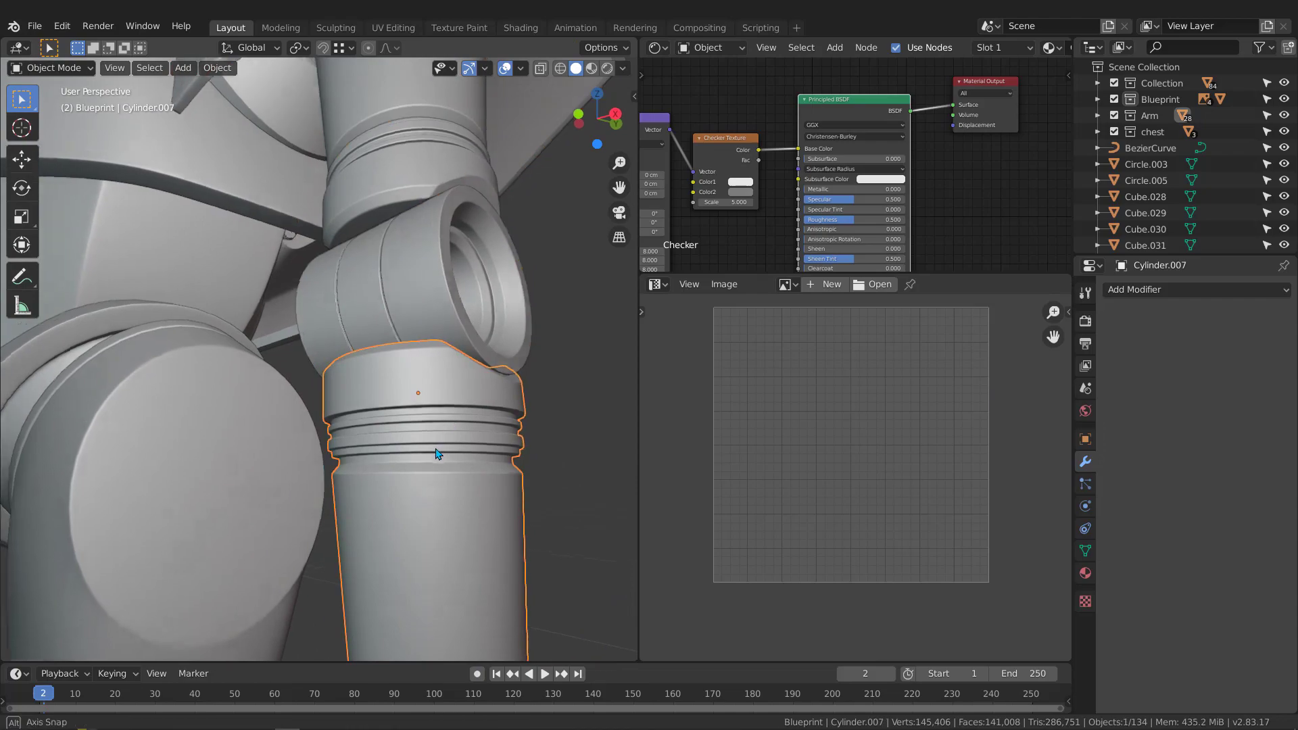
pyautogui.press('Tab')
pyautogui.scroll(4, 390, 426)
pyautogui.scroll(-2, 390, 426)
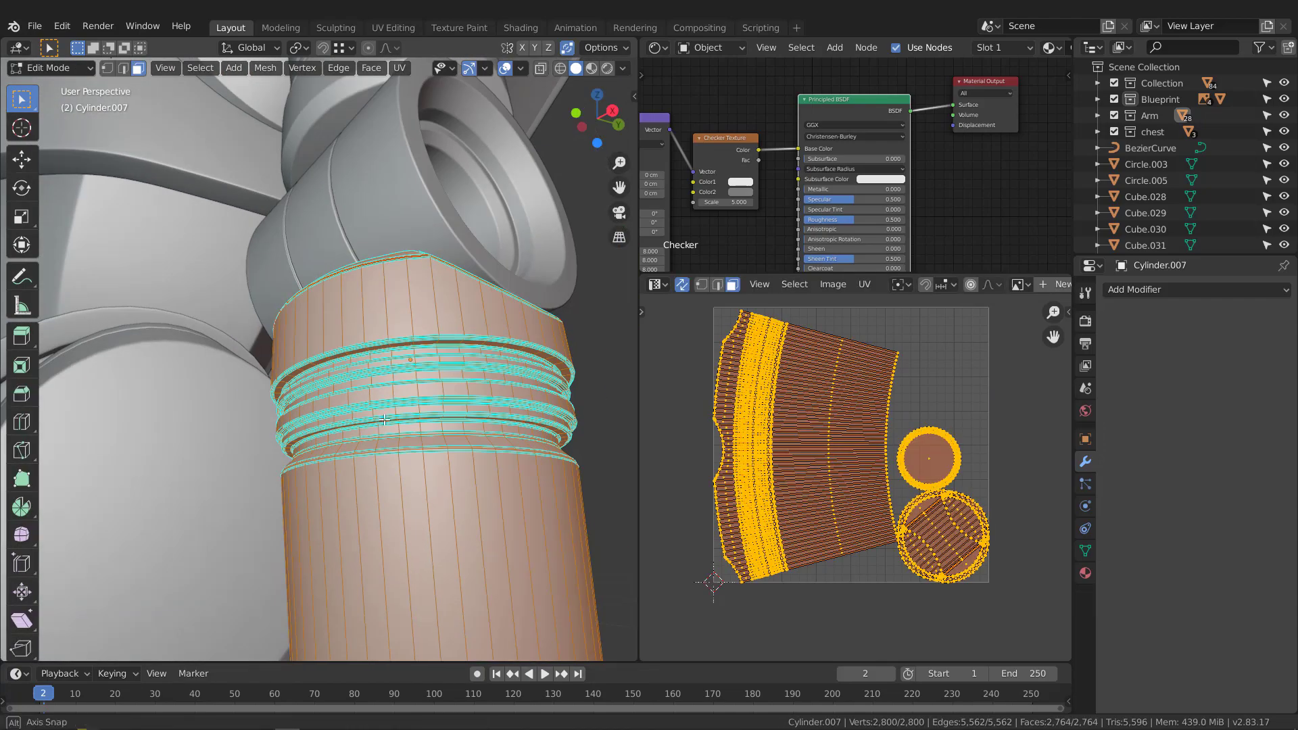
pyautogui.scroll(5, 378, 425)
pyautogui.click(369, 424)
pyautogui.moveTo(369, 423); pyautogui.dragTo(381, 451, button='middle')
pyautogui.press('2')
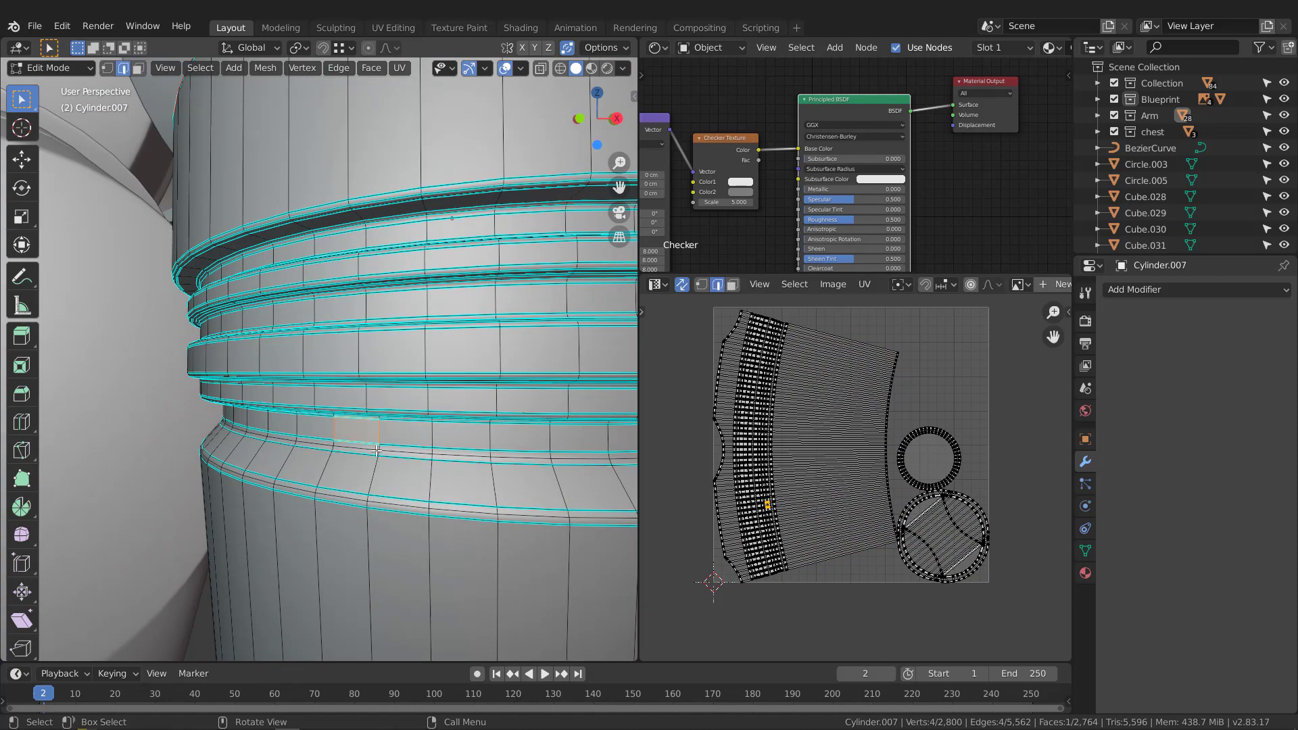
# Select the edge loop in the groove just below the forearm's ribbed collar and scale it to 0.958
pyautogui.scroll(2, 354, 450)
pyautogui.scroll(-2, 355, 445)
pyautogui.keyDown('alt'); pyautogui.click(355, 444); pyautogui.keyUp('alt')
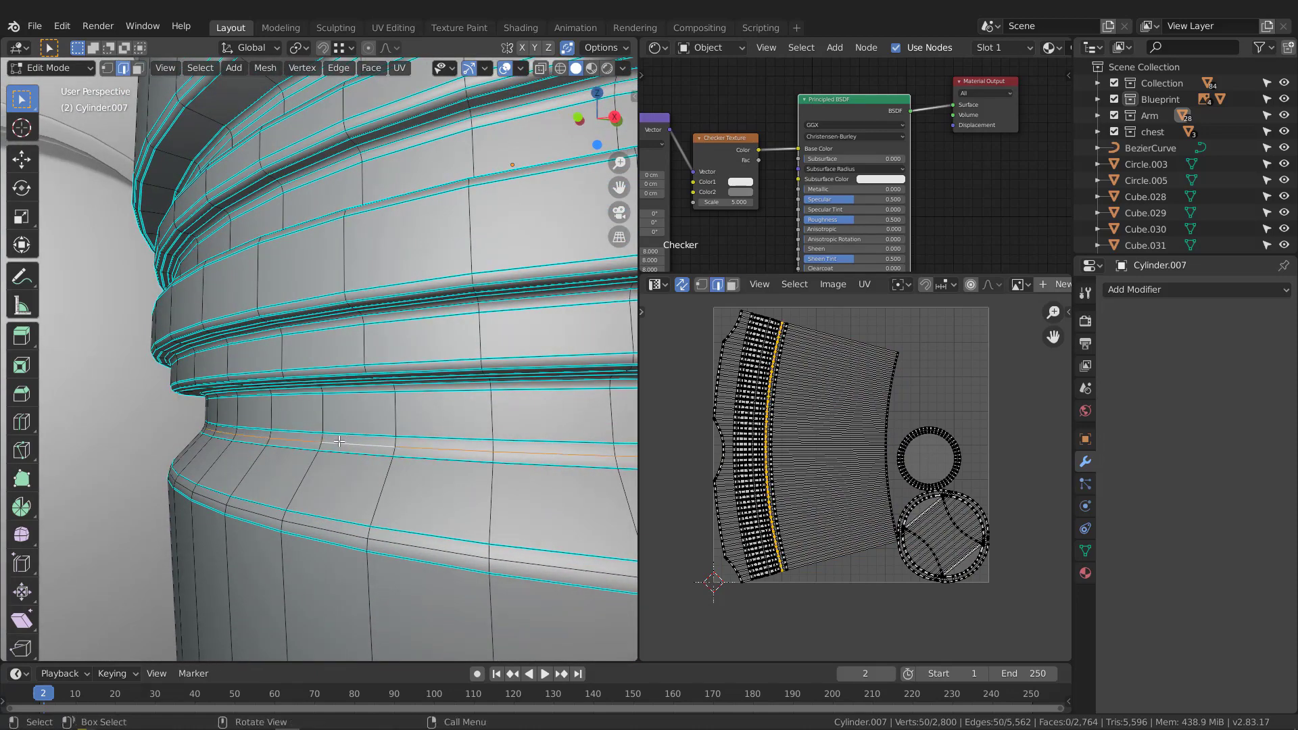
pyautogui.moveTo(355, 445); pyautogui.dragTo(411, 474, button='middle')
pyautogui.scroll(3, 411, 474)
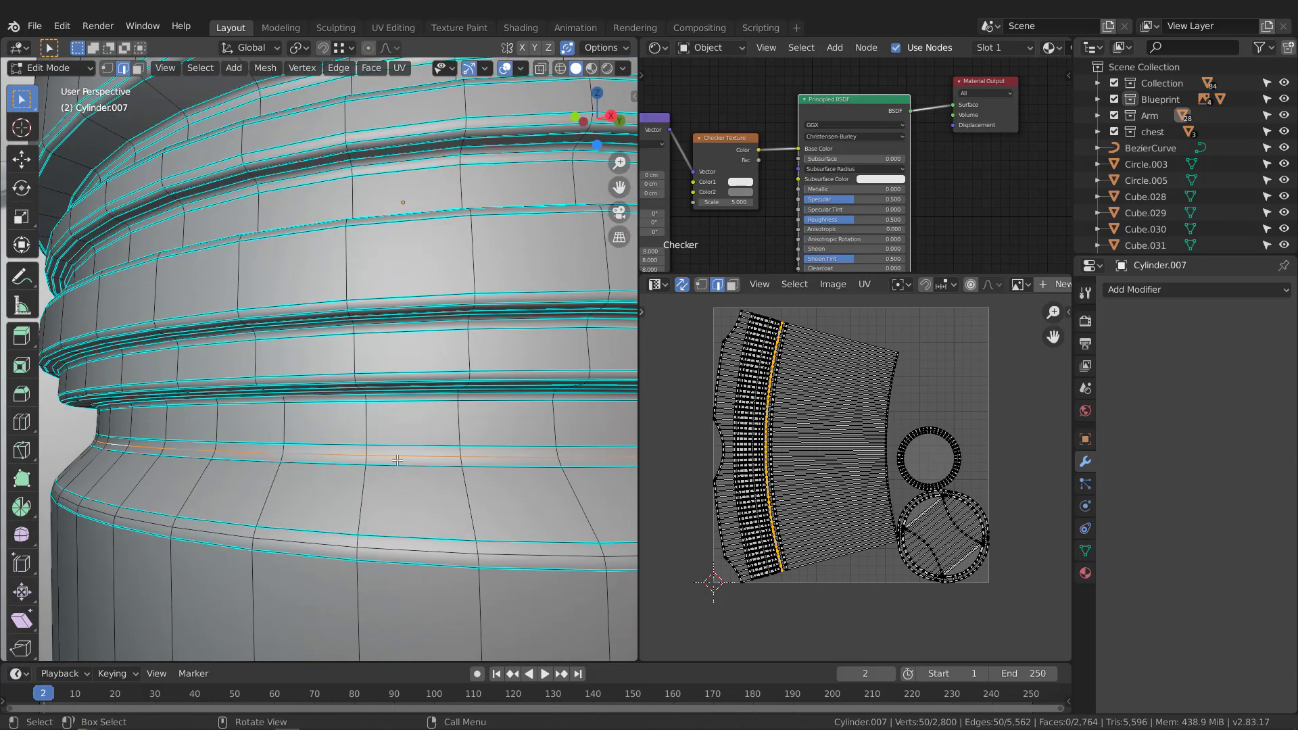
pyautogui.keyDown('alt'); pyautogui.click(299, 463); pyautogui.keyUp('alt')
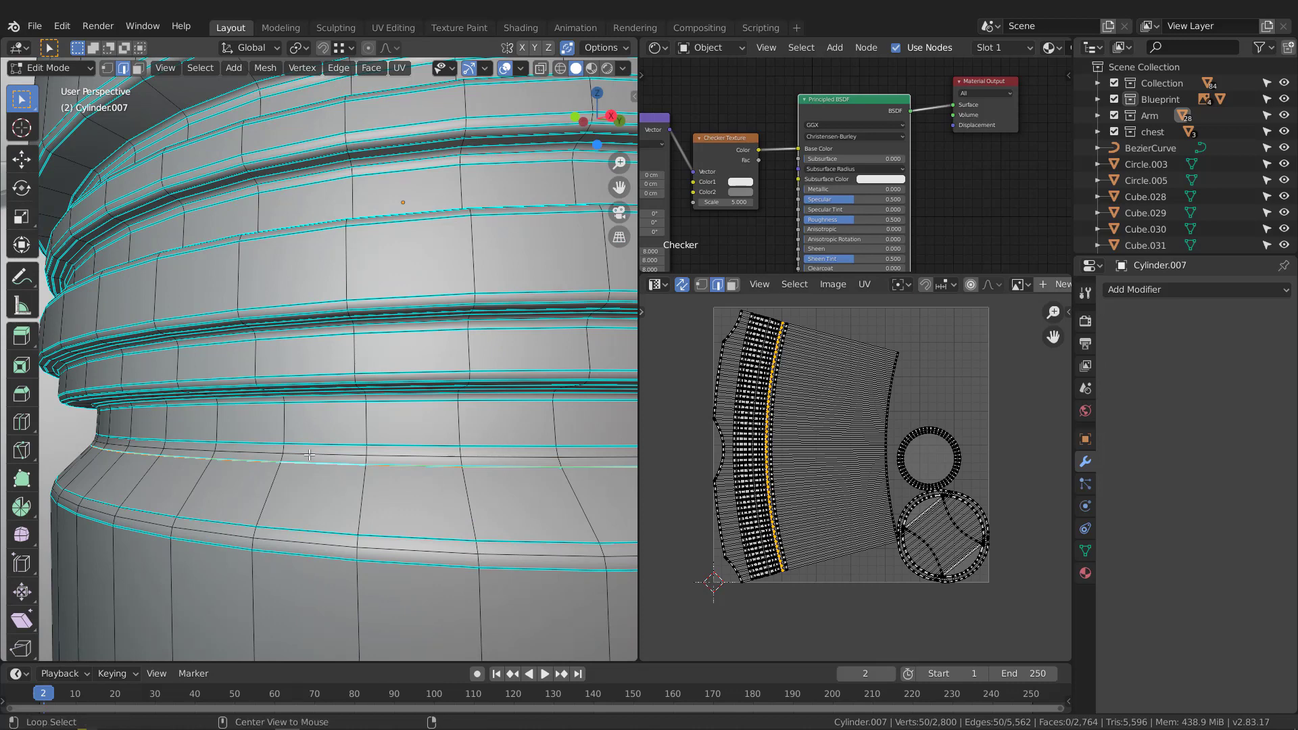
pyautogui.keyDown('alt'); pyautogui.click(309, 455); pyautogui.keyUp('alt')
pyautogui.moveTo(404, 437); pyautogui.dragTo(401, 435, button='middle')
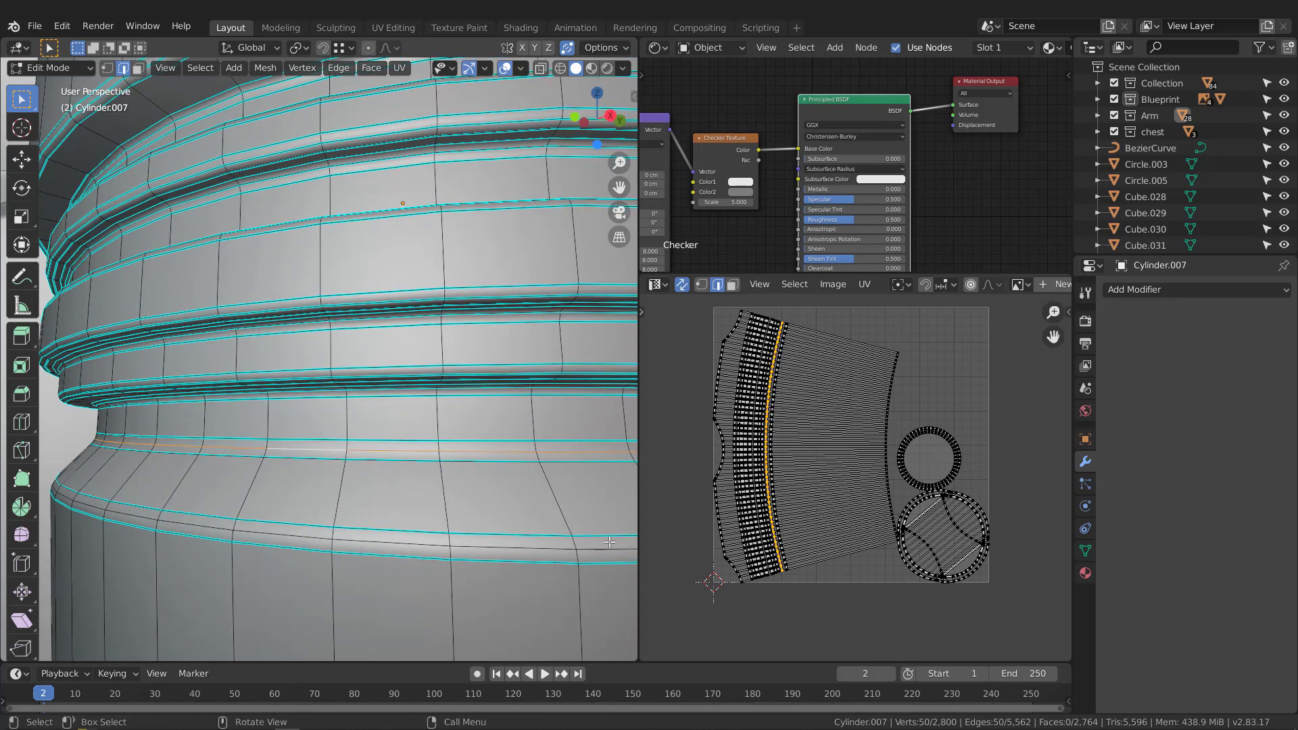
pyautogui.press('s')
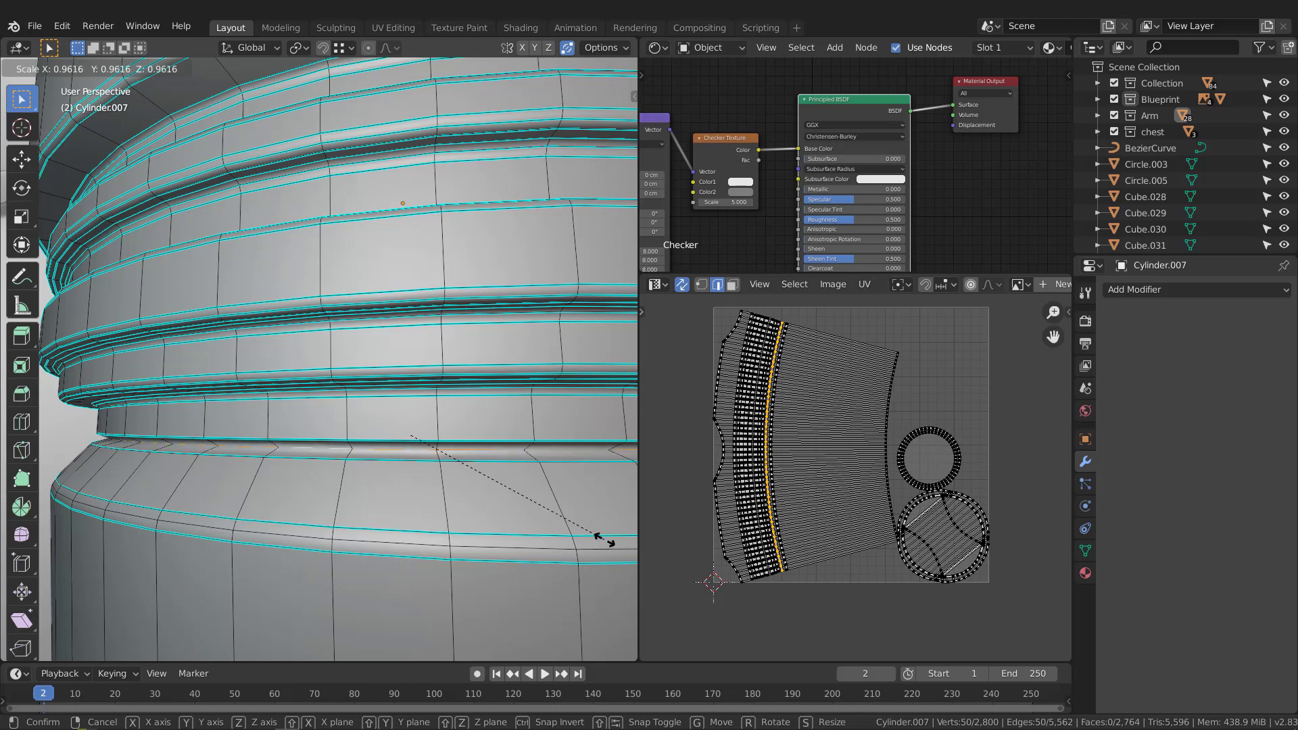
pyautogui.click(604, 539)
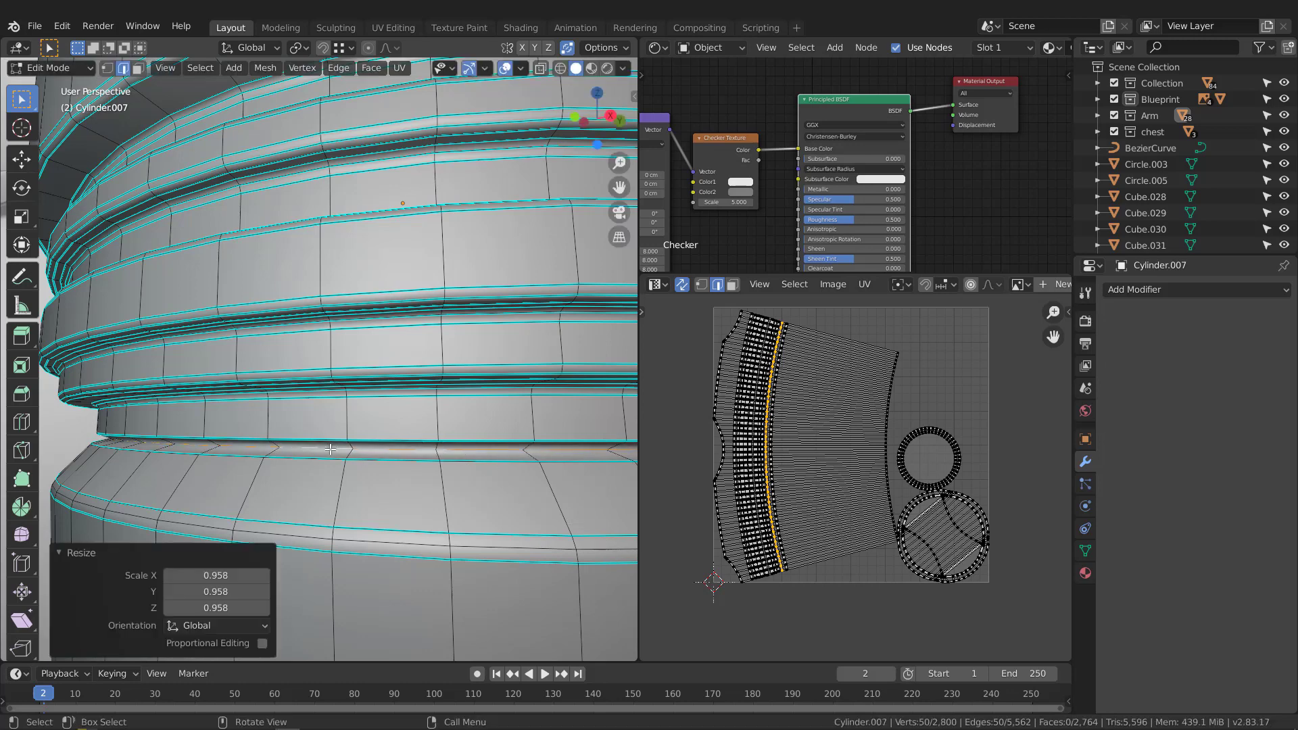
pyautogui.moveTo(330, 449); pyautogui.dragTo(298, 445, button='middle')
pyautogui.scroll(-8, 298, 445)
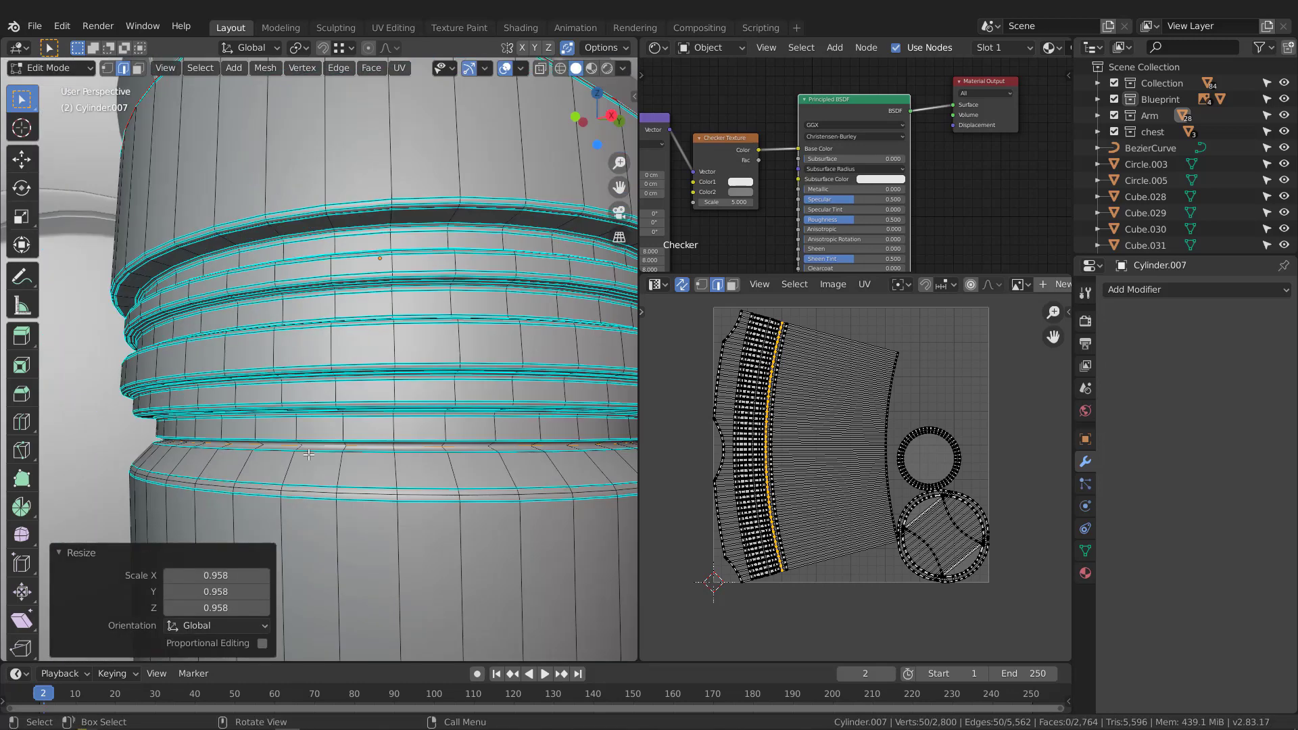
# Isolate the forearm mesh in local view and grow a face selection from its bottom cap up the tapered section
pyautogui.keyDown('shift'); pyautogui.moveTo(336, 379); pyautogui.dragTo(342, 139, button='middle'); pyautogui.keyUp('shift')
pyautogui.scroll(-1, 369, 453)
pyautogui.moveTo(369, 467); pyautogui.dragTo(365, 403, button='middle')
pyautogui.press('KP_Divide')
pyautogui.press('3')
pyautogui.press('ctrl+KP_Add')
pyautogui.press('ctrl+KP_Add')
pyautogui.press('ctrl+KP_Add')
pyautogui.press('ctrl+KP_Add')
pyautogui.press('ctrl+KP_Add')
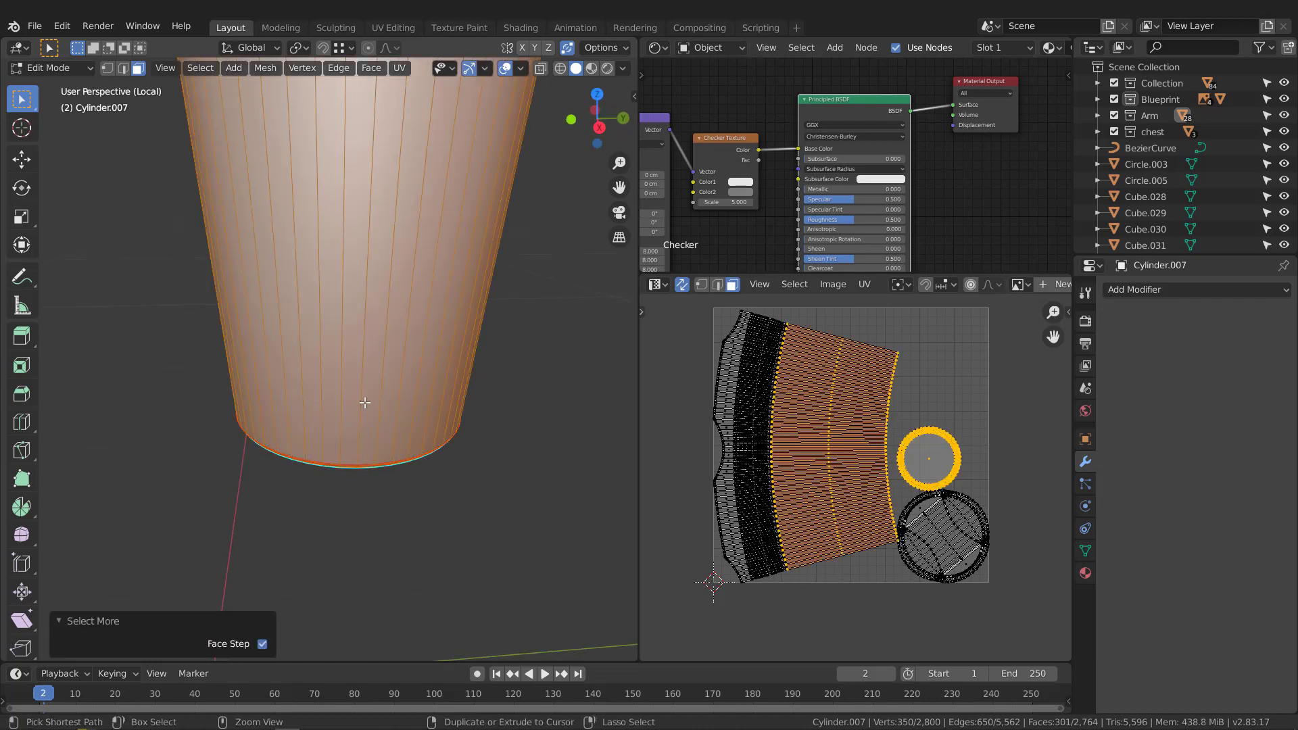
# Extend the face selection up to the groove below the ribbed collar and separate the selected faces into their own object
pyautogui.scroll(-3, 314, 409)
pyautogui.scroll(7, 304, 315)
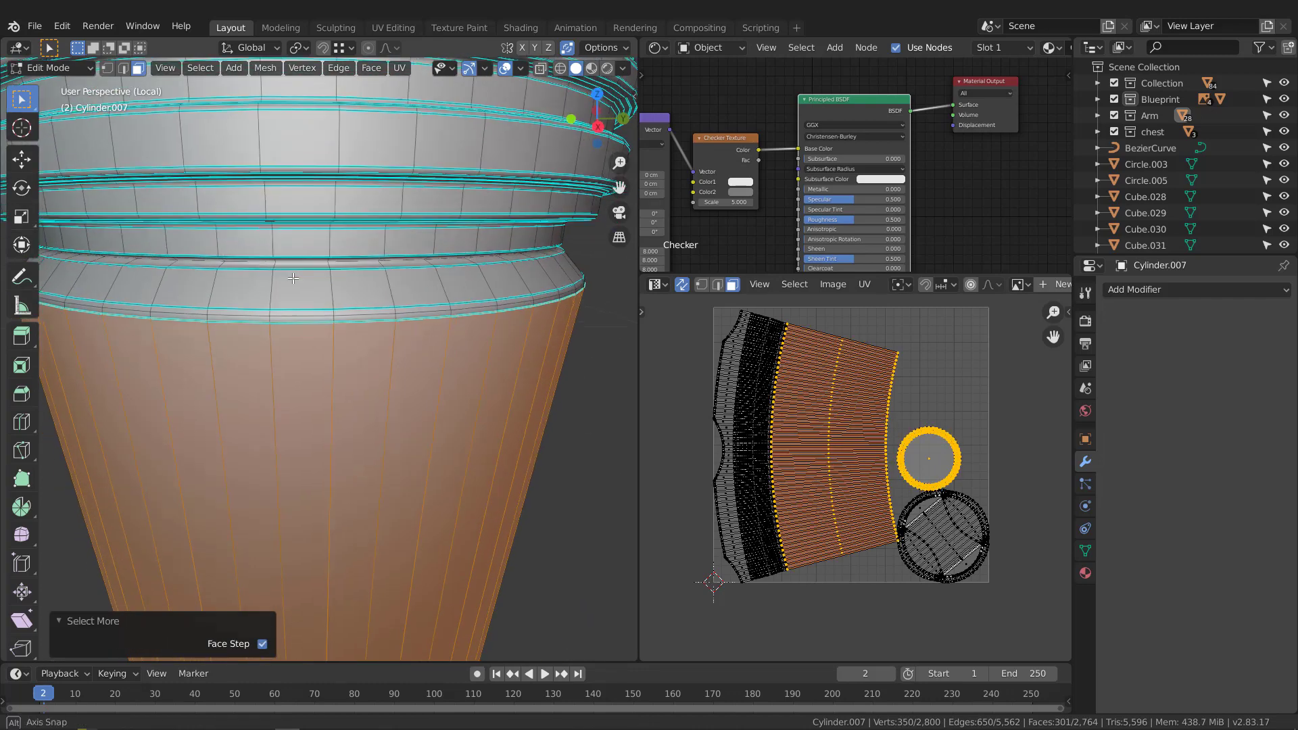
pyautogui.keyDown('shift'); pyautogui.moveTo(267, 209); pyautogui.dragTo(285, 296, button='middle'); pyautogui.keyUp('shift')
pyautogui.moveTo(285, 297); pyautogui.dragTo(271, 275, button='middle')
pyautogui.scroll(2, 241, 169)
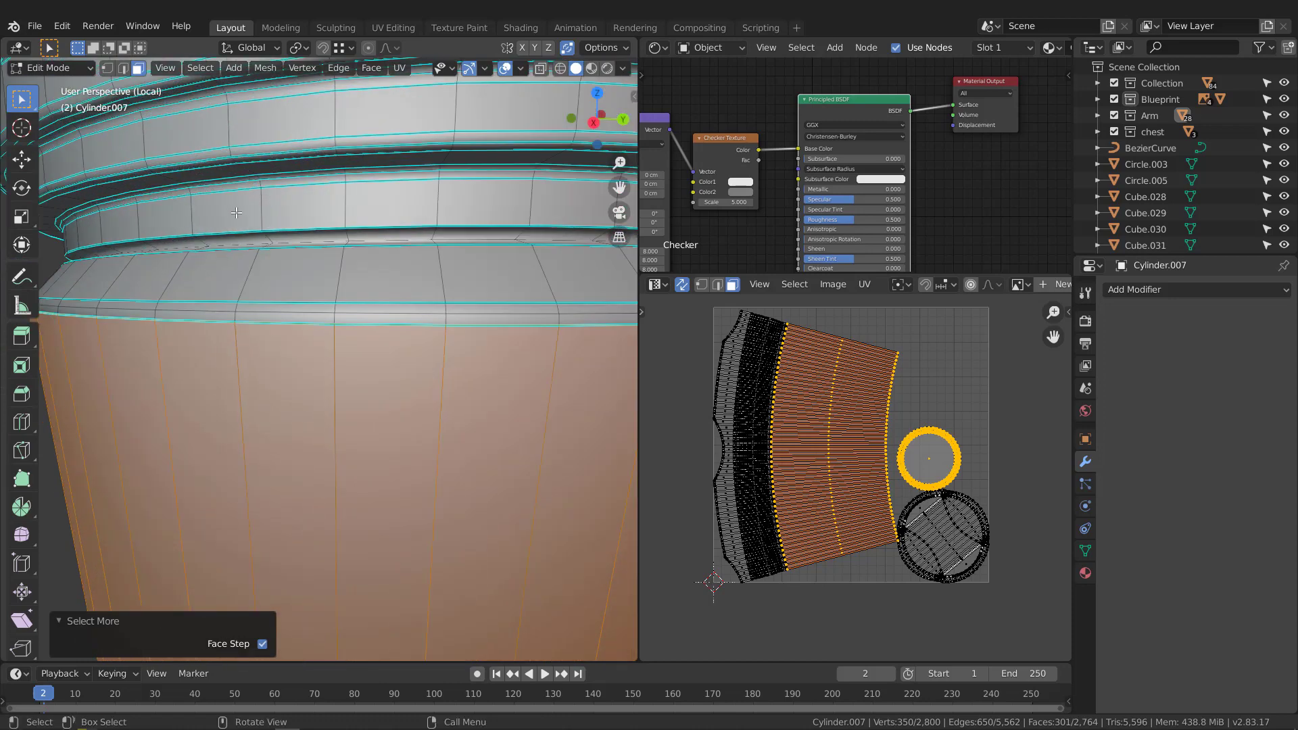
pyautogui.keyDown('shift'); pyautogui.moveTo(236, 161); pyautogui.dragTo(236, 213, button='middle'); pyautogui.keyUp('shift')
pyautogui.press('ctrl+KP_Add')
pyautogui.press('ctrl+KP_Add')
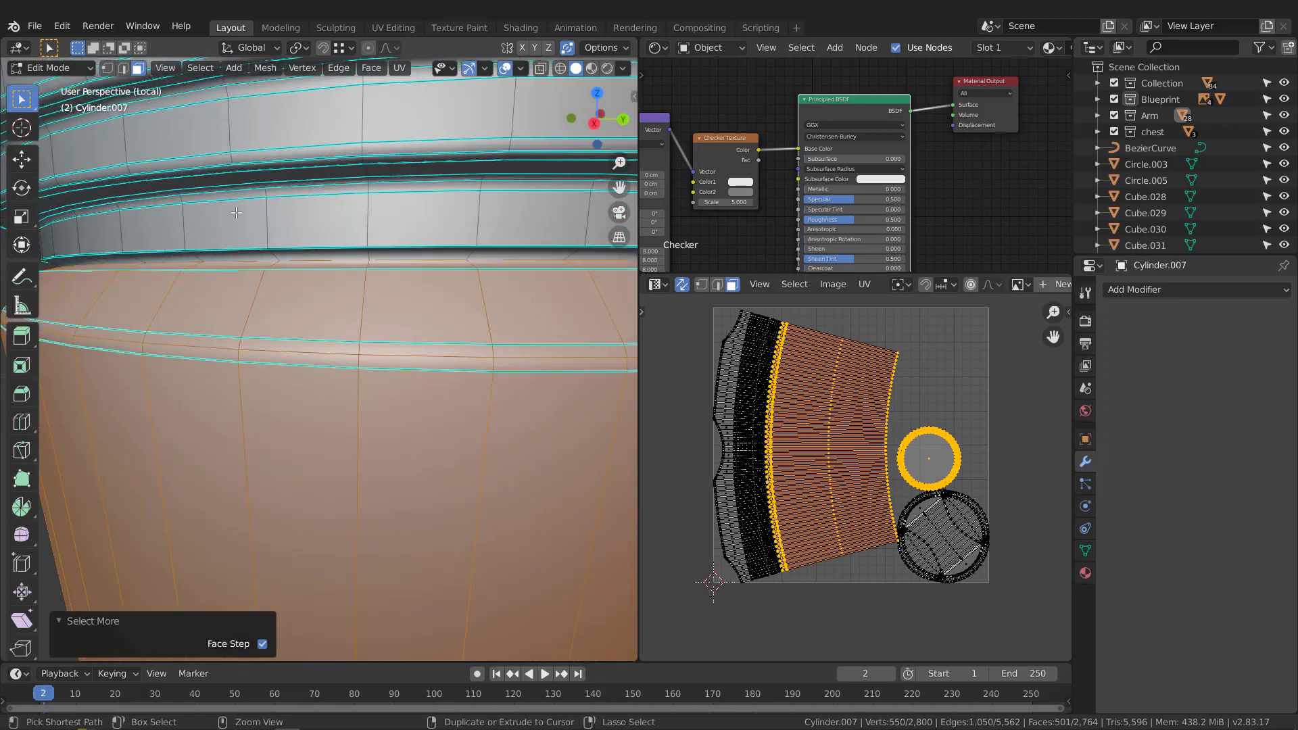
pyautogui.keyDown('shift'); pyautogui.moveTo(143, 274); pyautogui.dragTo(217, 293, button='middle'); pyautogui.keyUp('shift')
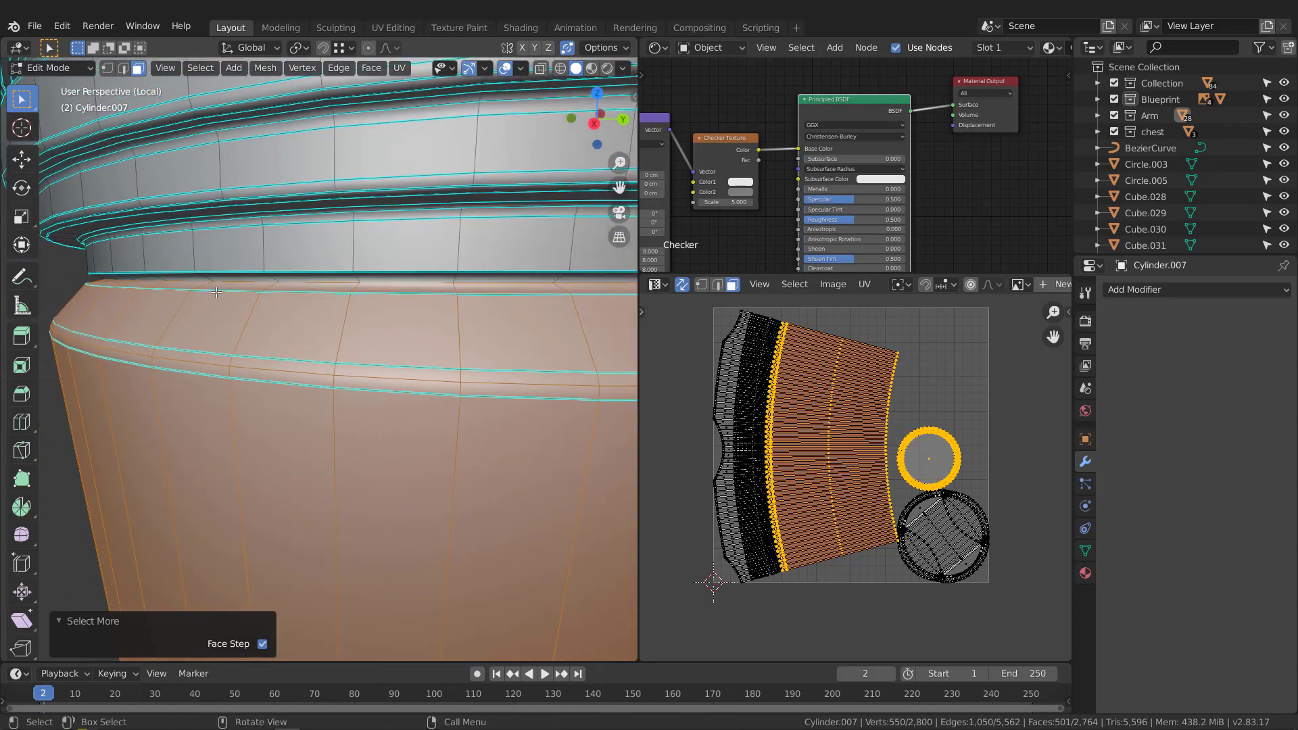
pyautogui.press('p')
pyautogui.click(214, 292)
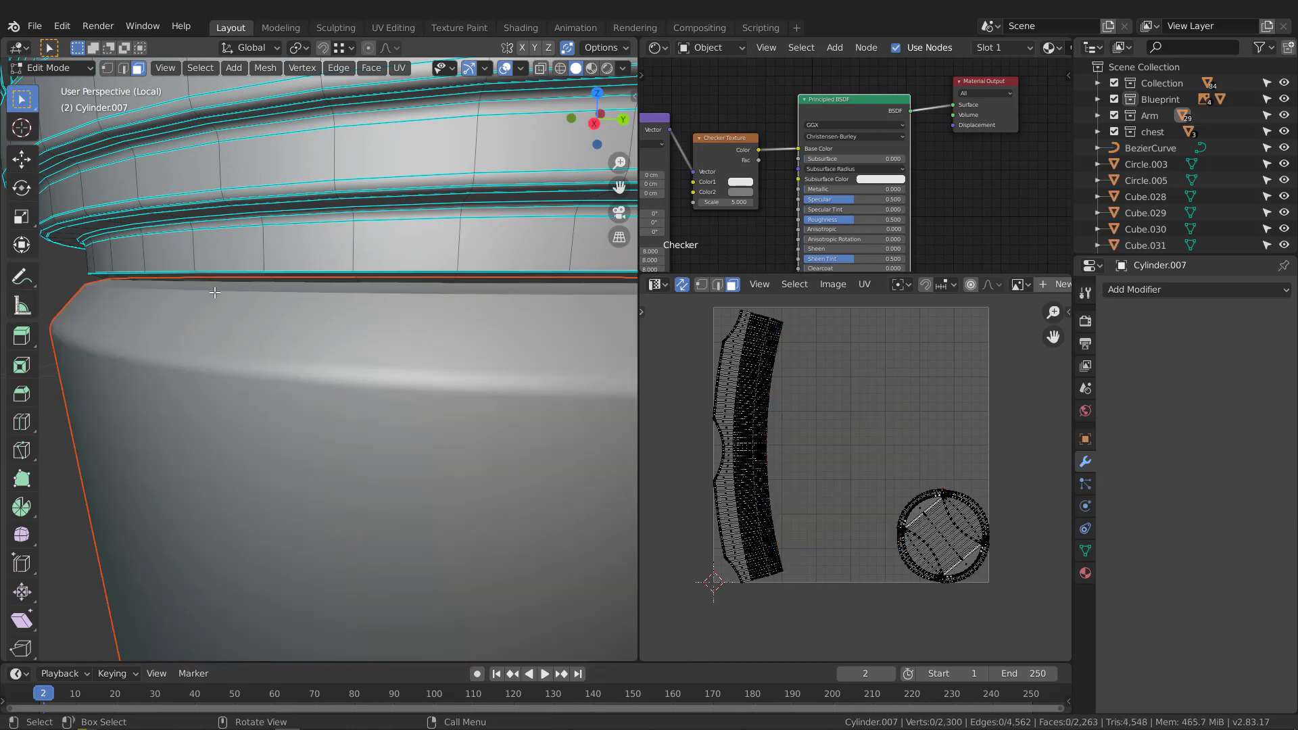
# Return to Object Mode, select the separated lower forearm piece, and isolate it in local view
pyautogui.scroll(-2, 218, 294)
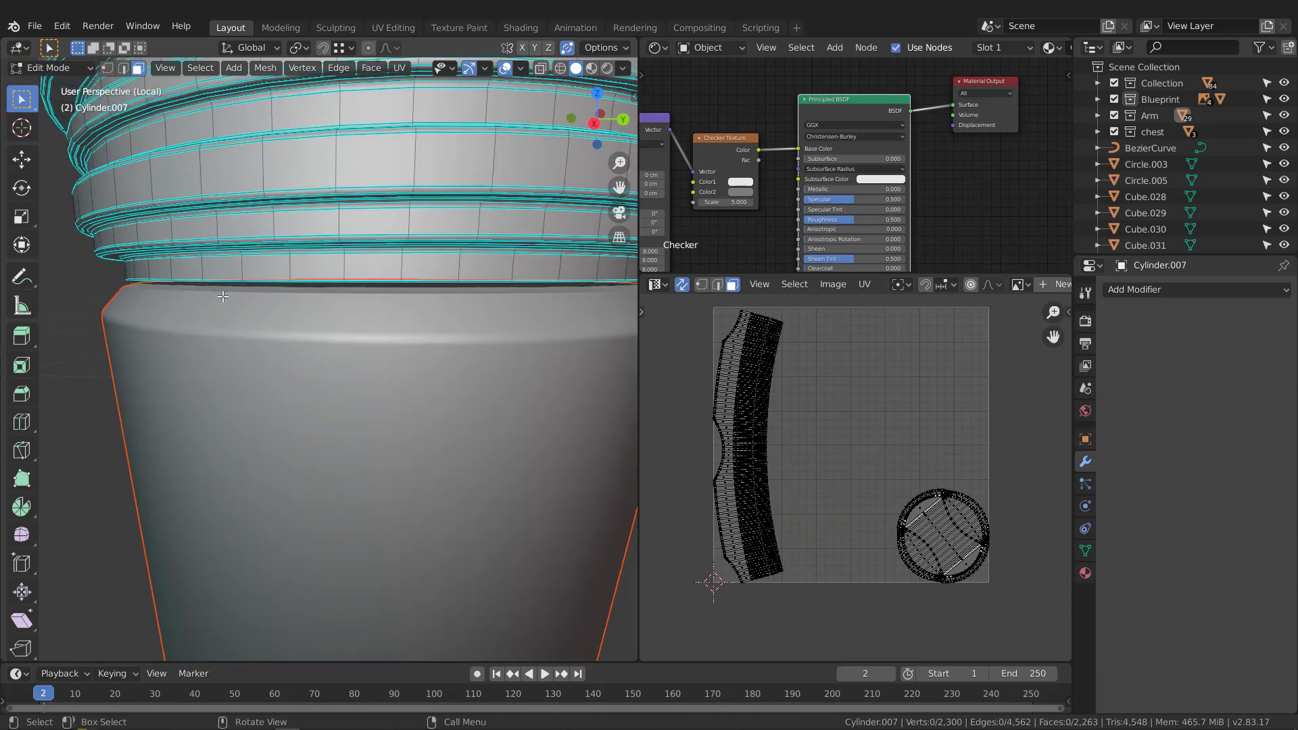
pyautogui.press('Tab')
pyautogui.click(256, 411)
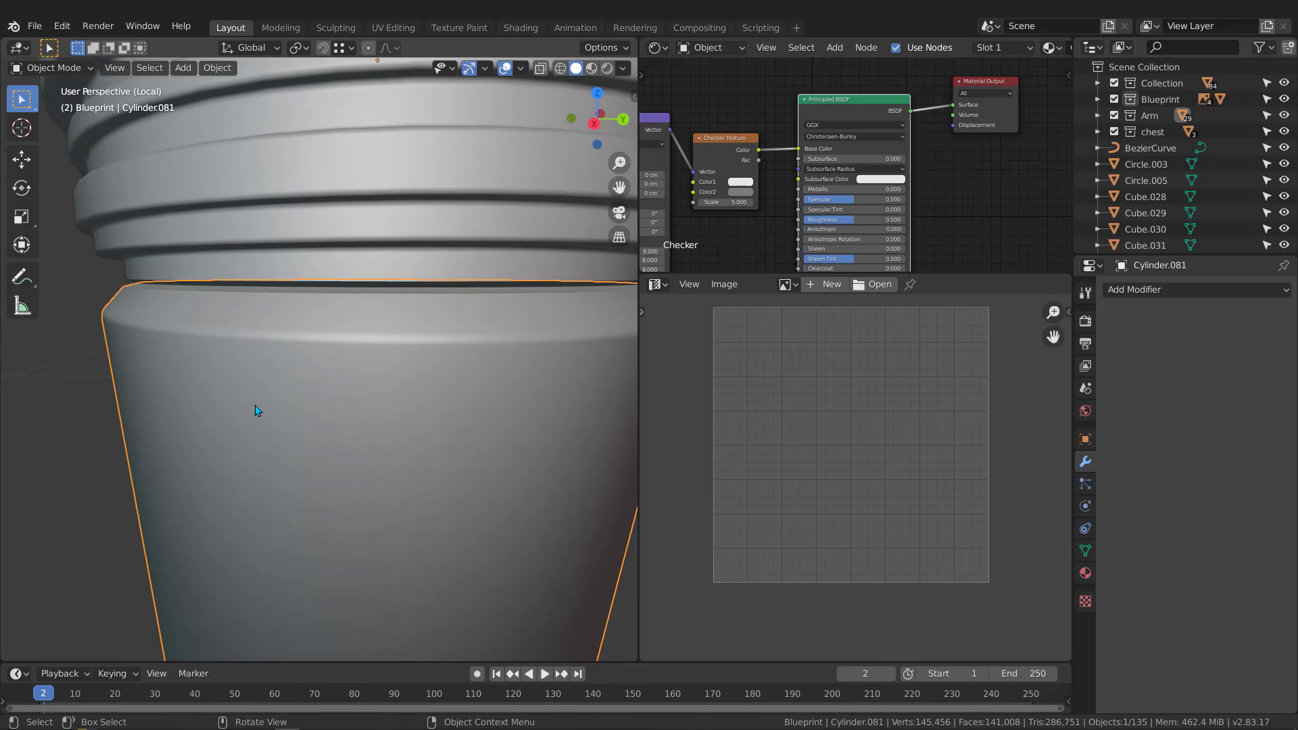
pyautogui.press('KP_Divide')
pyautogui.press('KP_Divide')
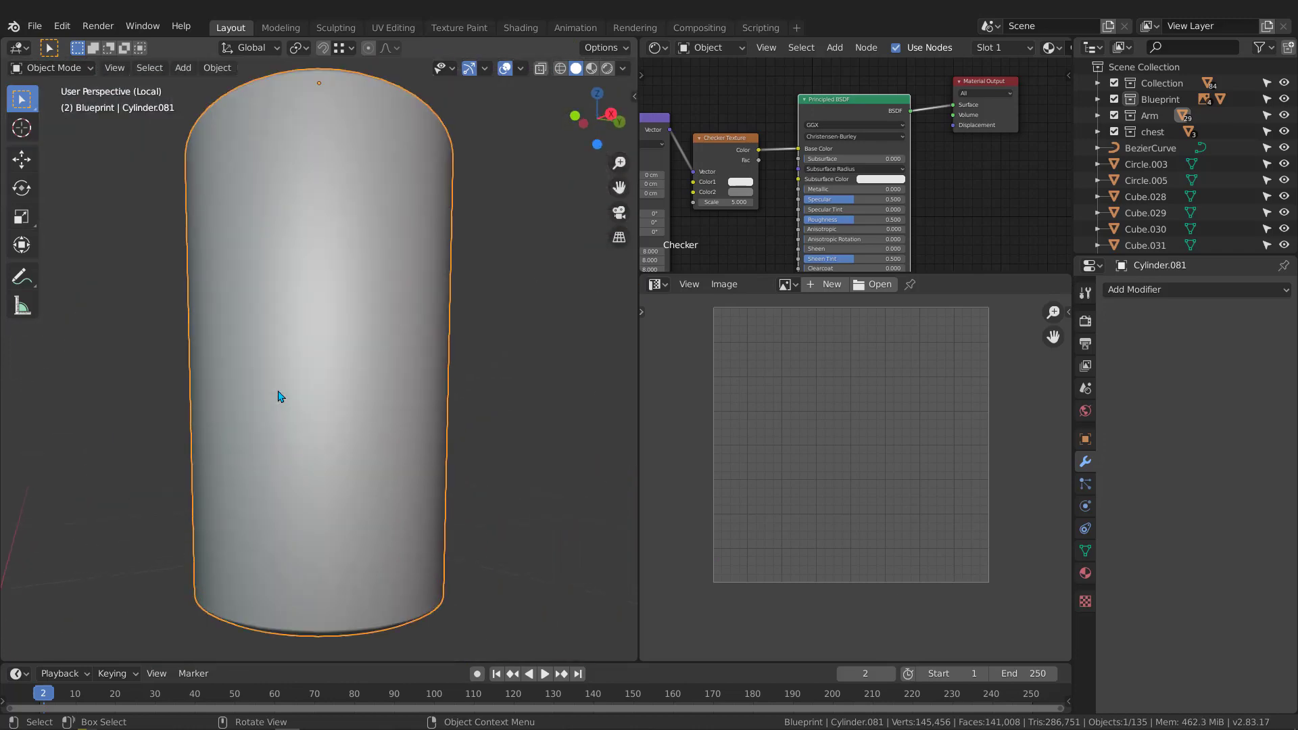
pyautogui.scroll(-3, 288, 368)
pyautogui.moveTo(290, 365); pyautogui.dragTo(269, 415, button='middle')
pyautogui.hotkey('ctrl', 'Tab')
pyautogui.scroll(2, 312, 184)
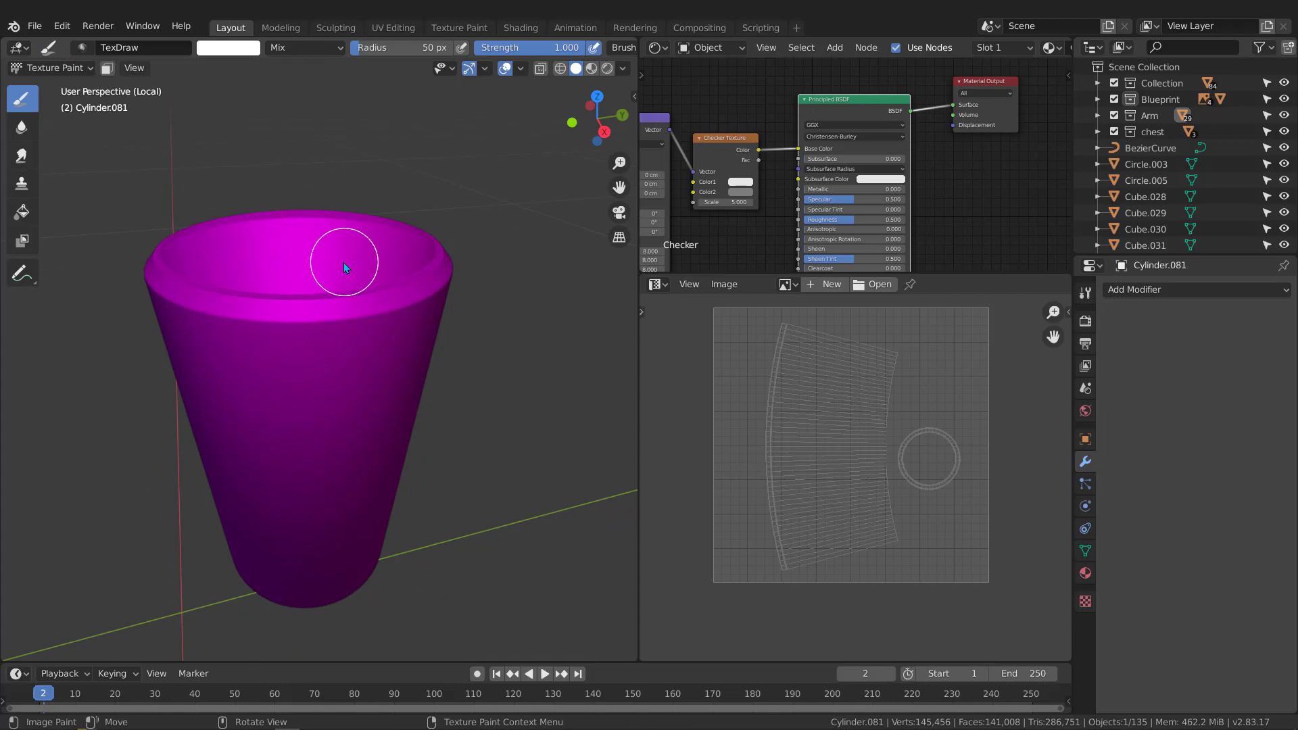
pyautogui.press('Tab')
pyautogui.press('Tab')
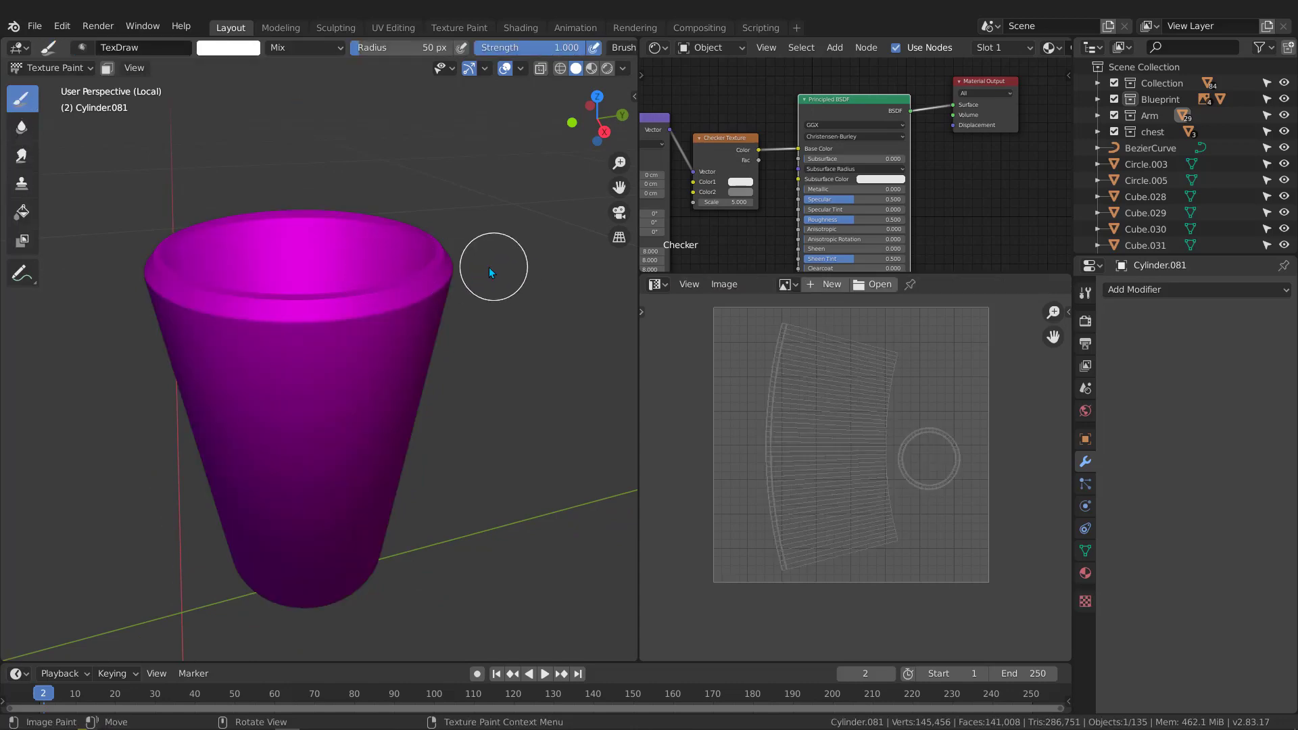
pyautogui.hotkey('ctrl', 'Tab')
# Open the lower forearm in Edit Mode, select the inner edge loop of its open top, and fill it with a face
pyautogui.scroll(3, 286, 265)
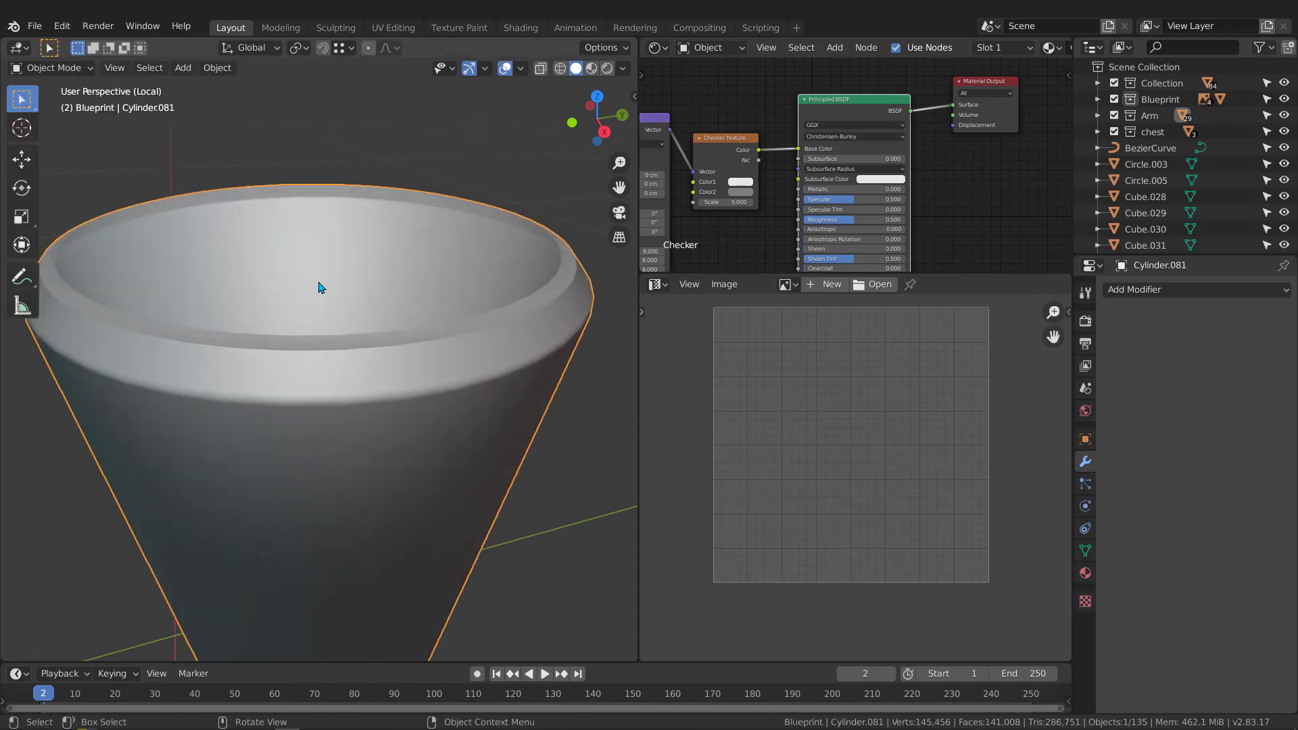
pyautogui.press('Tab')
pyautogui.press('2')
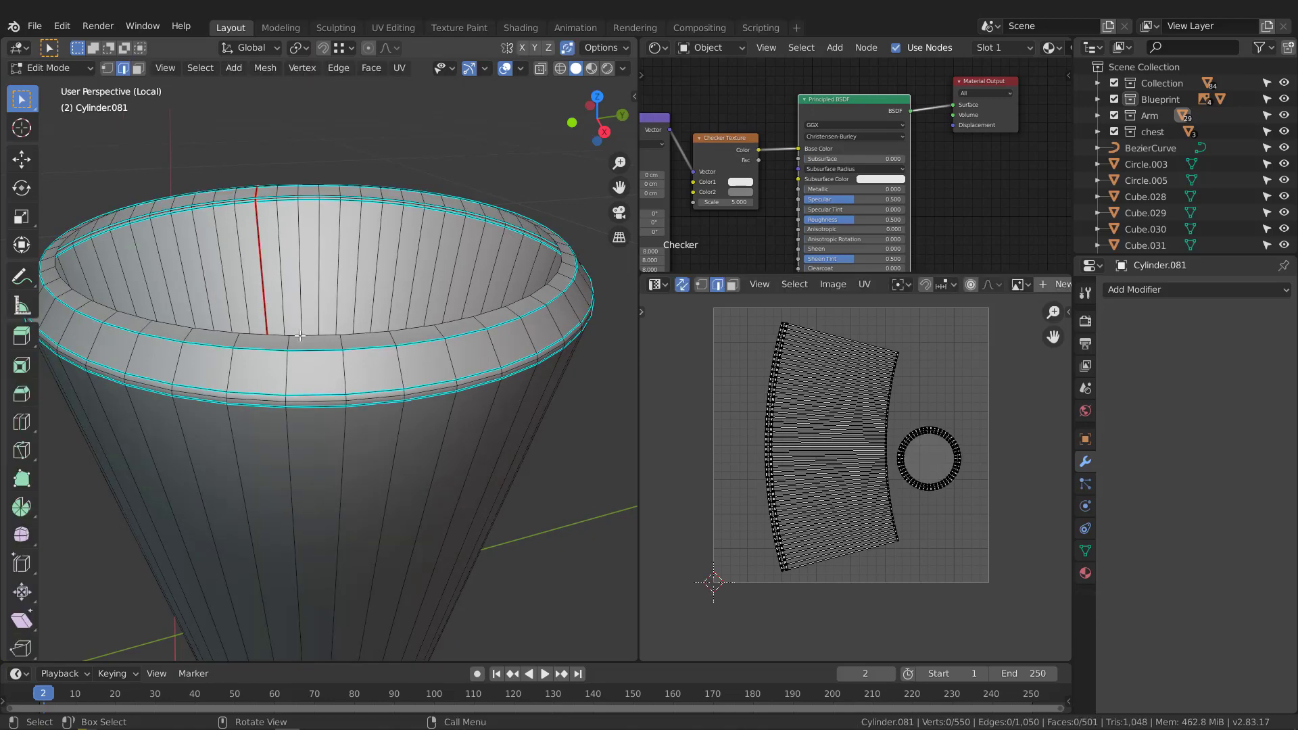
pyautogui.keyDown('alt'); pyautogui.click(305, 334); pyautogui.keyUp('alt')
pyautogui.press('f')
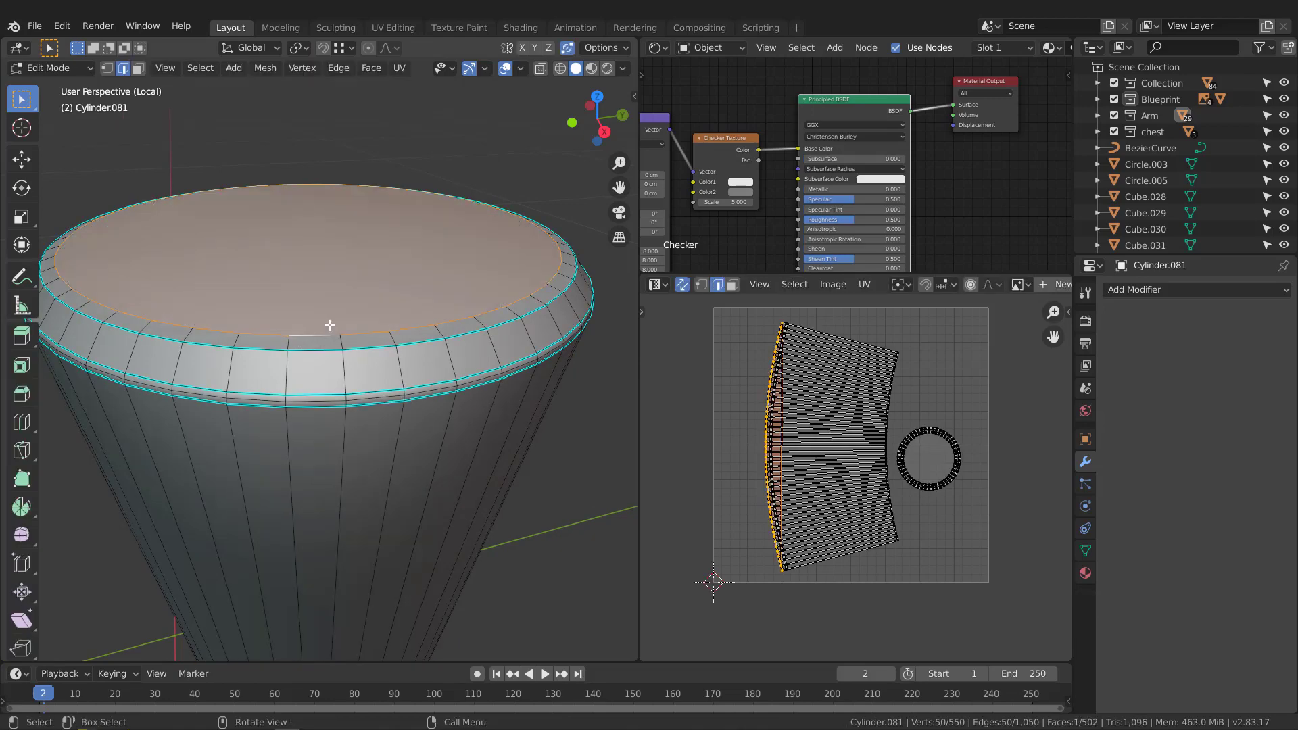
# Bevel the upper edge loop of the lower forearm's rim by 0.00913 cm with 2 segments, and return to the full scene in Object Mode
pyautogui.moveTo(319, 343); pyautogui.dragTo(413, 314, button='middle')
pyautogui.press('Tab')
pyautogui.scroll(1, 338, 339)
pyautogui.press('Tab')
pyautogui.scroll(2, 322, 333)
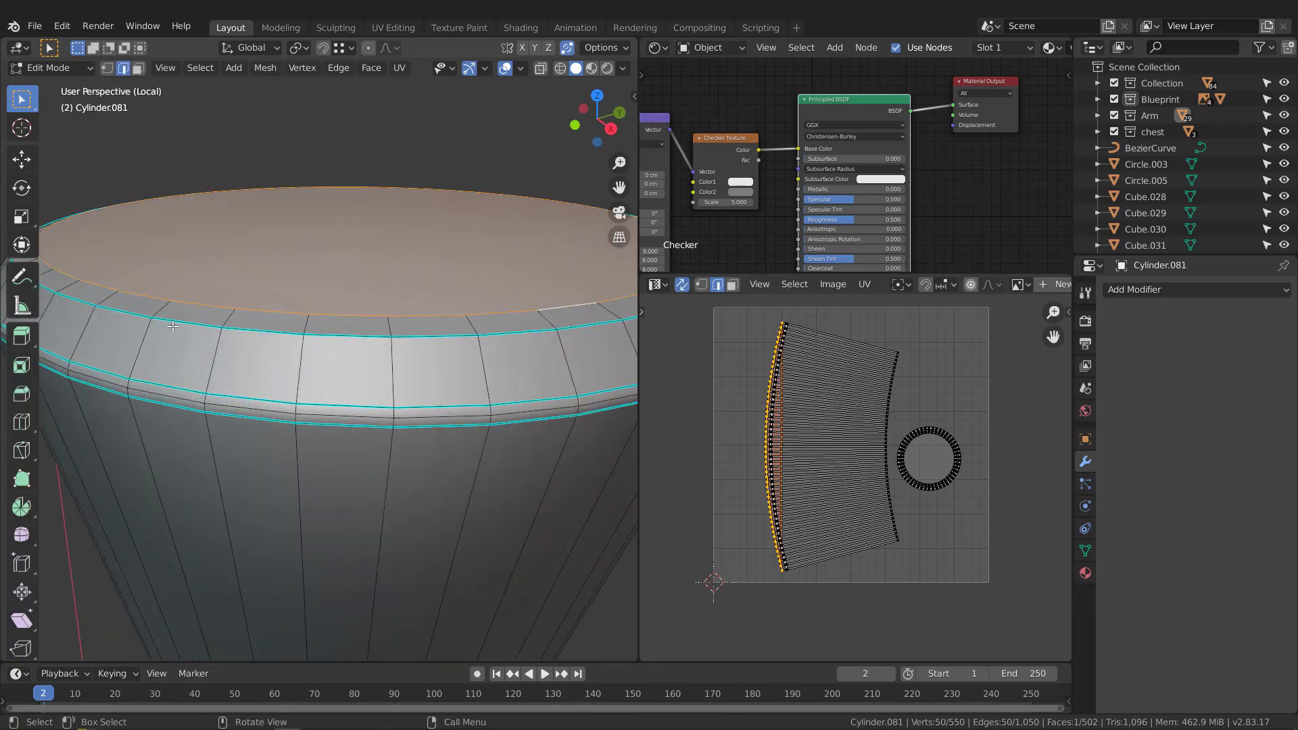
pyautogui.keyDown('alt'); pyautogui.click(172, 320); pyautogui.keyUp('alt')
pyautogui.hotkey('ctrl', 'b')
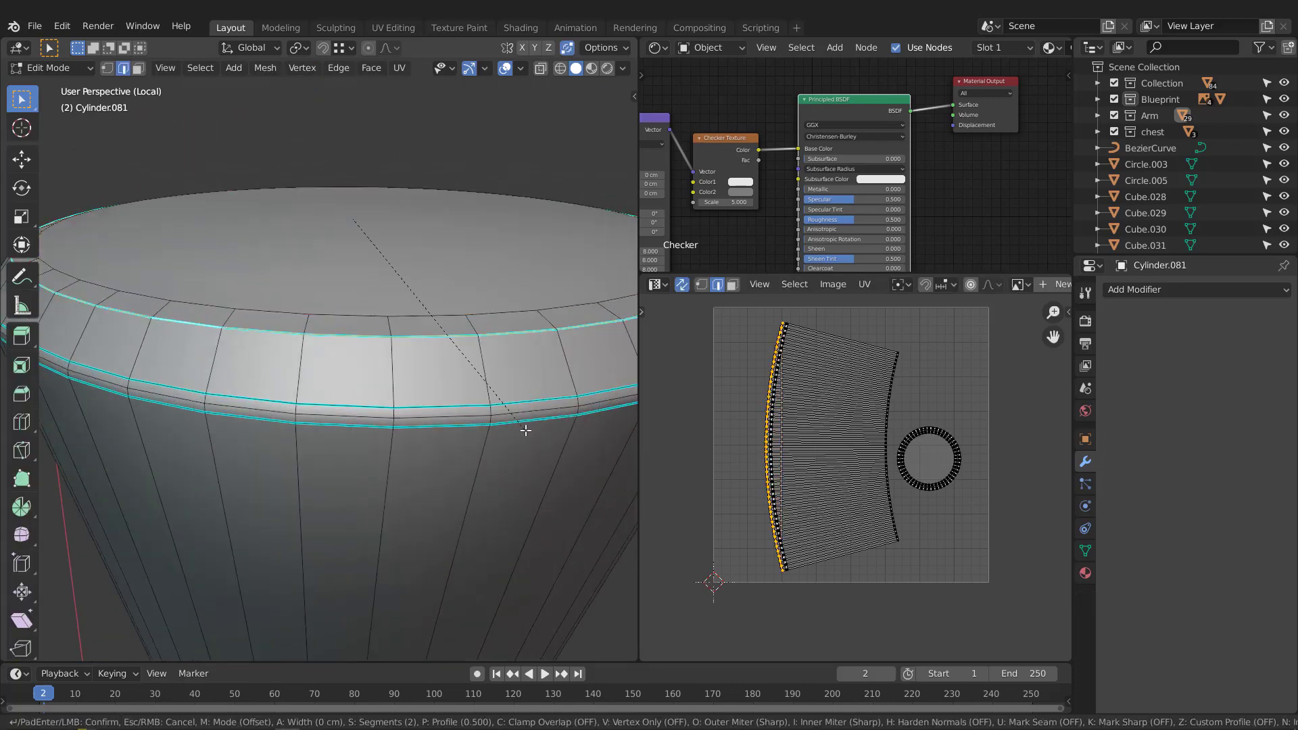
pyautogui.click(529, 435)
pyautogui.scroll(-2, 458, 403)
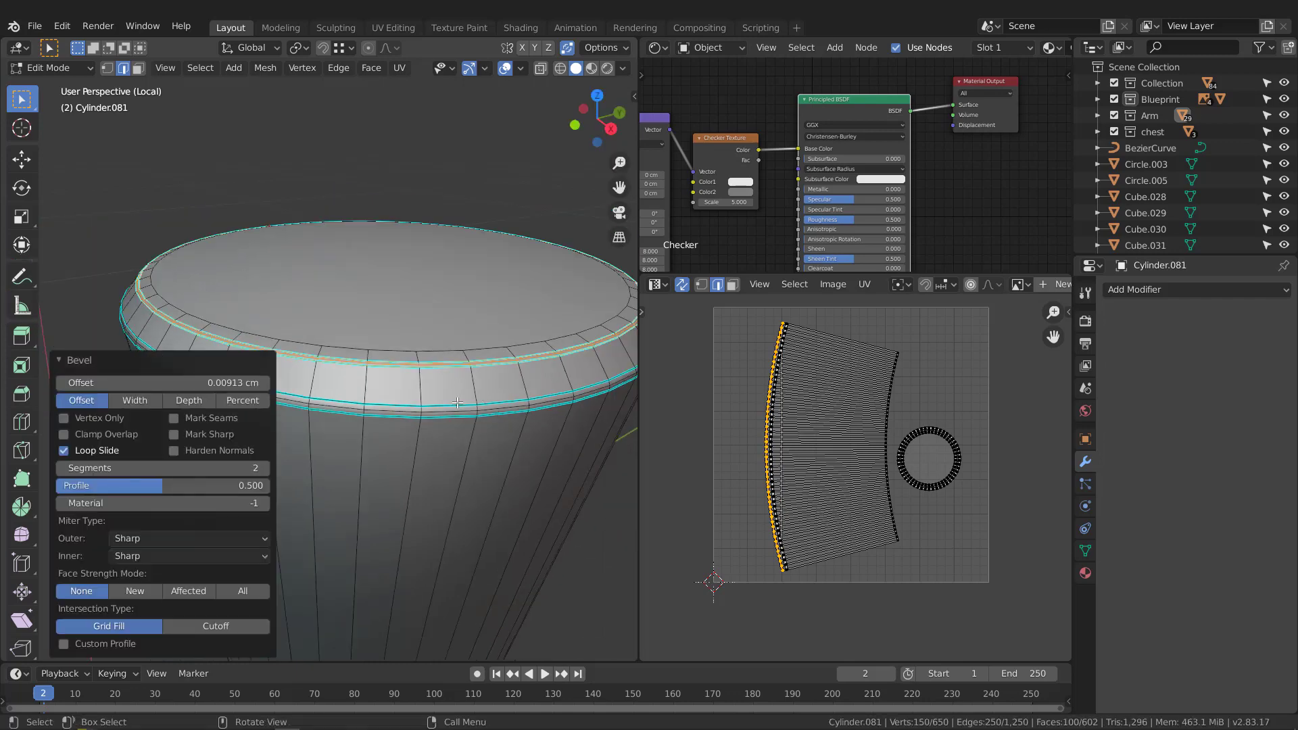
pyautogui.press('Tab')
pyautogui.press('KP_Divide')
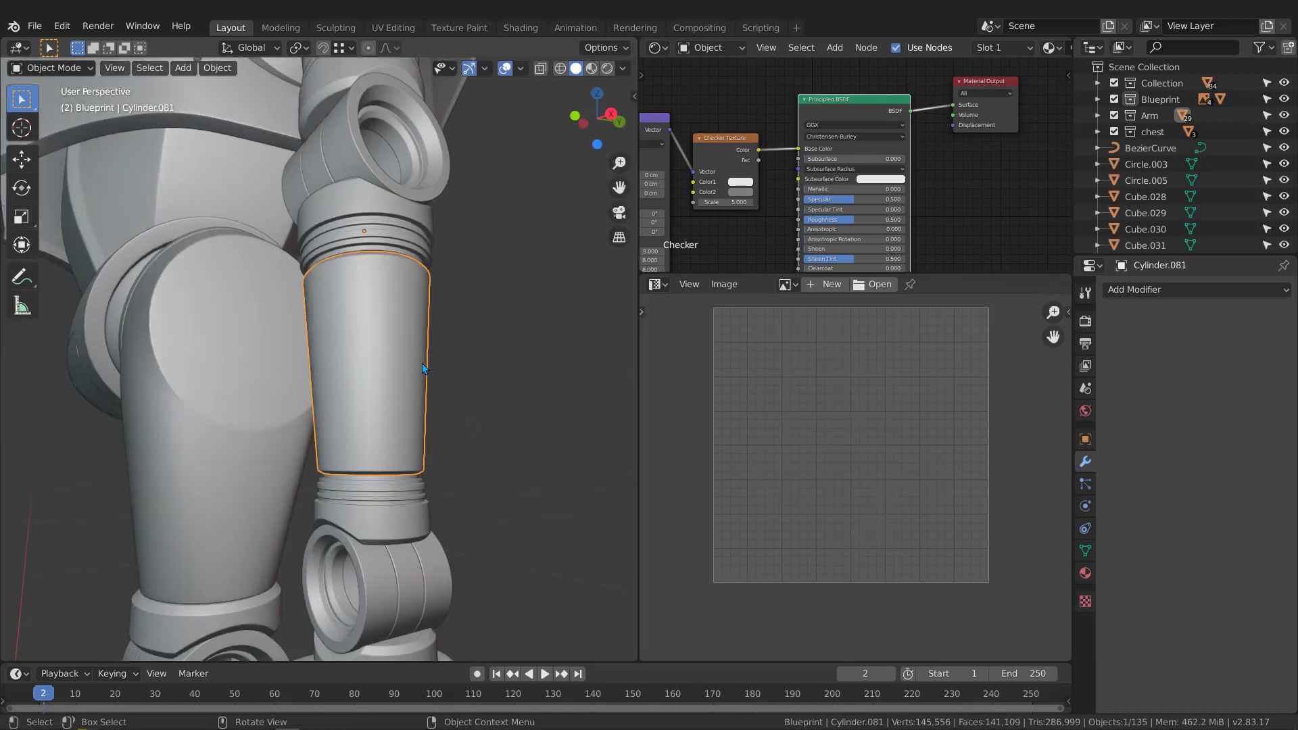
# Isolate the ribbed collar piece above the lower forearm and open it in Edit Mode, viewing its open underside
pyautogui.click(385, 238)
pyautogui.press('KP_Divide')
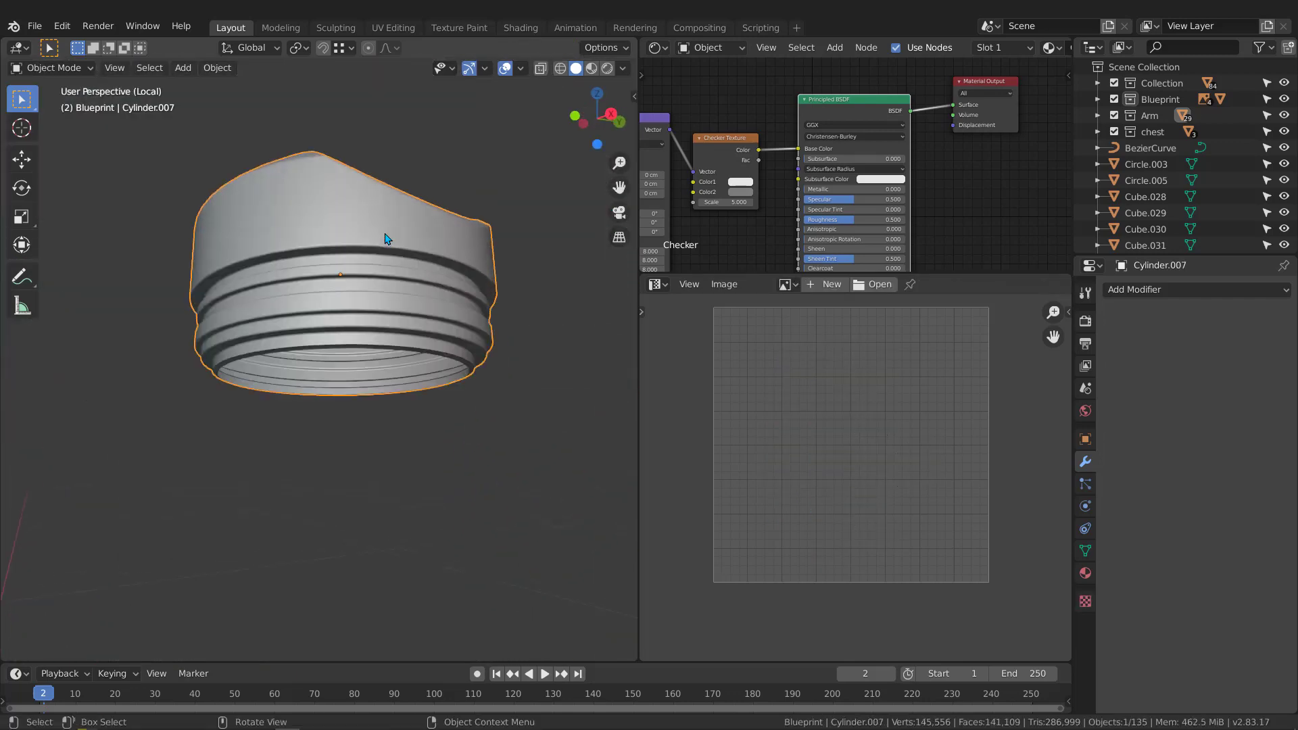
pyautogui.moveTo(446, 460); pyautogui.dragTo(449, 309, button='middle')
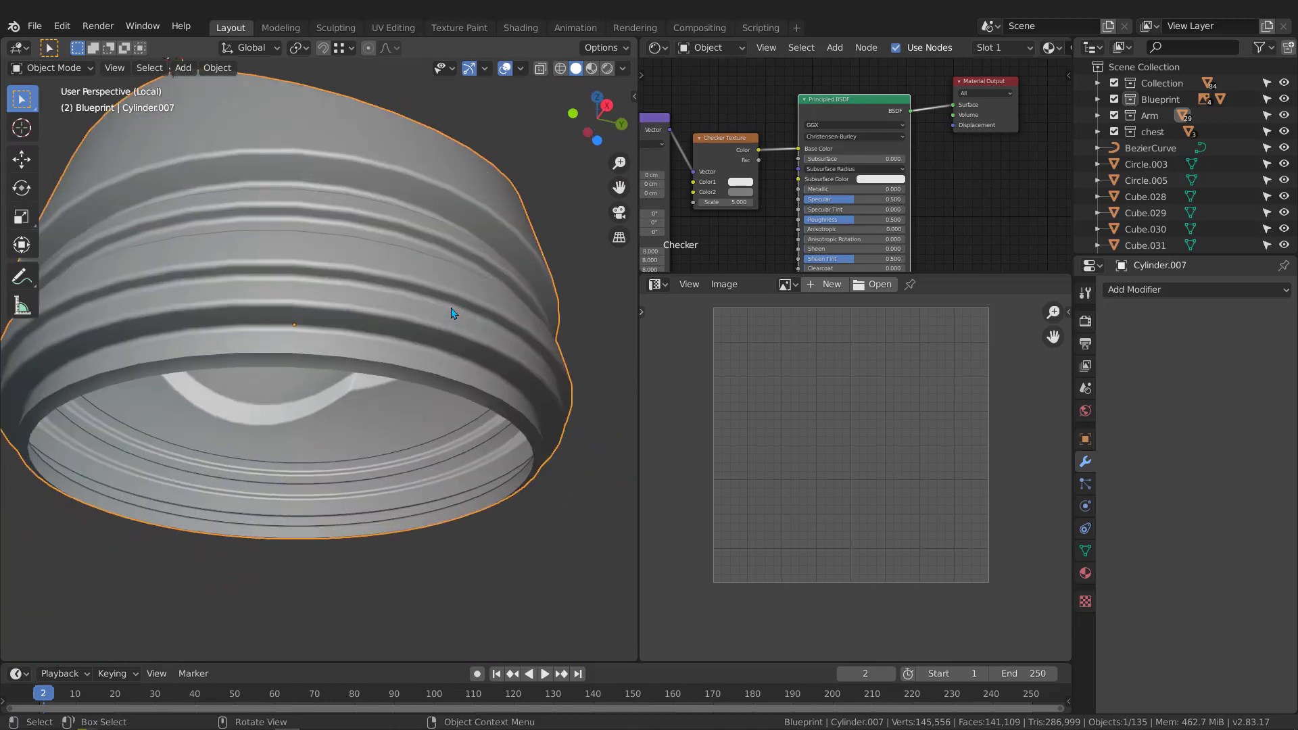
pyautogui.press('Tab')
pyautogui.scroll(2, 434, 388)
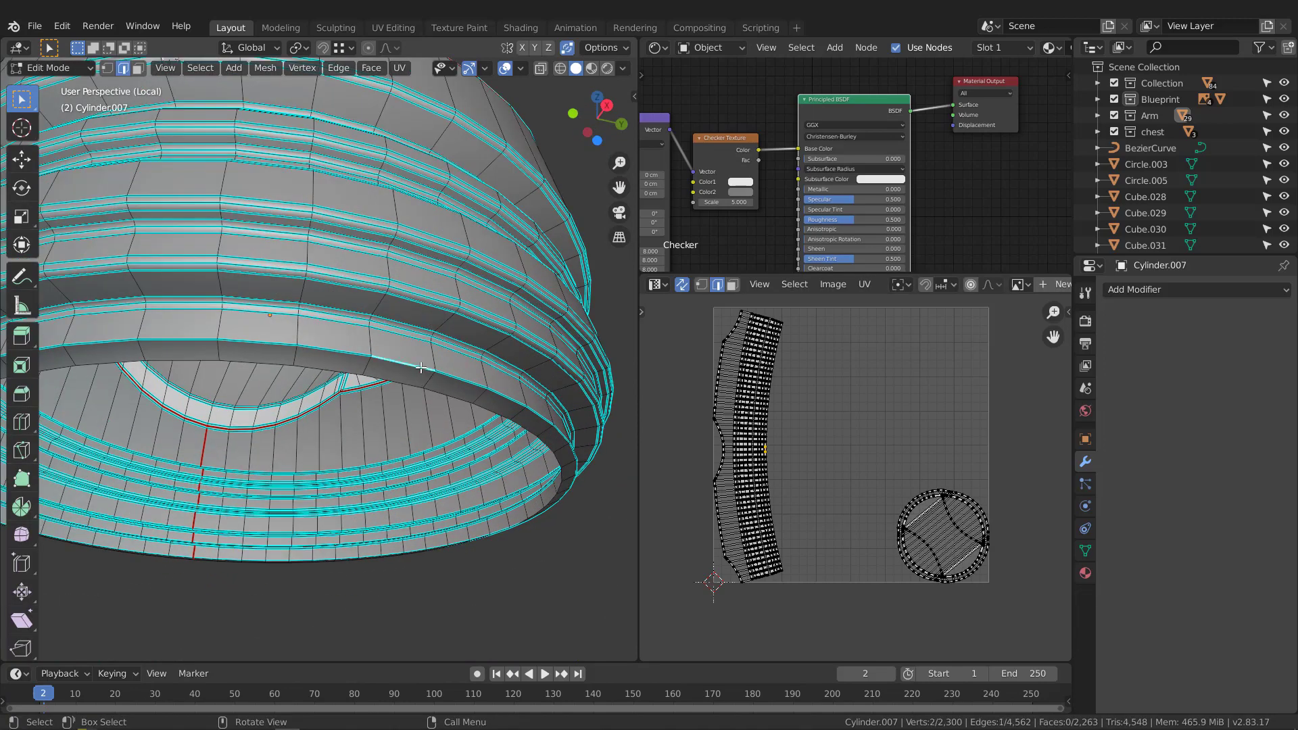
# Bevel the edge loop around the collar's open bottom by 0.0119 cm with 2 segments, and return to the full scene in Object Mode
pyautogui.keyDown('alt'); pyautogui.click(421, 367); pyautogui.keyUp('alt')
pyautogui.press('b')
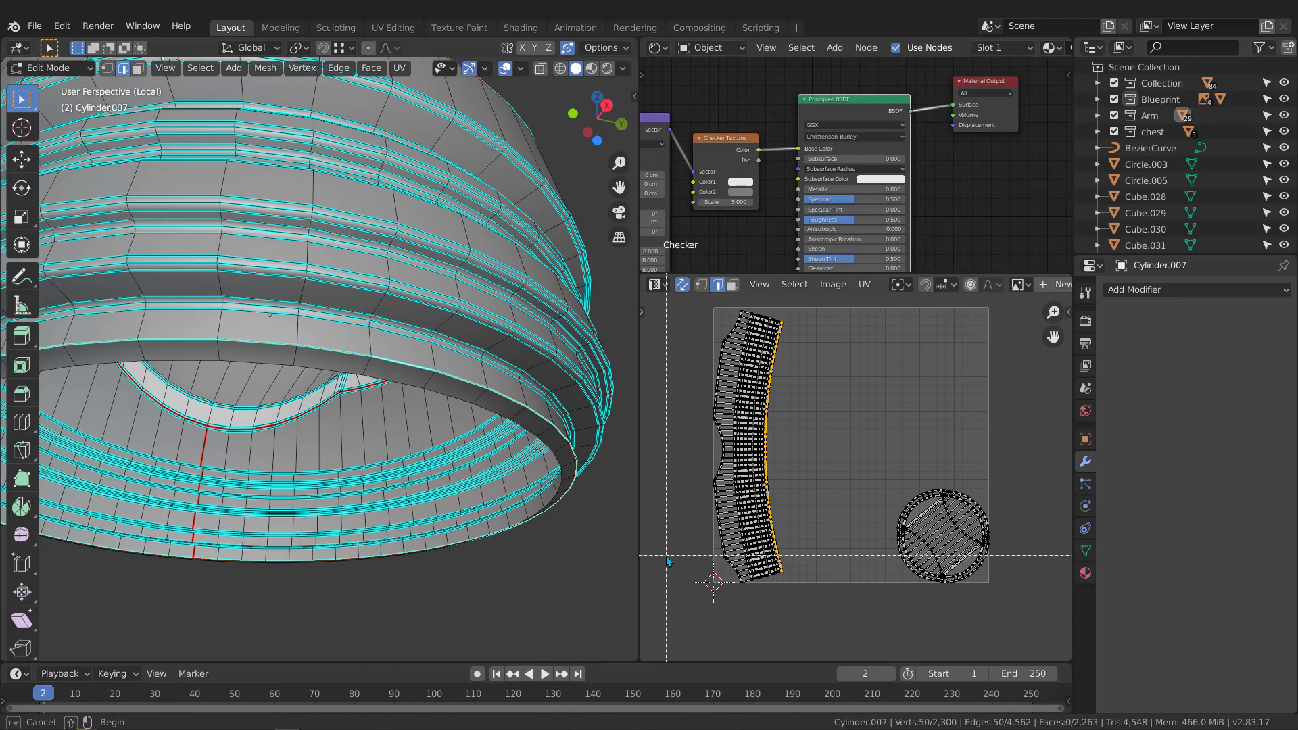
pyautogui.press('Escape')
pyautogui.hotkey('ctrl', 'b')
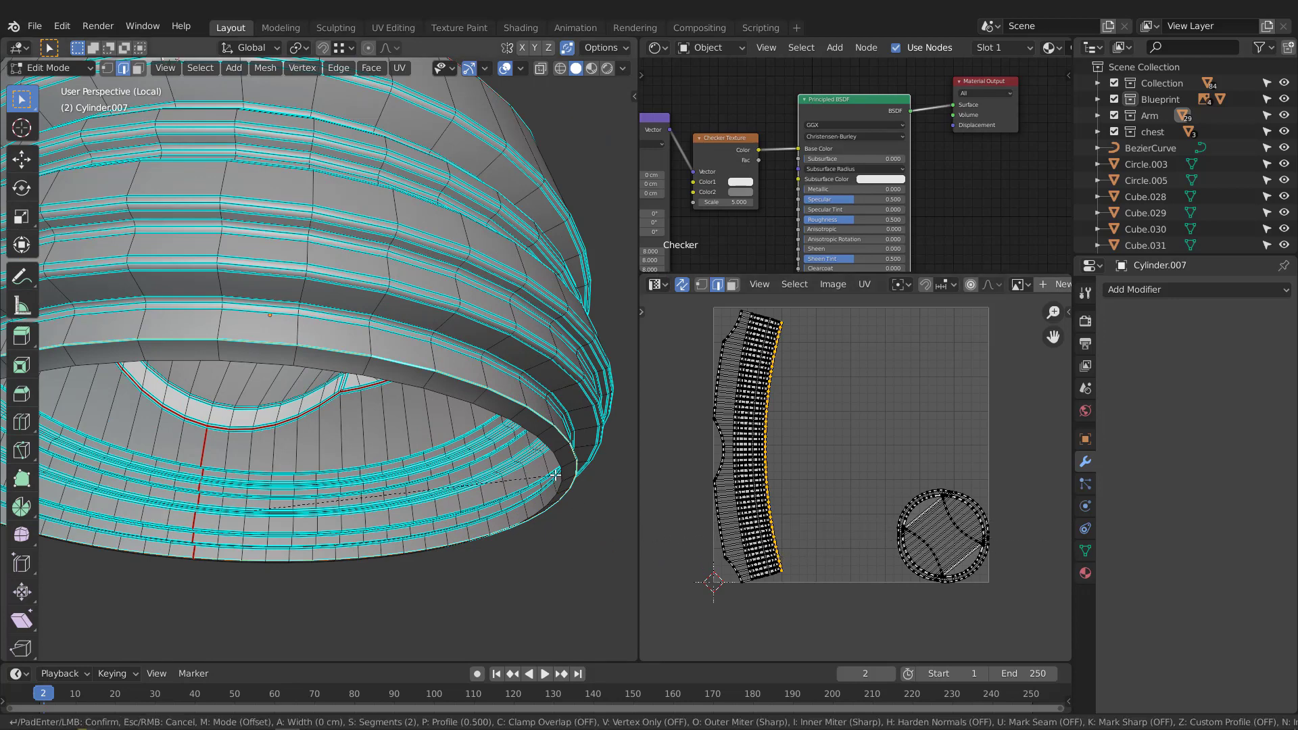
pyautogui.click(561, 480)
pyautogui.scroll(-3, 460, 356)
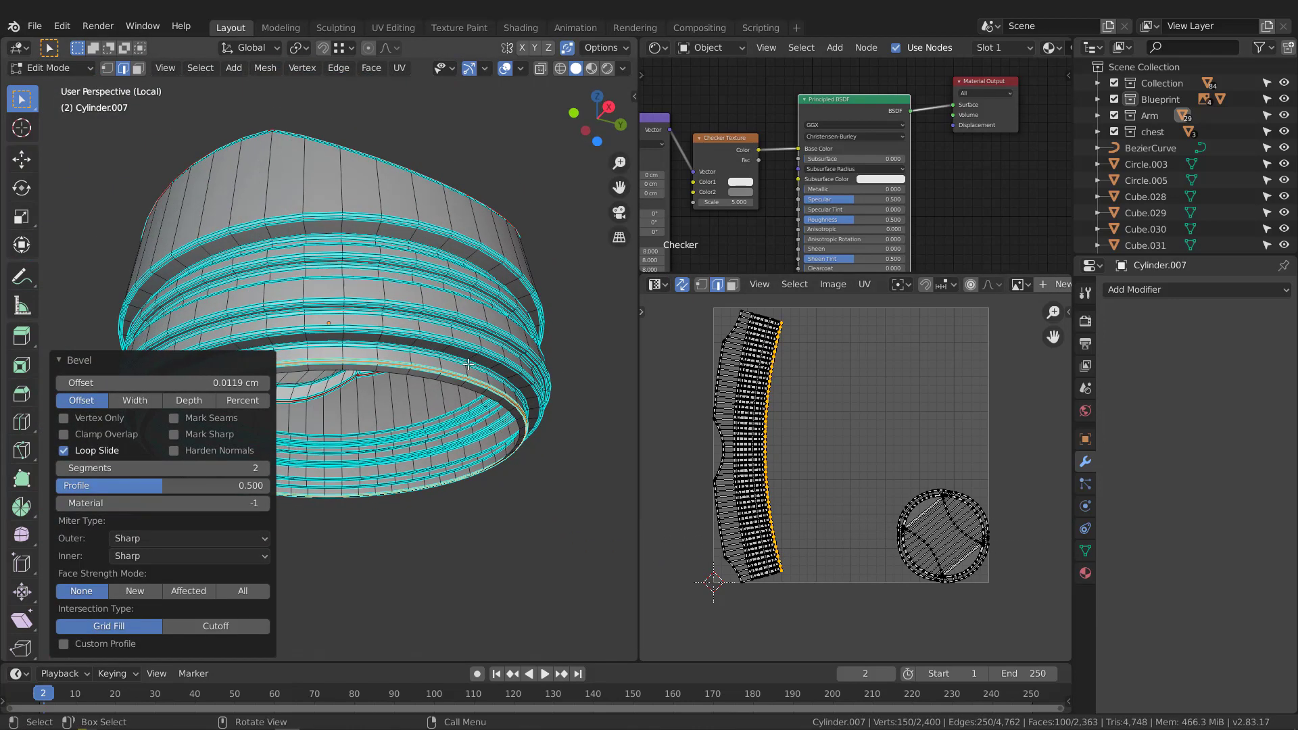
pyautogui.press('Tab')
pyautogui.press('KP_Divide')
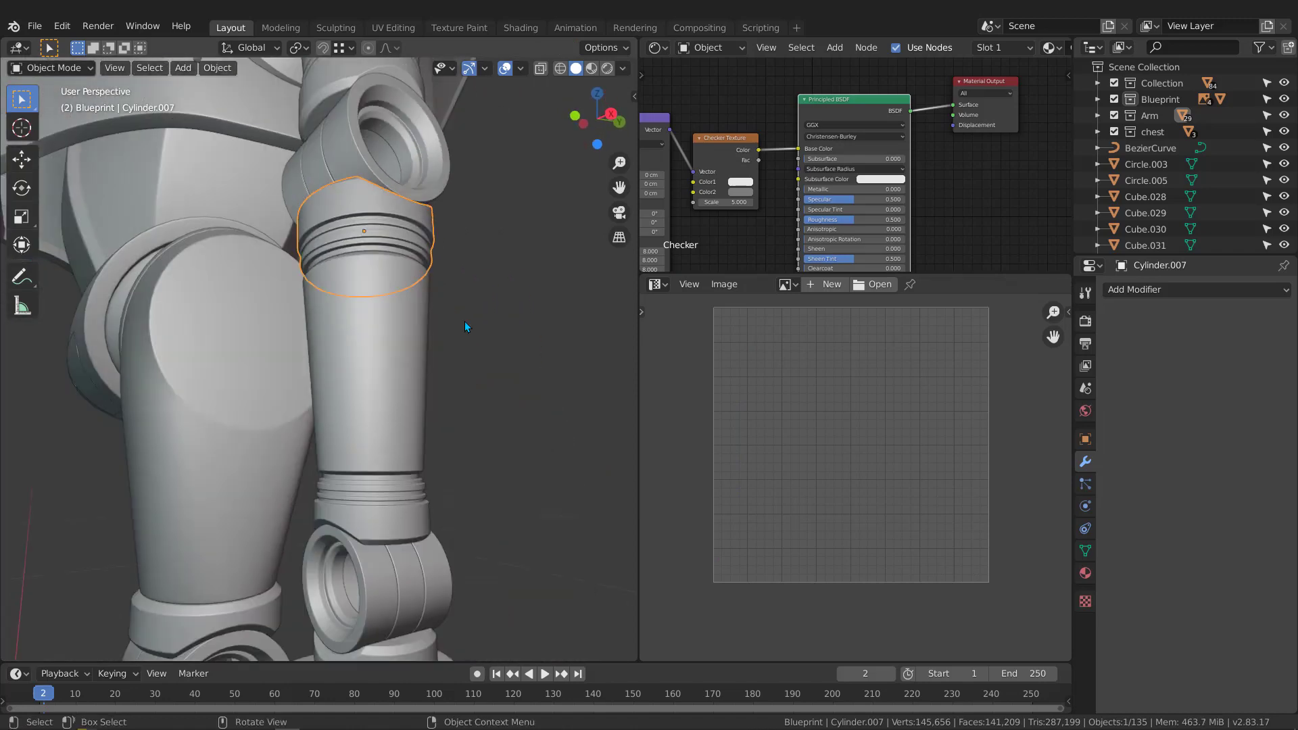
# Open the lower forearm in Edit Mode and unwrap its whole mesh with the Conformal method and a 0.001 margin
pyautogui.moveTo(464, 322); pyautogui.dragTo(374, 325, button='middle')
pyautogui.click(377, 345)
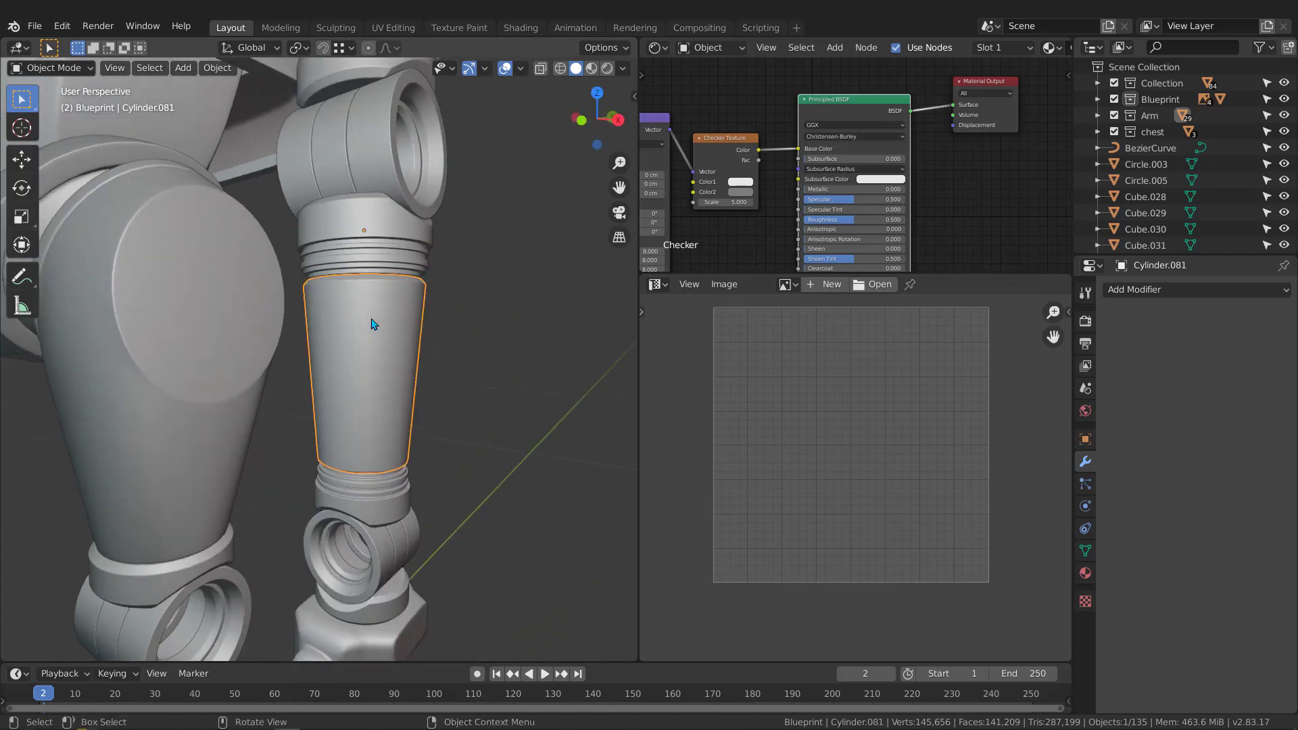
pyautogui.press('Tab')
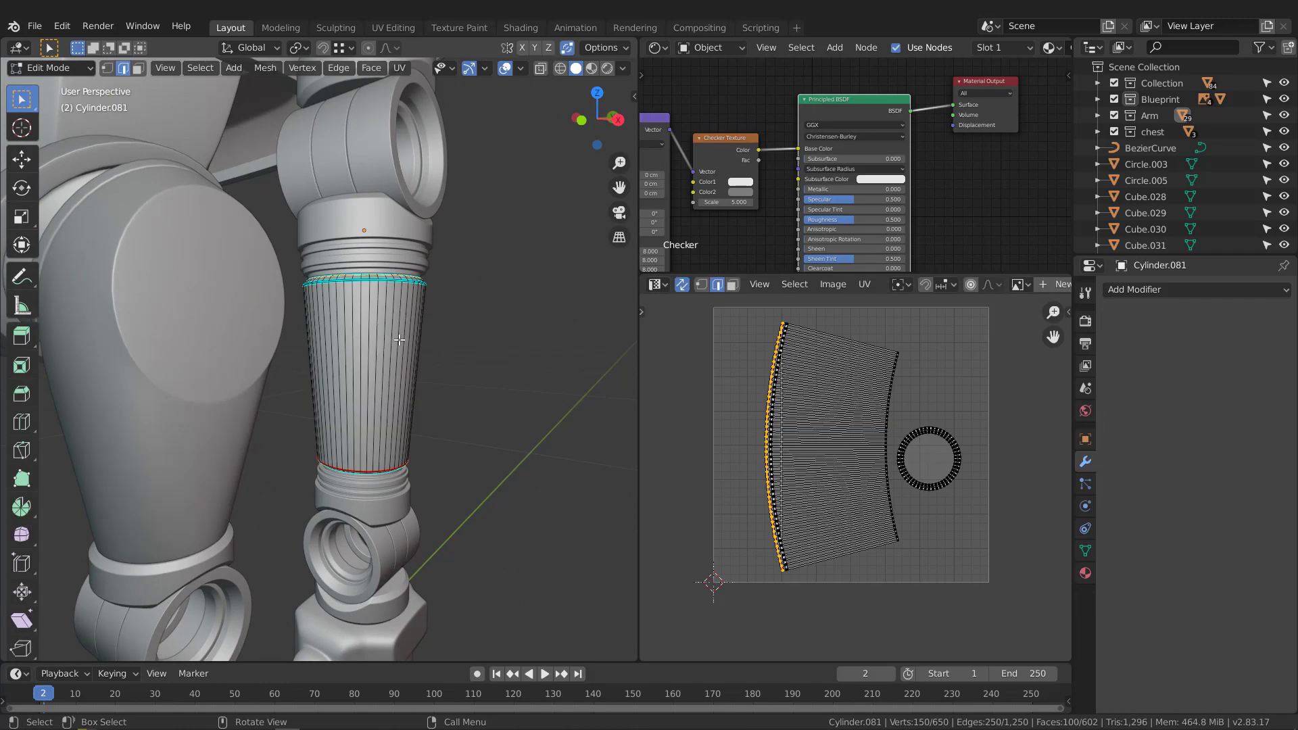
pyautogui.press('a')
pyautogui.moveTo(837, 433); pyautogui.dragTo(856, 451, button='middle')
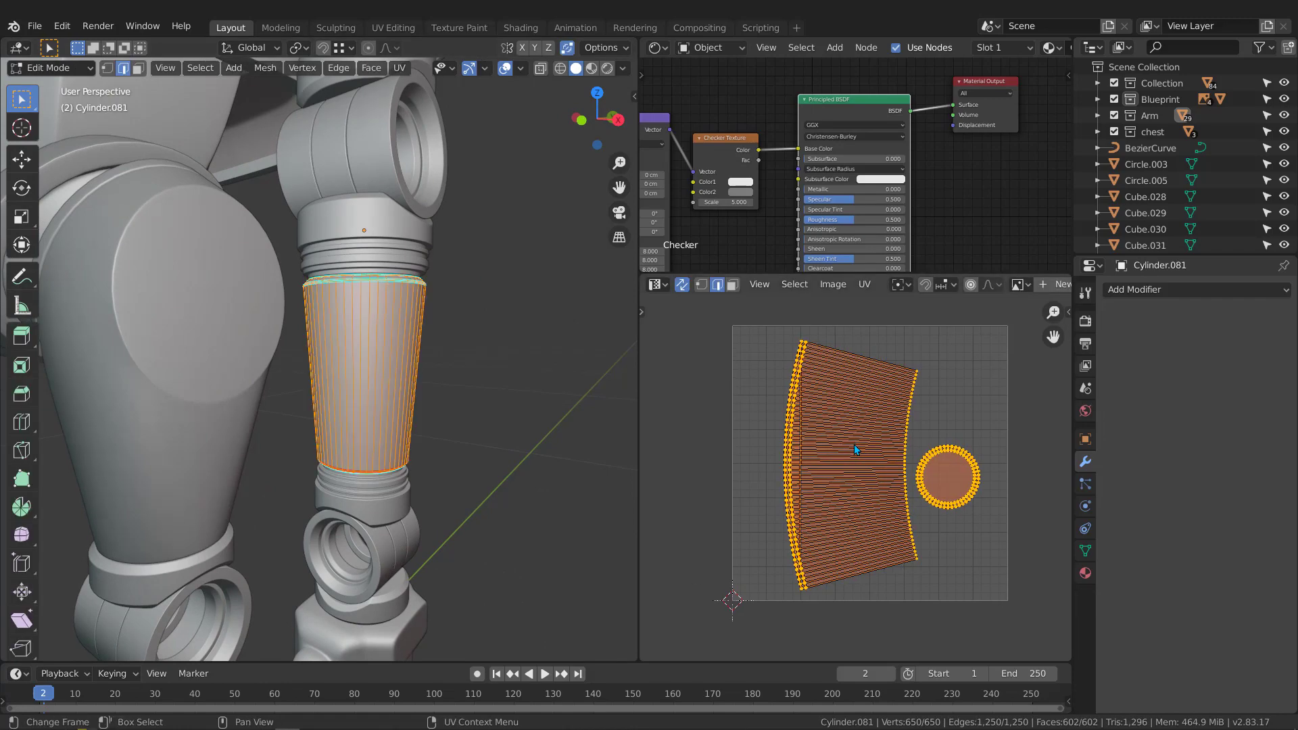
pyautogui.press('u')
pyautogui.click(854, 447)
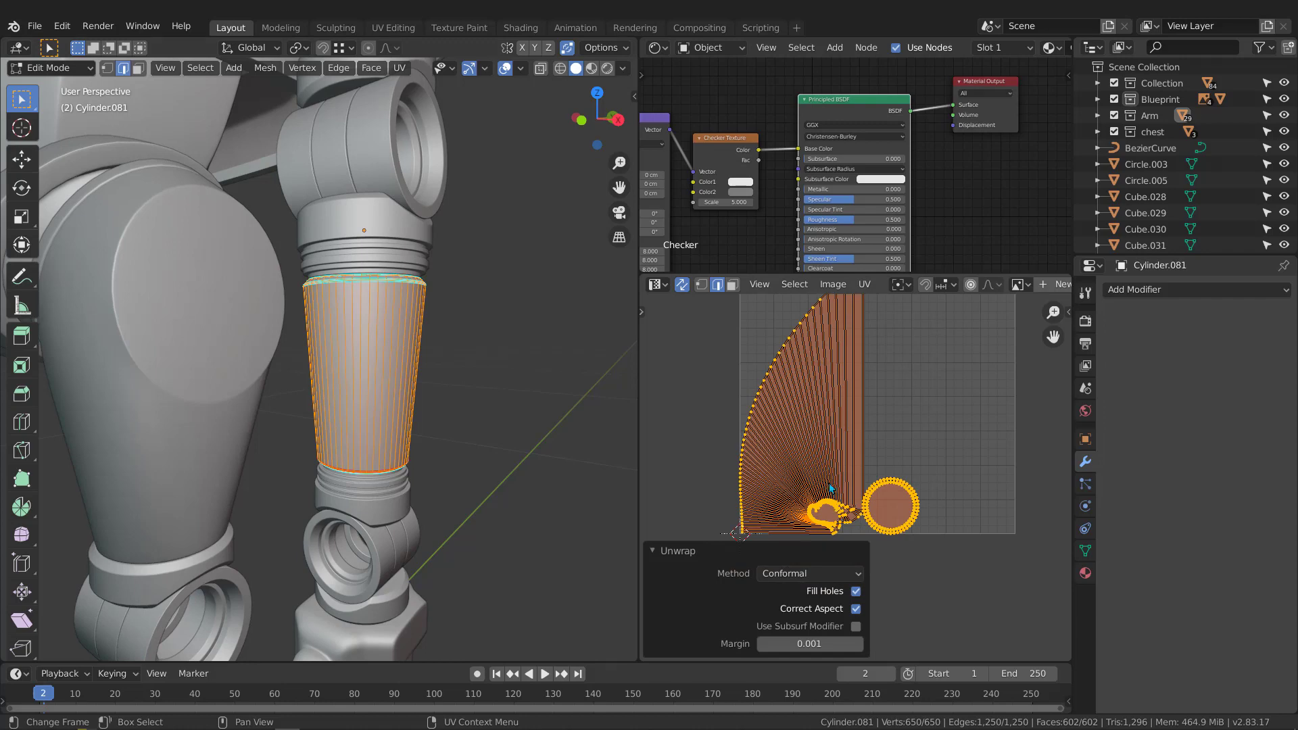
pyautogui.scroll(3, 846, 477)
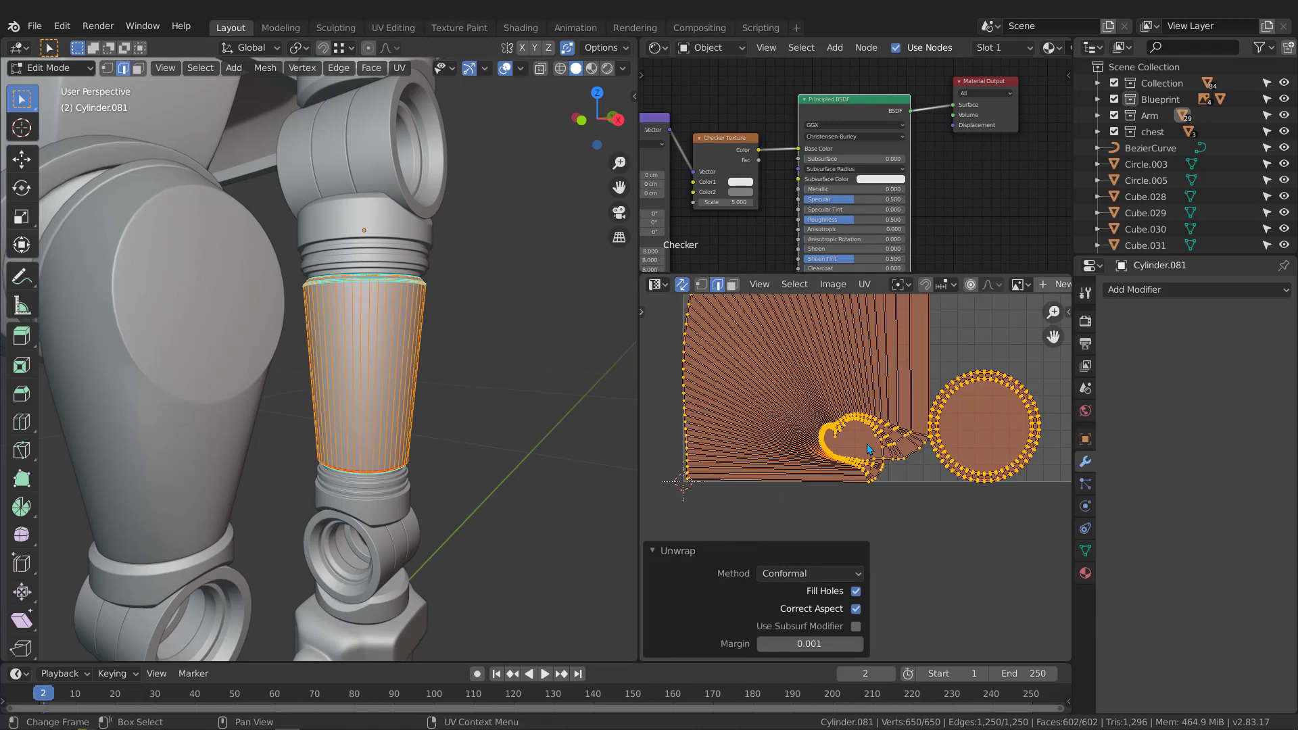
pyautogui.scroll(5, 365, 299)
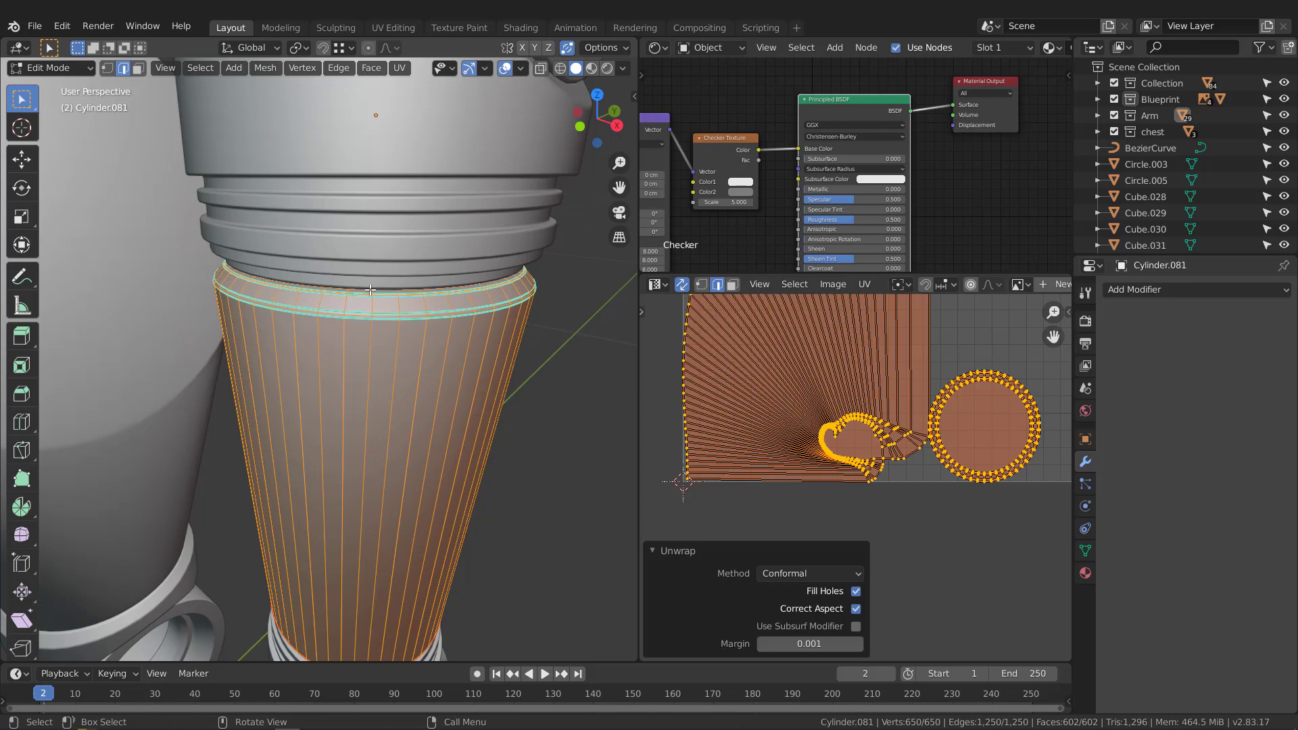
# Isolate the lower forearm and delete the large flat cap face closing its upper end
pyautogui.press('KP_Divide')
pyautogui.scroll(2, 371, 290)
pyautogui.moveTo(352, 250); pyautogui.dragTo(327, 367, button='middle')
pyautogui.hotkey('alt', 'a')
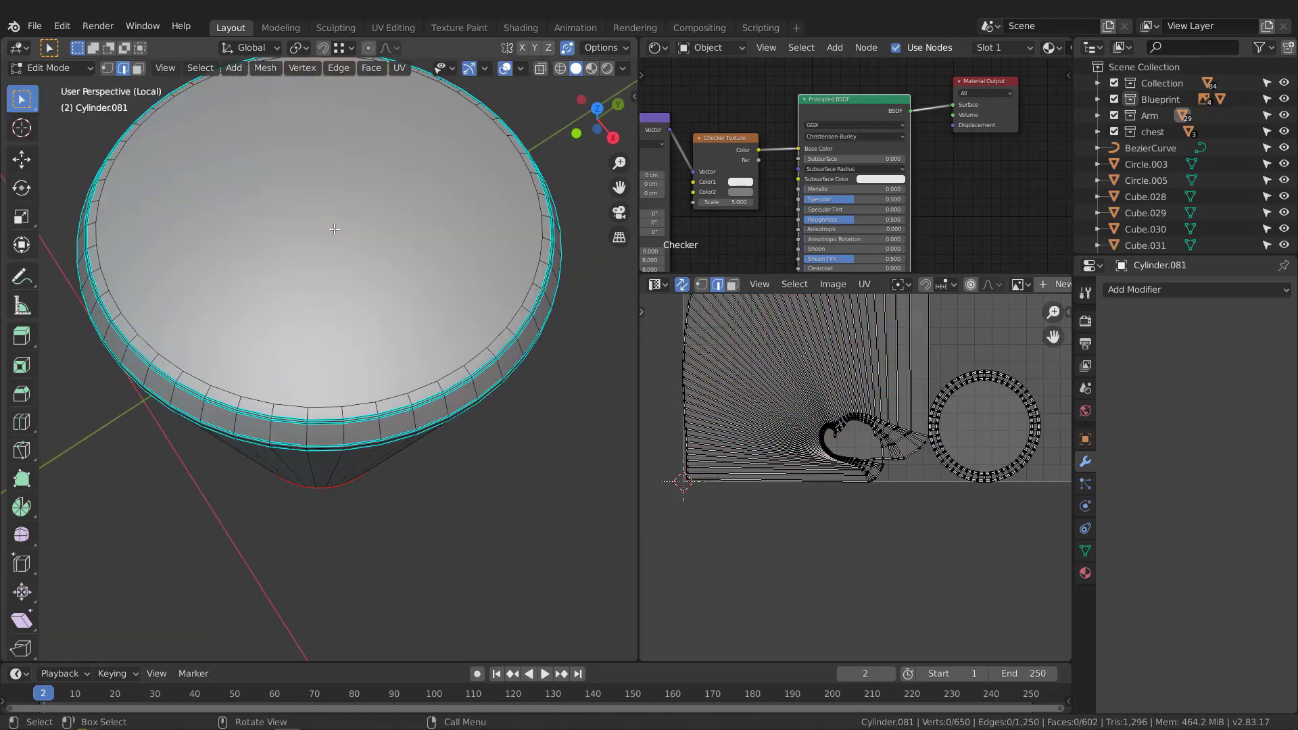
pyautogui.moveTo(334, 229); pyautogui.dragTo(363, 298, button='middle')
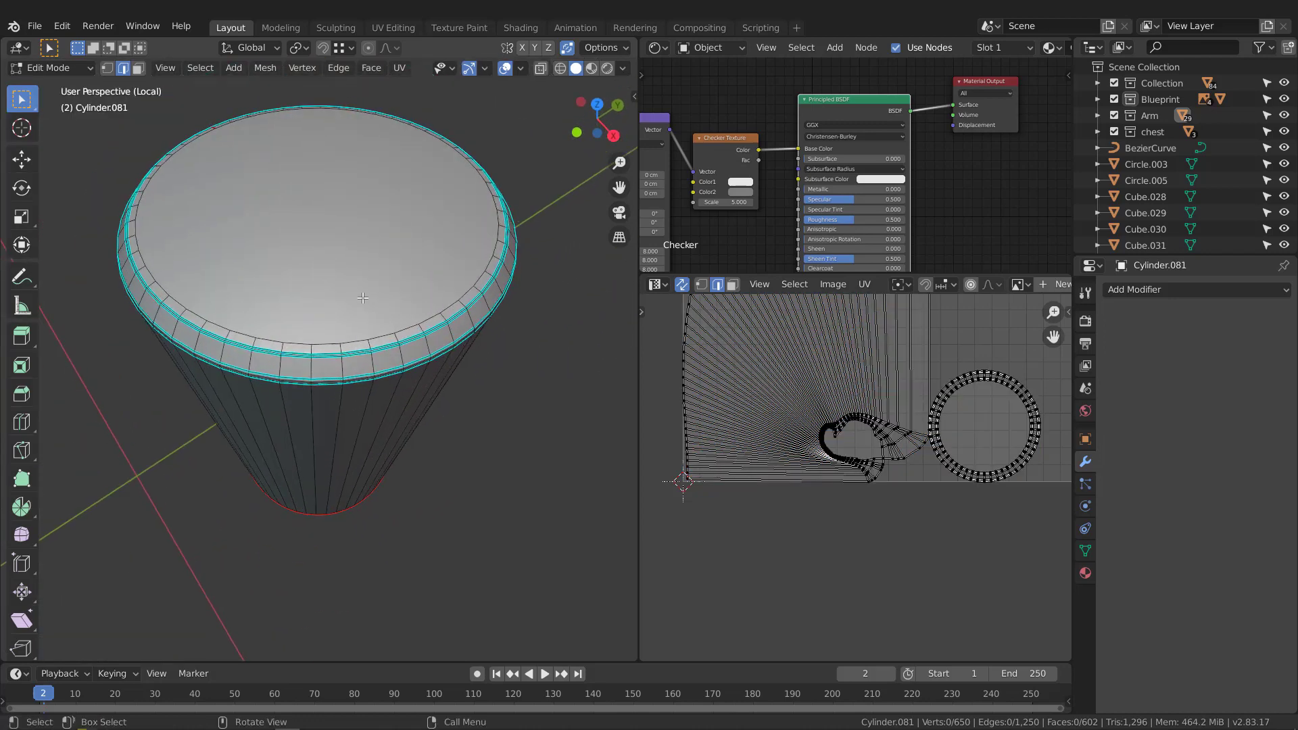
pyautogui.press('3')
pyautogui.click(358, 287)
pyautogui.press('x')
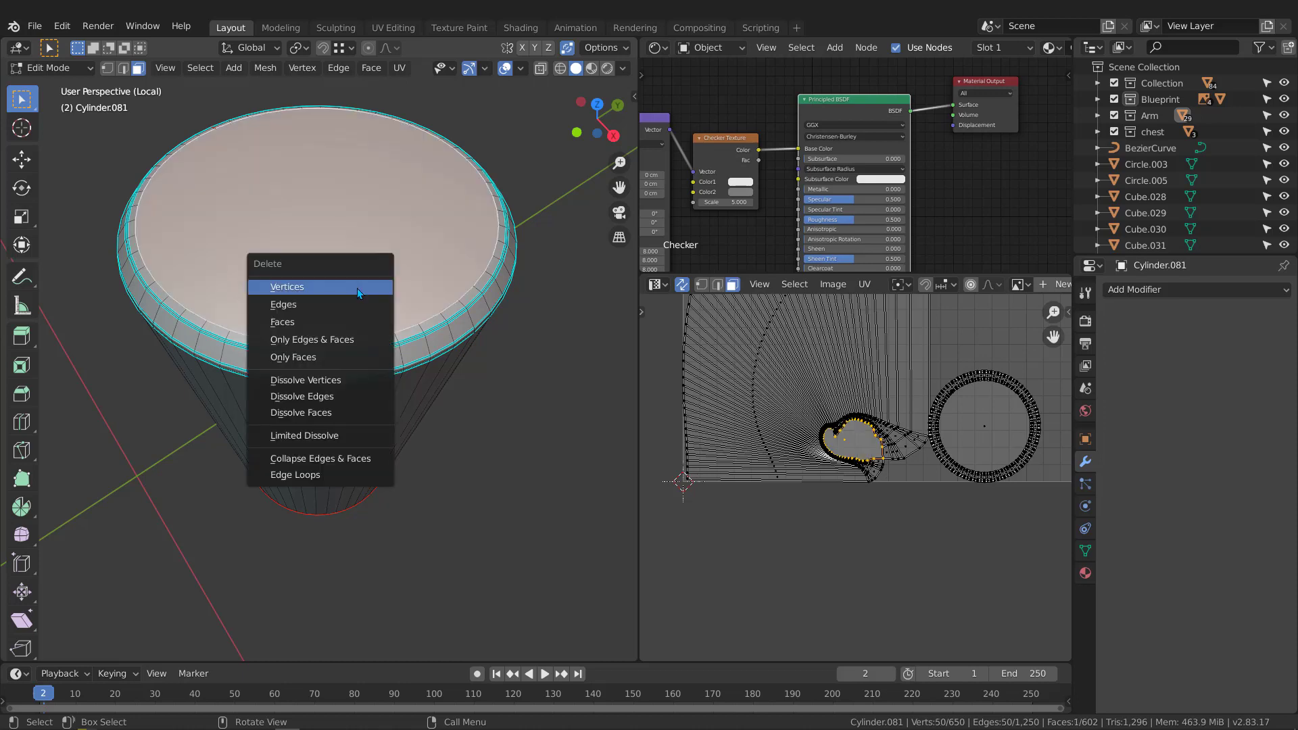
pyautogui.press('Escape')
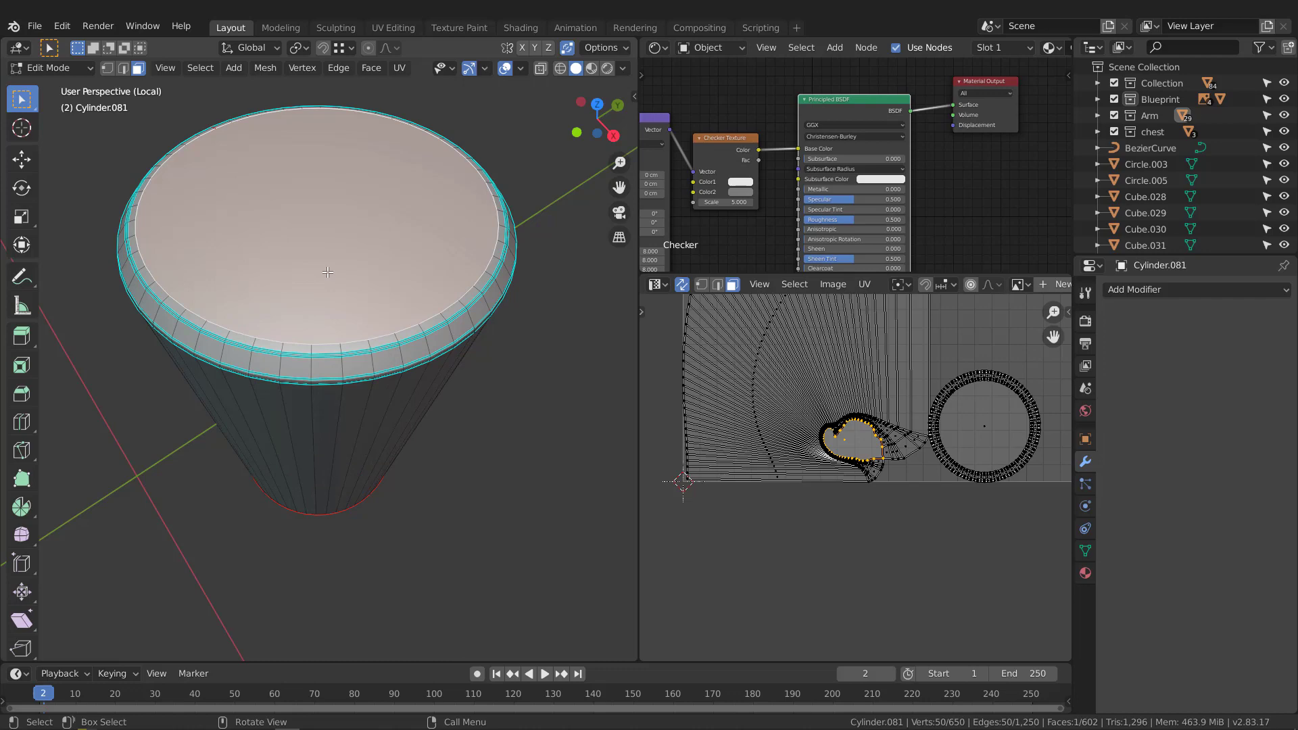
pyautogui.press('x')
pyautogui.press('f')
pyautogui.moveTo(329, 278); pyautogui.dragTo(421, 224, button='middle')
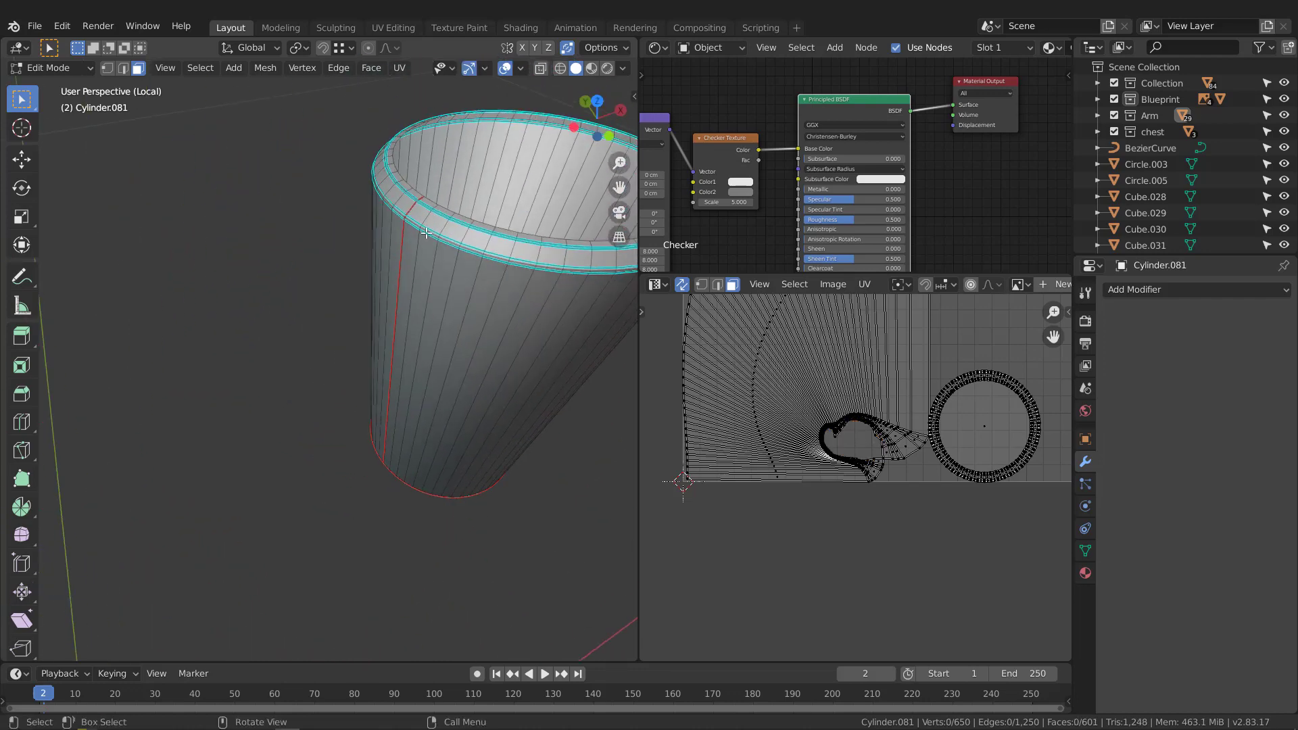
# Unwrap the whole lower forearm mesh again with the Conformal method and a 0.001 margin, and return to the full scene in Object Mode
pyautogui.press('a')
pyautogui.moveTo(853, 396); pyautogui.dragTo(865, 426, button='middle')
pyautogui.press('u')
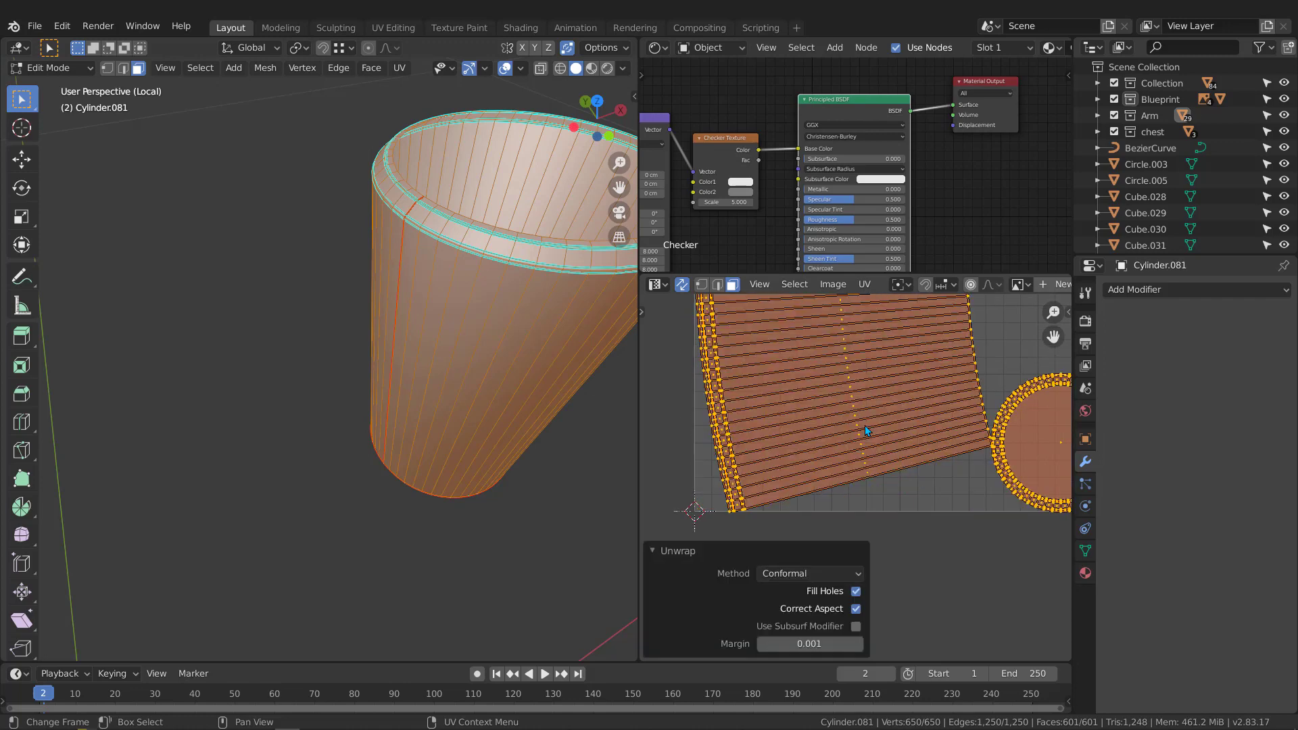
pyautogui.scroll(-3, 865, 425)
pyautogui.moveTo(507, 353); pyautogui.dragTo(501, 353, button='middle')
pyautogui.scroll(-3, 393, 318)
pyautogui.moveTo(393, 318); pyautogui.dragTo(398, 296, button='middle')
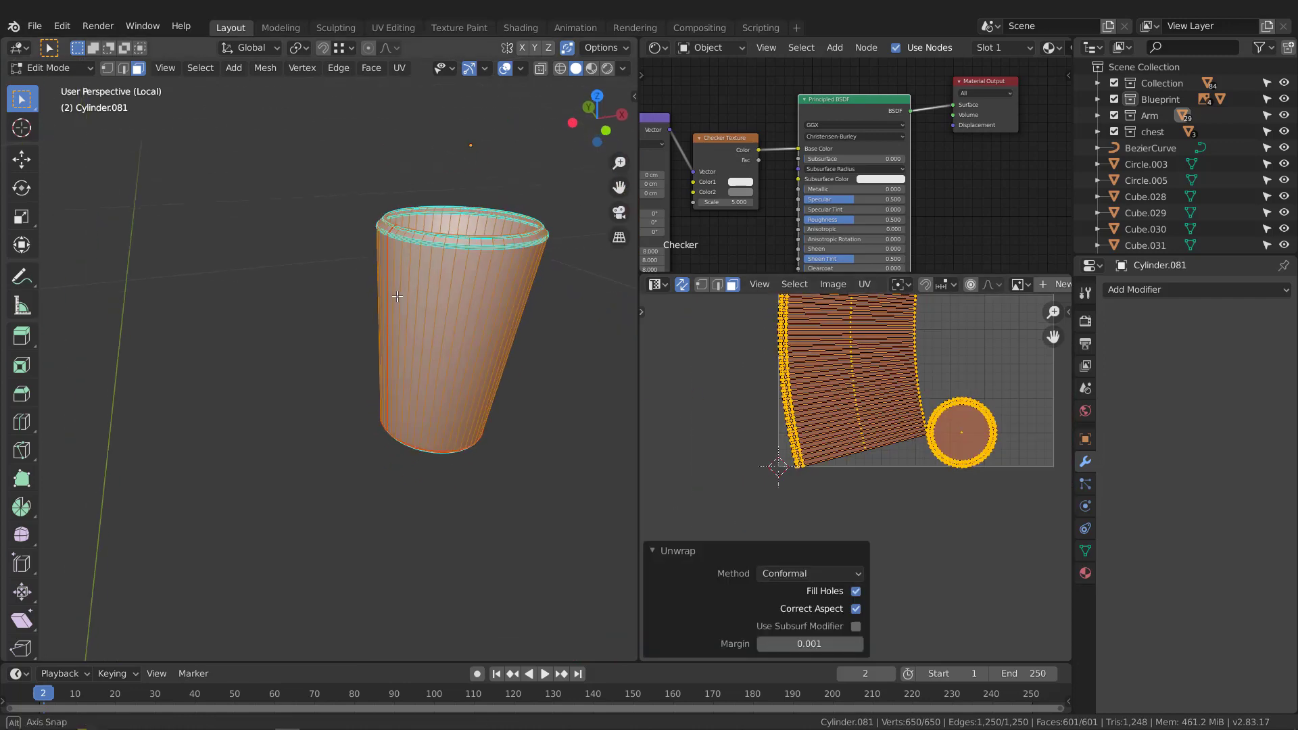
pyautogui.press('Tab')
pyautogui.press('KP_Divide')
pyautogui.scroll(-2, 416, 277)
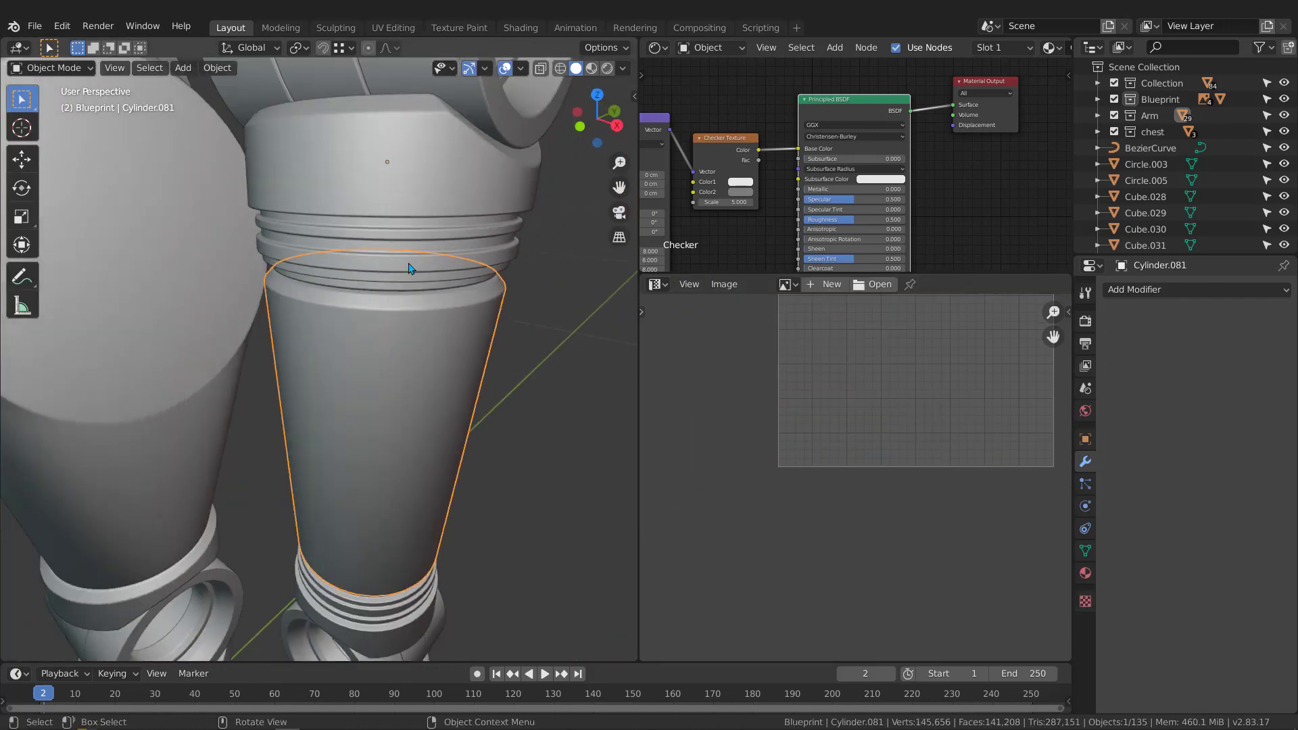
# Select the ribbed collar and check the forearm joint in Material Preview shading, returning to Solid shading
pyautogui.click(408, 252)
pyautogui.press('z')
pyautogui.click(448, 311)
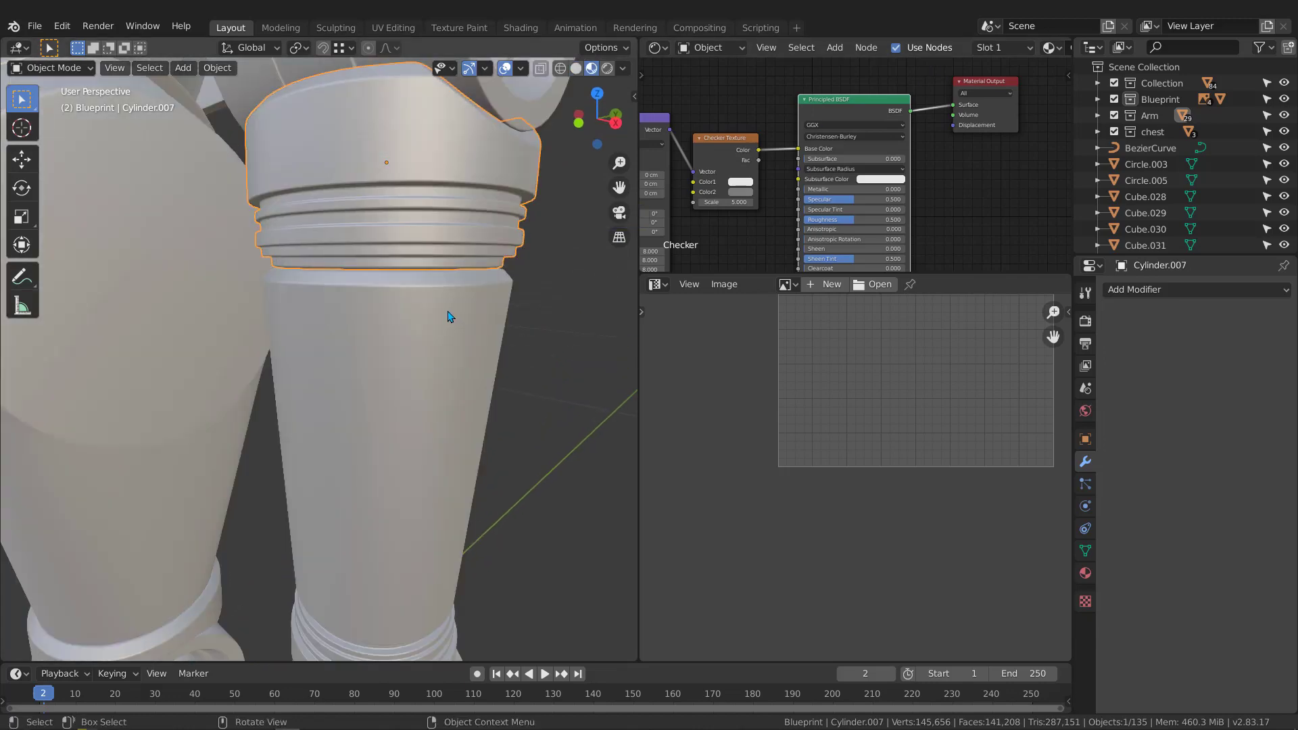
pyautogui.moveTo(447, 310)
pyautogui.mouseDown(button='middle')
pyautogui.moveTo(416, 267)
pyautogui.moveTo(490, 296)
pyautogui.moveTo(386, 324)
pyautogui.moveTo(457, 331)
pyautogui.moveTo(472, 346)
pyautogui.mouseUp(button='middle')
pyautogui.press('z')
pyautogui.click(452, 307)
# Select all parts of the robot's arm from shoulder to hand and open them together in Edit Mode
pyautogui.scroll(-2, 386, 324)
pyautogui.scroll(-4, 386, 324)
pyautogui.scroll(-3, 405, 318)
pyautogui.scroll(-2, 472, 346)
pyautogui.scroll(-2, 399, 317)
pyautogui.moveTo(435, 298); pyautogui.dragTo(398, 158, button='middle')
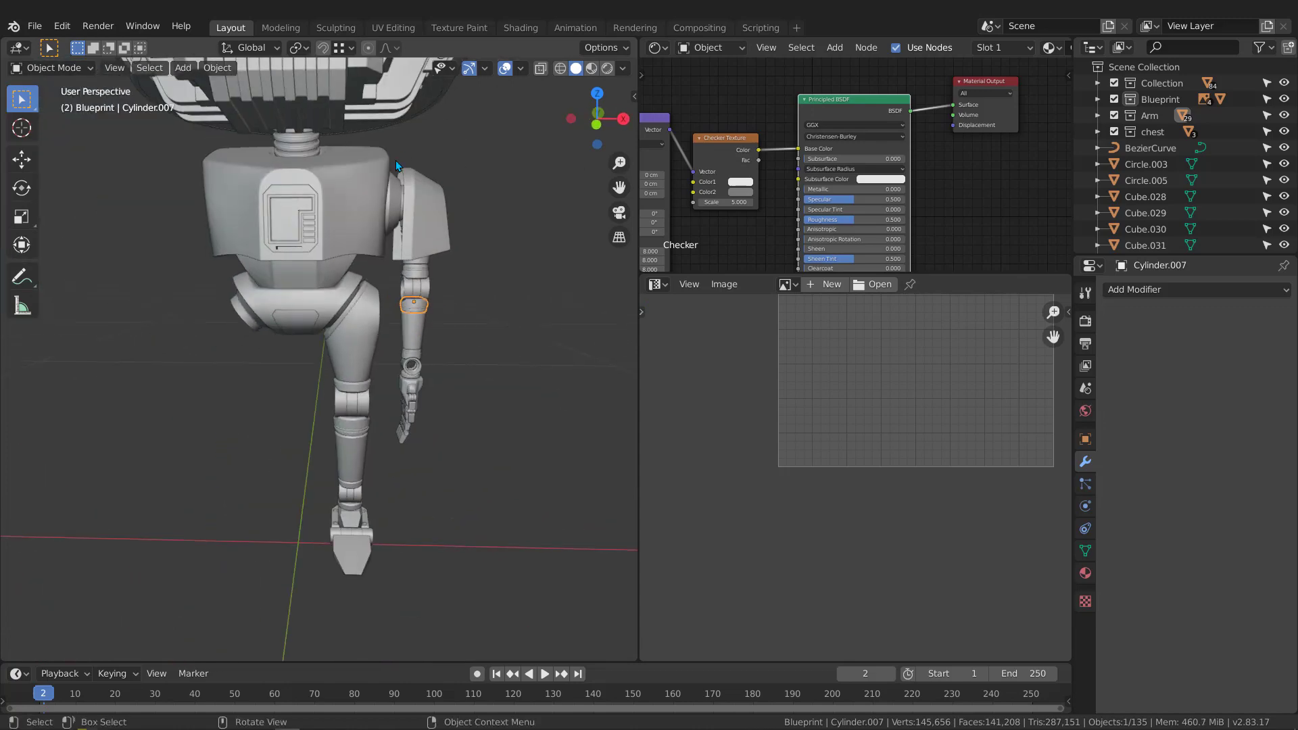
pyautogui.moveTo(396, 165); pyautogui.dragTo(474, 489)
pyautogui.scroll(2, 473, 488)
pyautogui.moveTo(474, 489); pyautogui.dragTo(411, 188, button='middle')
pyautogui.press('Tab')
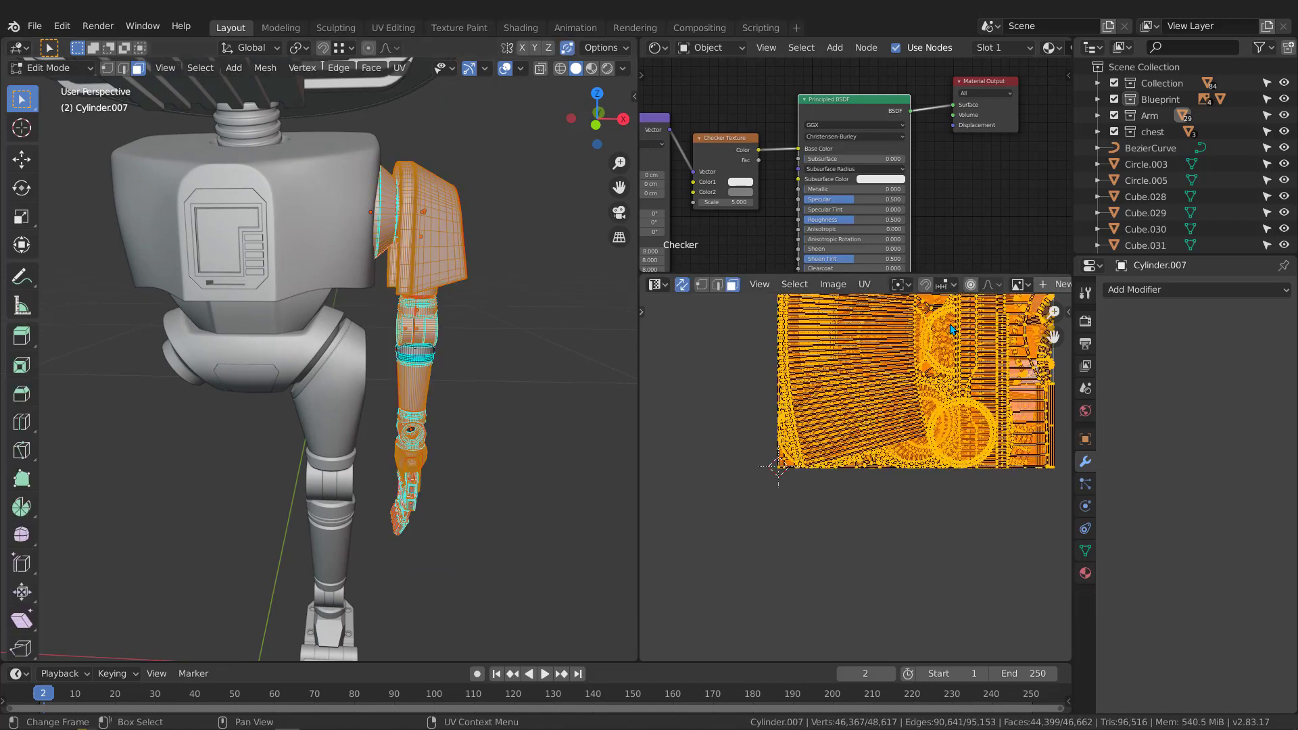
# Average the scale of the selected arm UV islands and pack them with rotation and a 0.001 margin
pyautogui.scroll(-2, 953, 335)
pyautogui.click(869, 285)
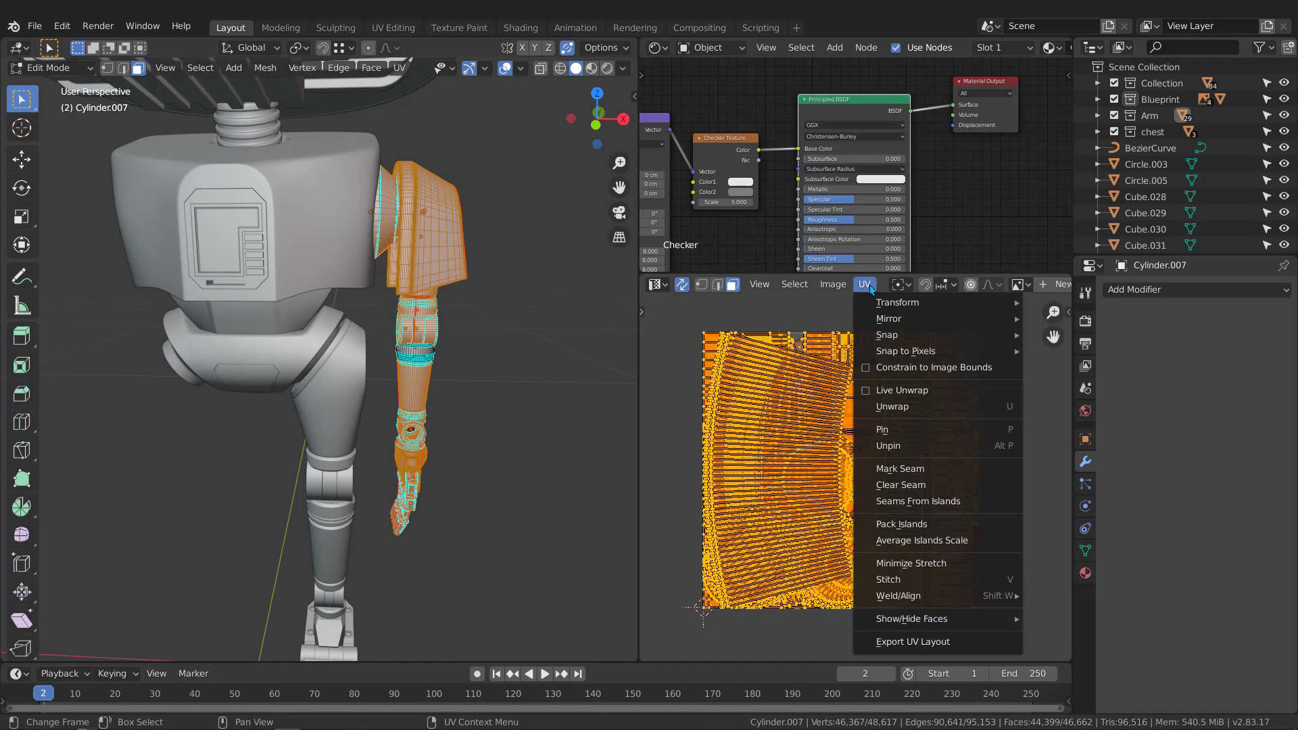
pyautogui.click(902, 541)
pyautogui.scroll(-3, 834, 455)
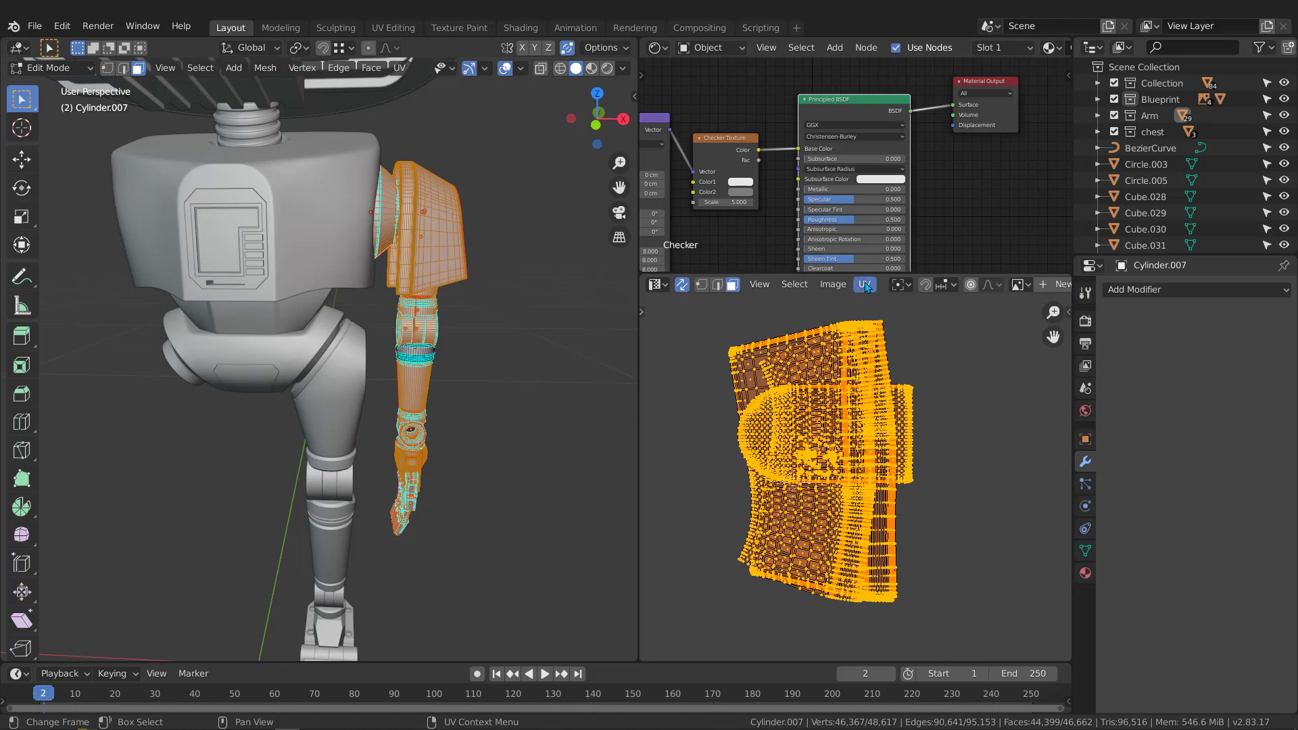
pyautogui.click(865, 284)
pyautogui.click(904, 529)
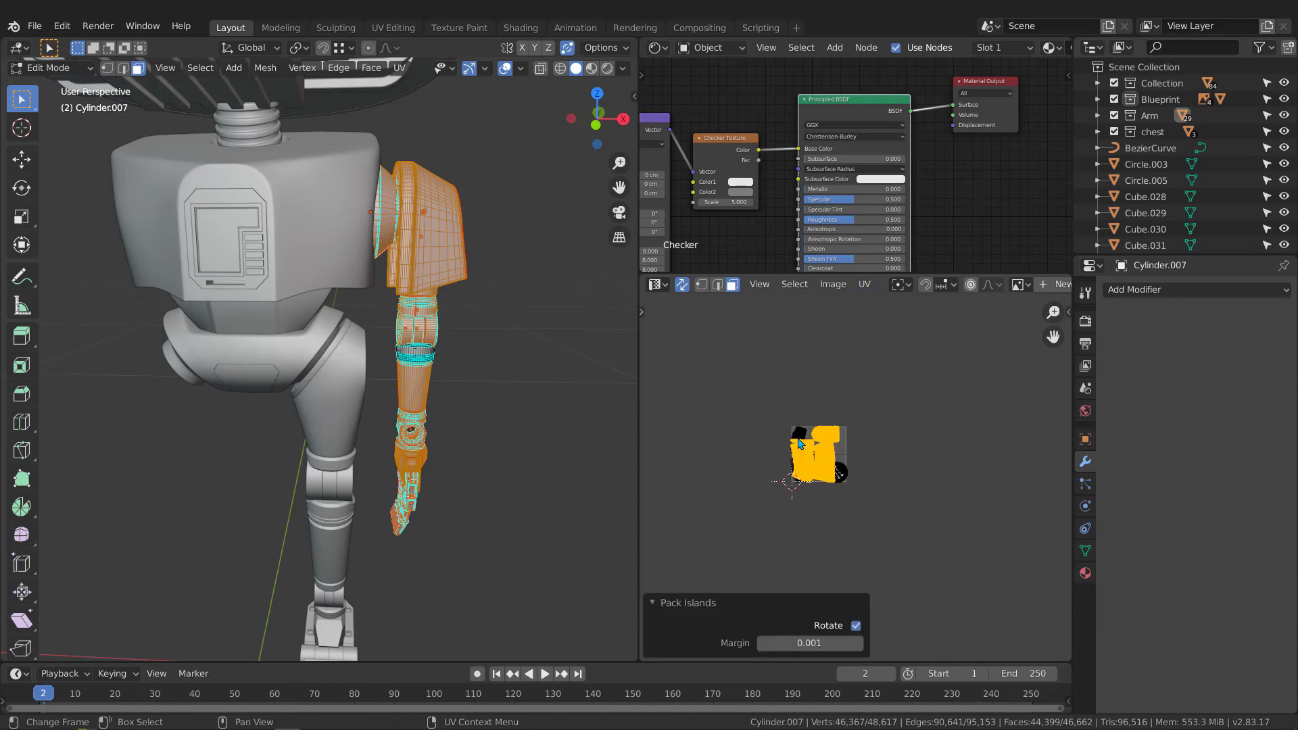
# Examine the packed UV layout for unselected or overlapping islands and compare it with the arm and hand meshes
pyautogui.scroll(6, 799, 442)
pyautogui.scroll(-4, 791, 436)
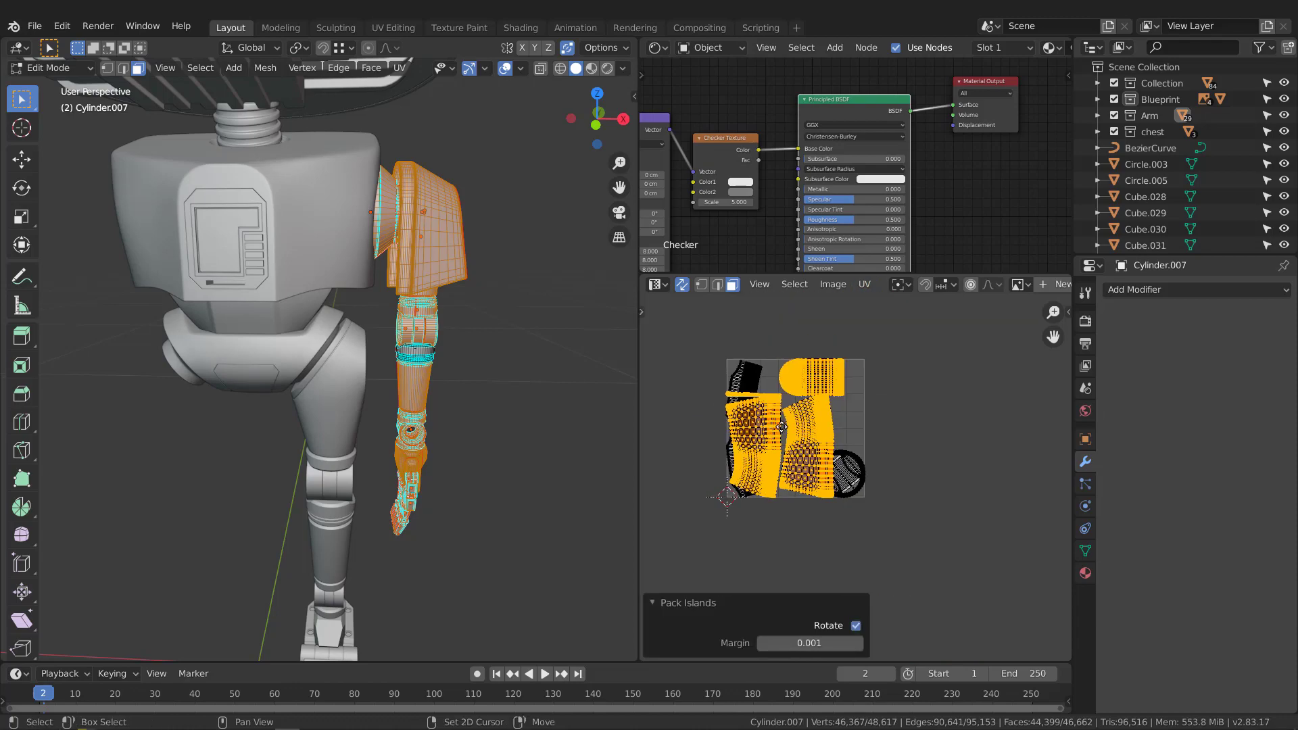
pyautogui.scroll(4, 762, 385)
pyautogui.scroll(3, 783, 428)
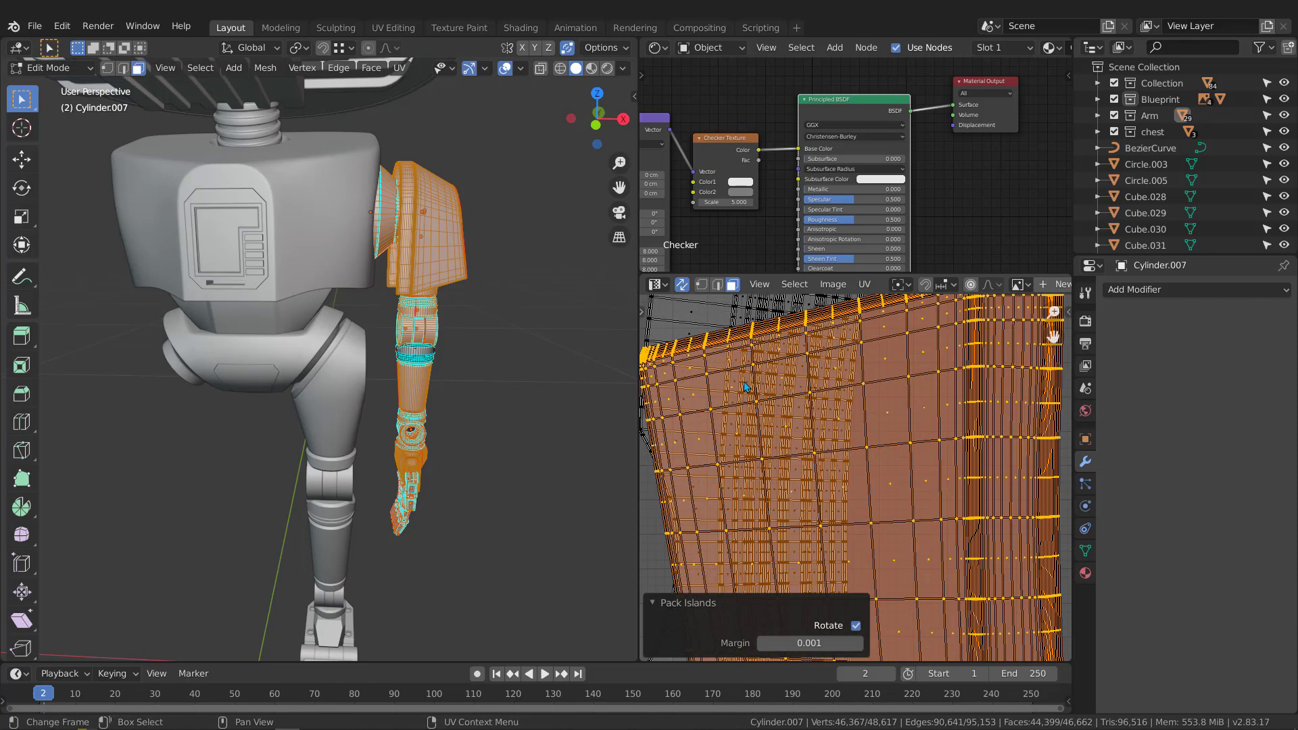
pyautogui.scroll(-5, 747, 385)
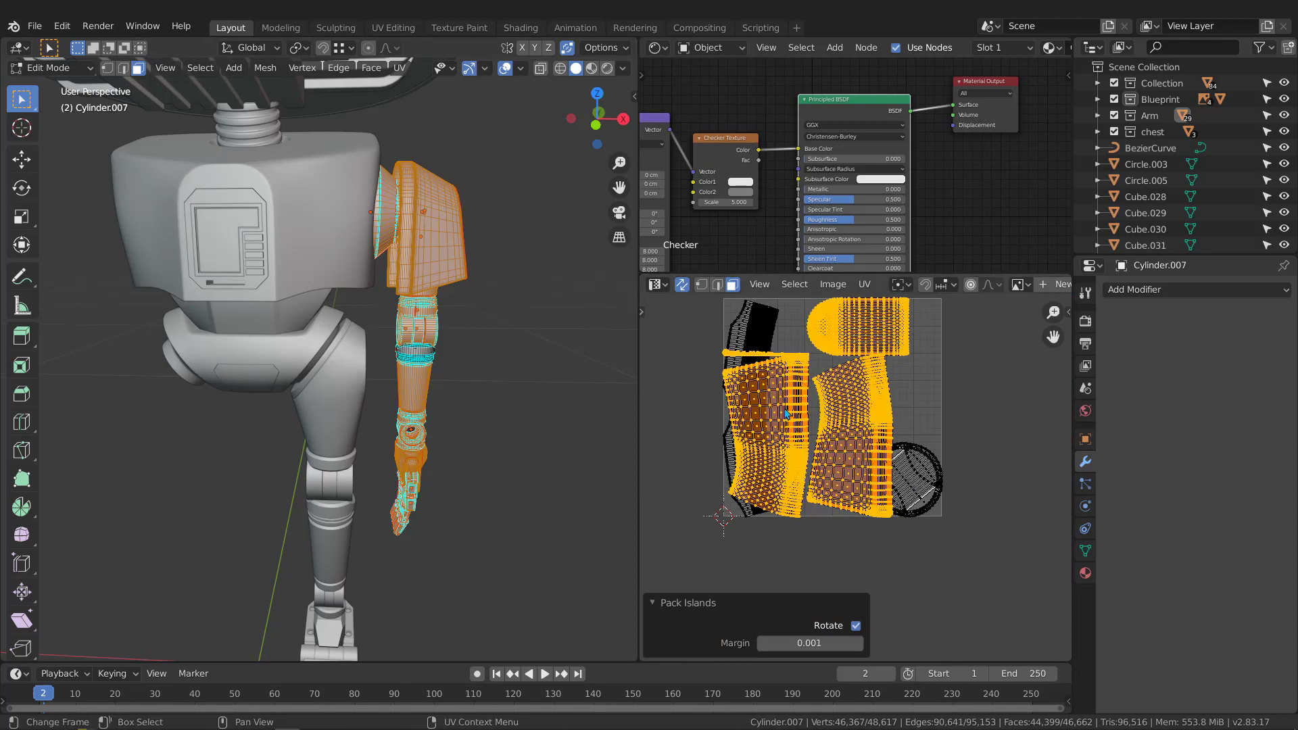
pyautogui.moveTo(785, 409); pyautogui.dragTo(786, 421, button='middle')
pyautogui.scroll(2, 440, 452)
pyautogui.moveTo(406, 460); pyautogui.dragTo(444, 423, button='middle')
pyautogui.scroll(5, 416, 541)
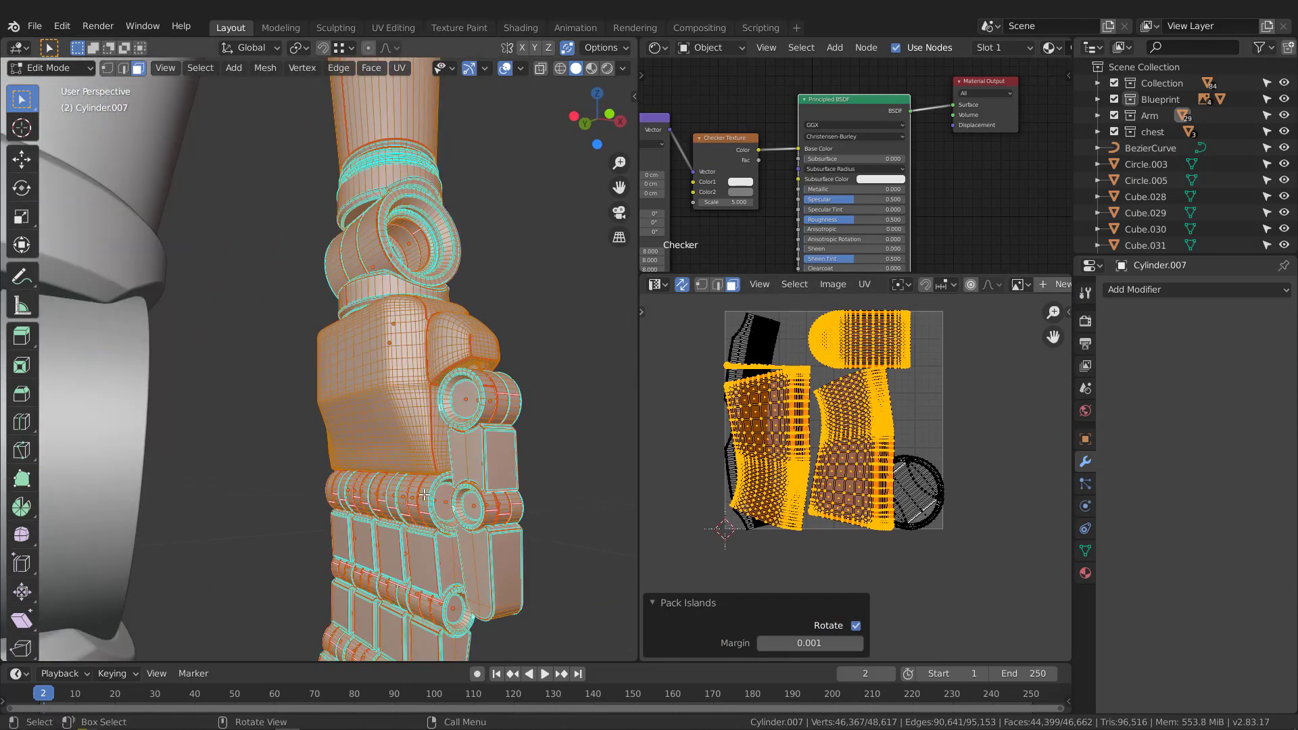
pyautogui.scroll(5, 869, 460)
pyautogui.scroll(-3, 900, 389)
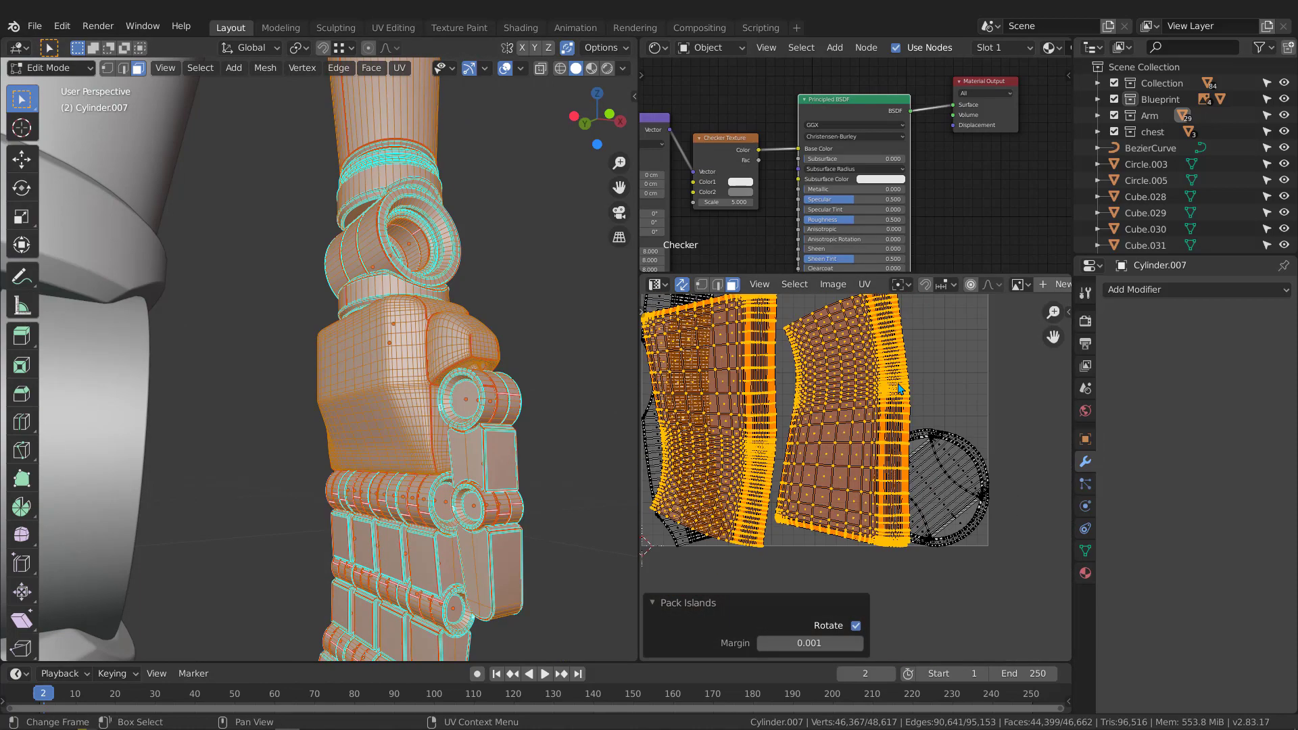
pyautogui.scroll(-5, 899, 389)
pyautogui.scroll(-7, 430, 446)
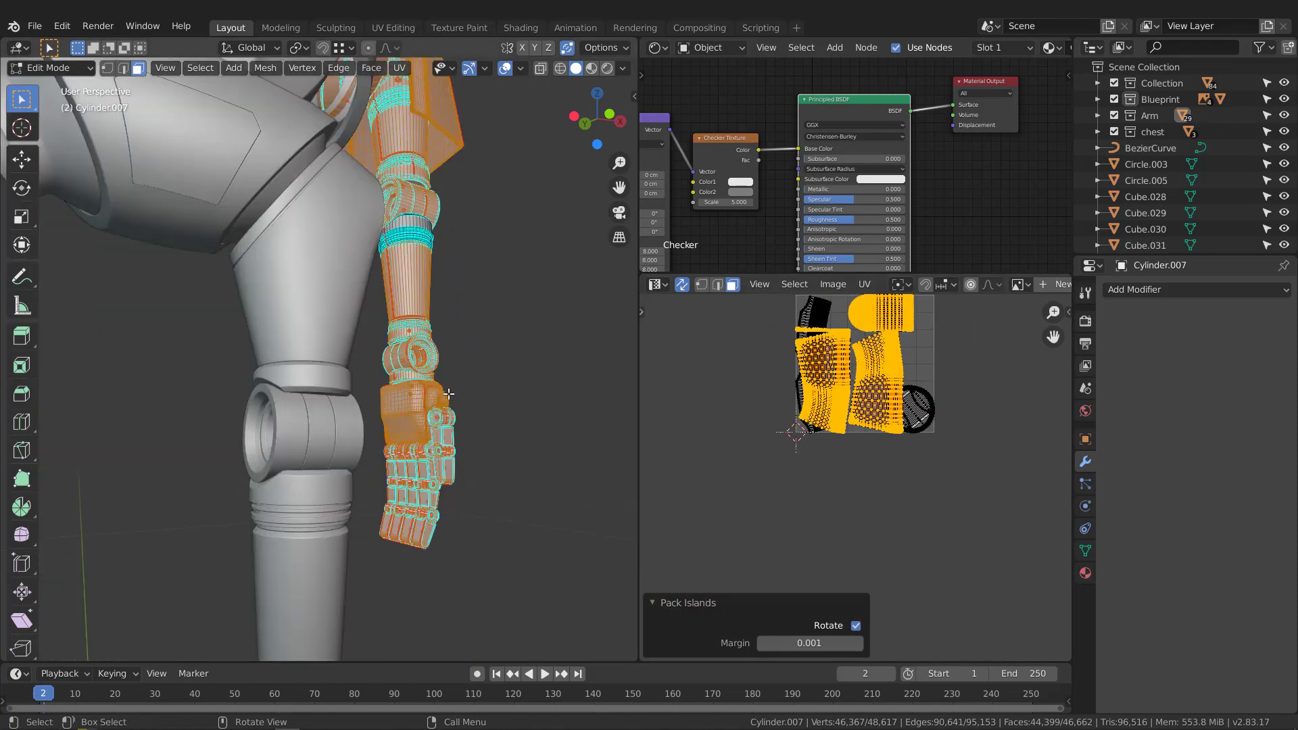
pyautogui.moveTo(447, 412); pyautogui.dragTo(407, 426, button='middle')
pyautogui.scroll(-1, 432, 379)
pyautogui.moveTo(419, 382); pyautogui.dragTo(406, 388, button='middle')
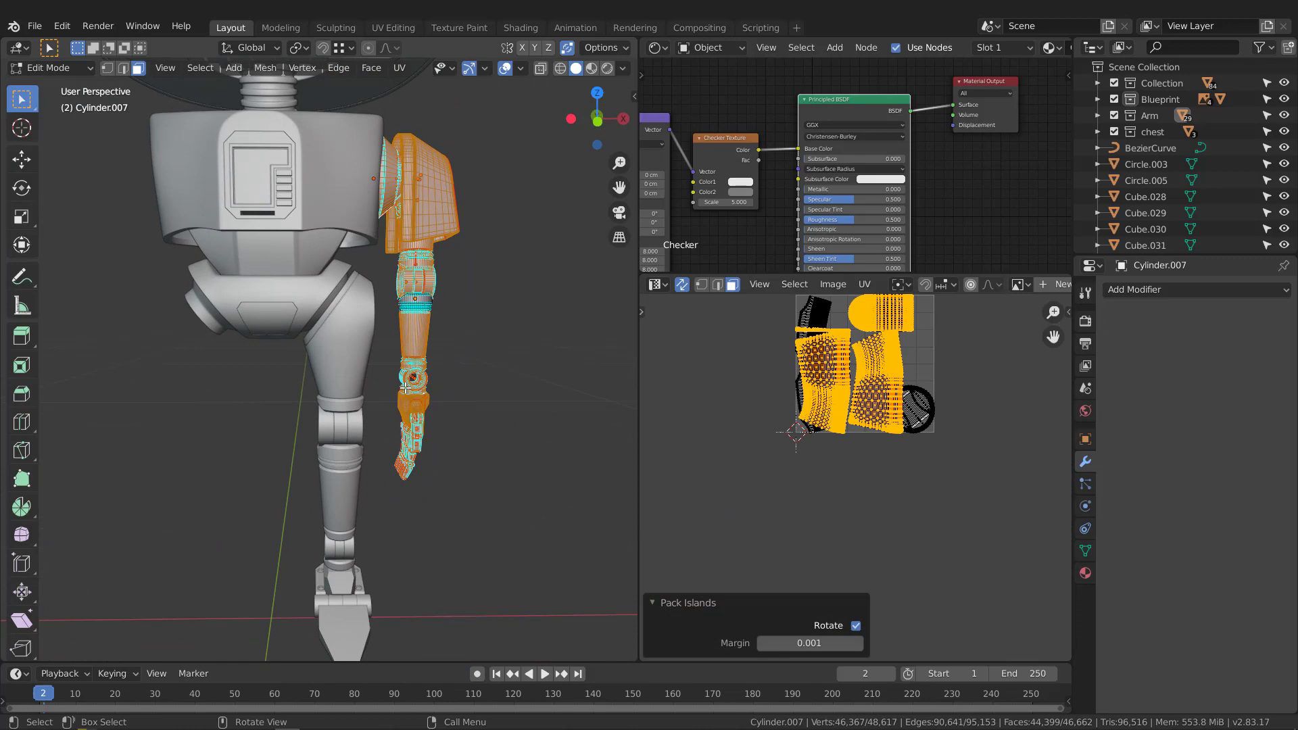
# Re-enter Edit Mode on the arm parts, average the UV island scale again and repack the selected islands with a 0.001 margin
pyautogui.press('Tab')
pyautogui.scroll(6, 478, 394)
pyautogui.press('Tab')
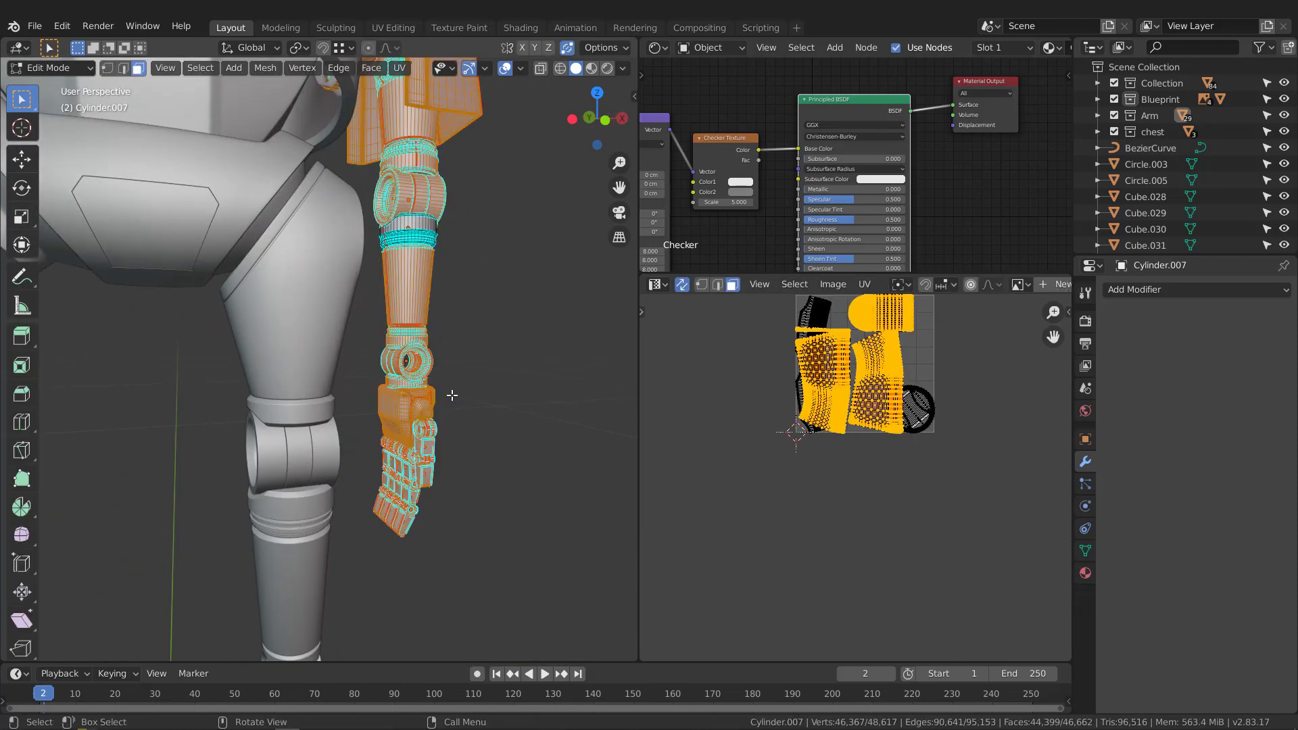
pyautogui.moveTo(837, 347); pyautogui.dragTo(804, 406, button='middle')
pyautogui.scroll(4, 794, 399)
pyautogui.scroll(-2, 801, 385)
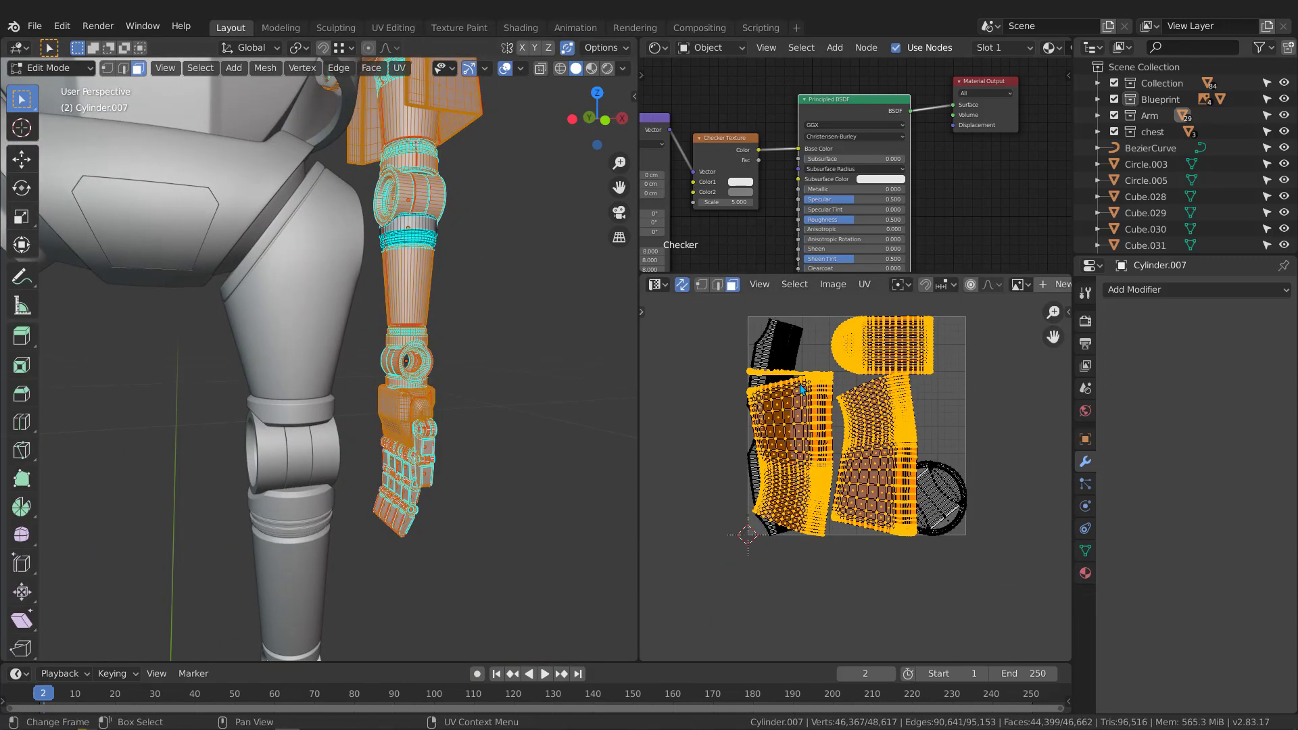
pyautogui.click(867, 284)
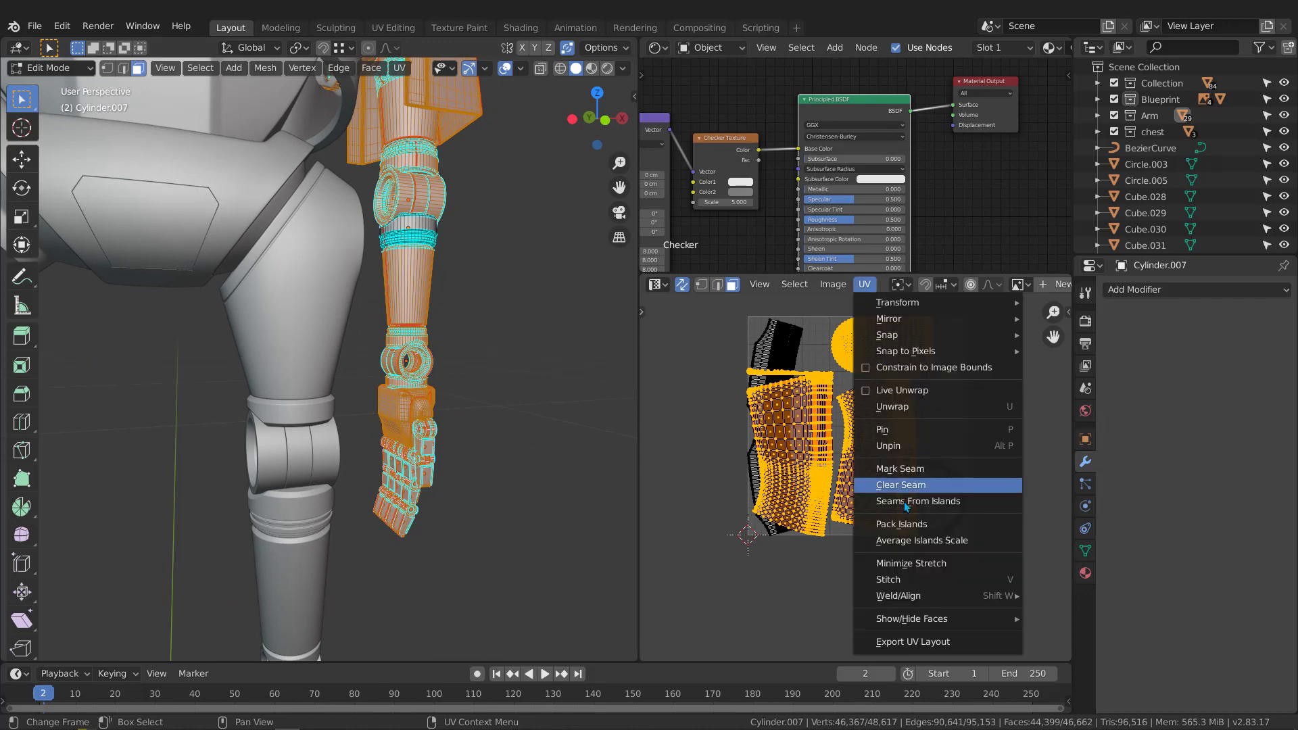
pyautogui.click(905, 541)
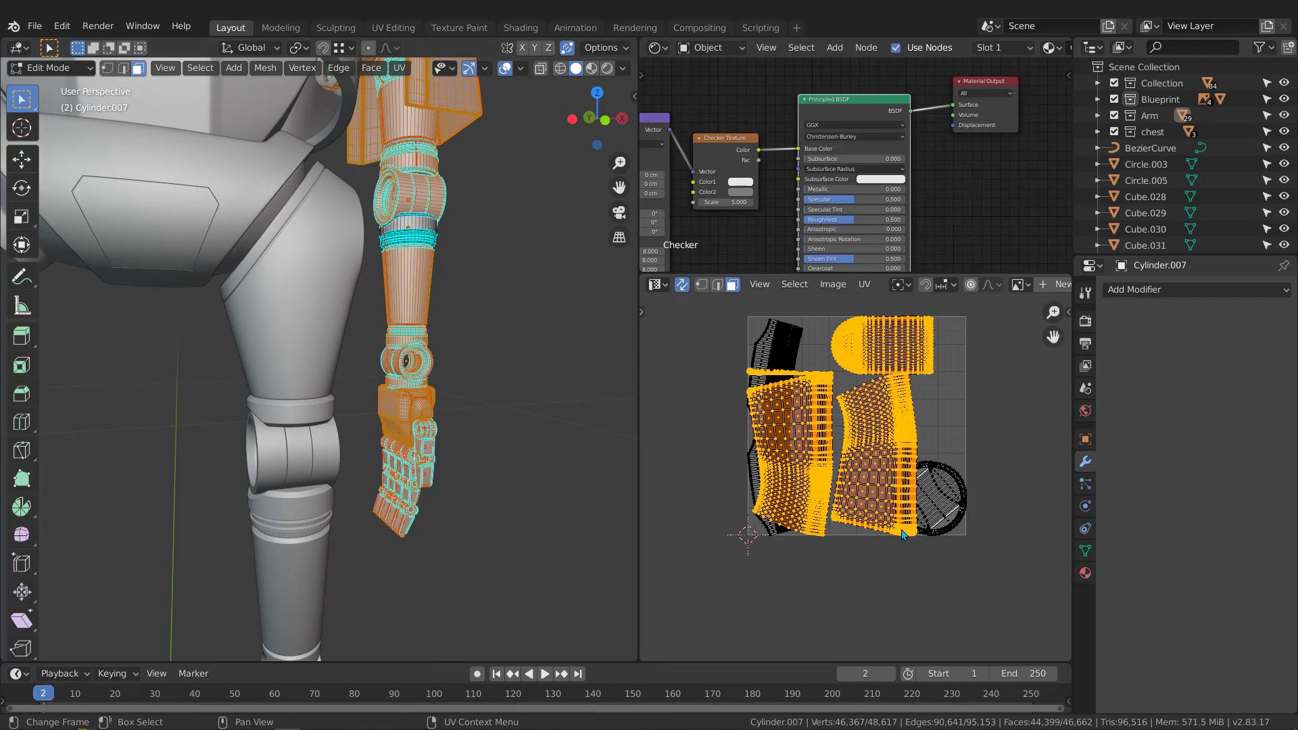
pyautogui.scroll(5, 773, 451)
pyautogui.scroll(-7, 773, 451)
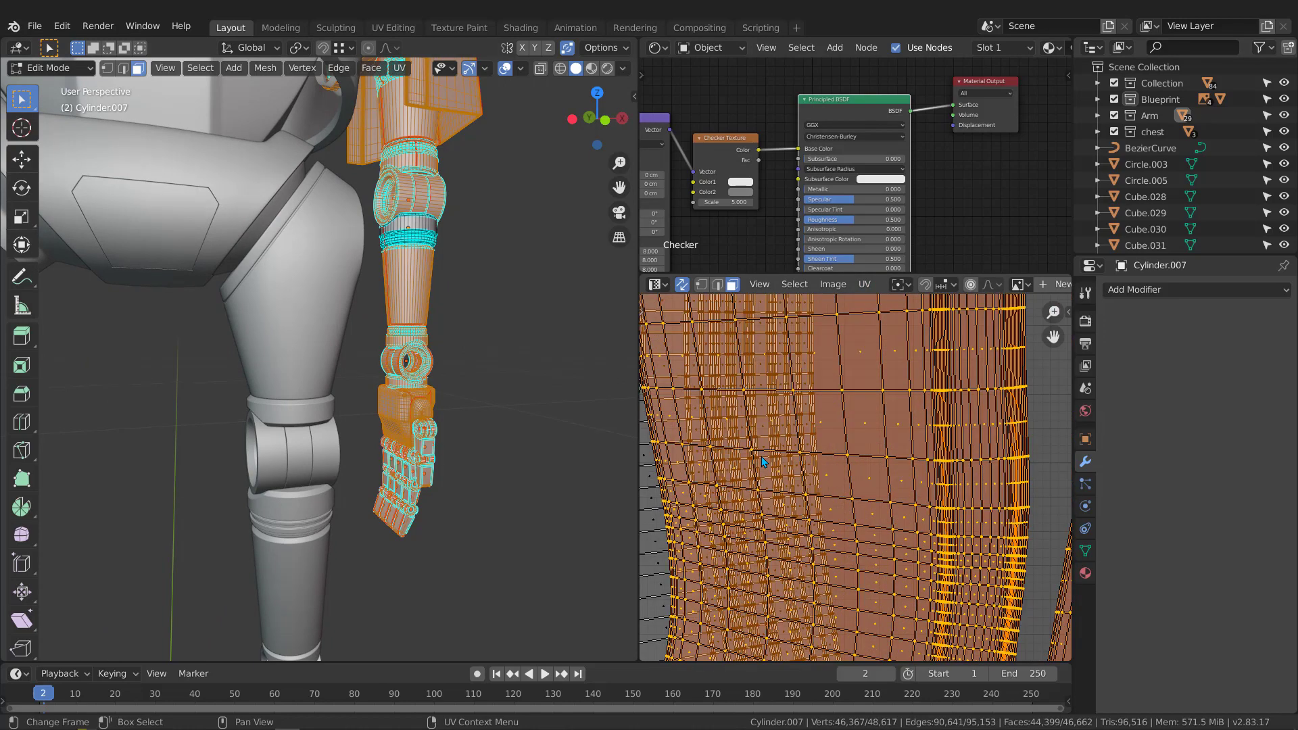
pyautogui.click(864, 286)
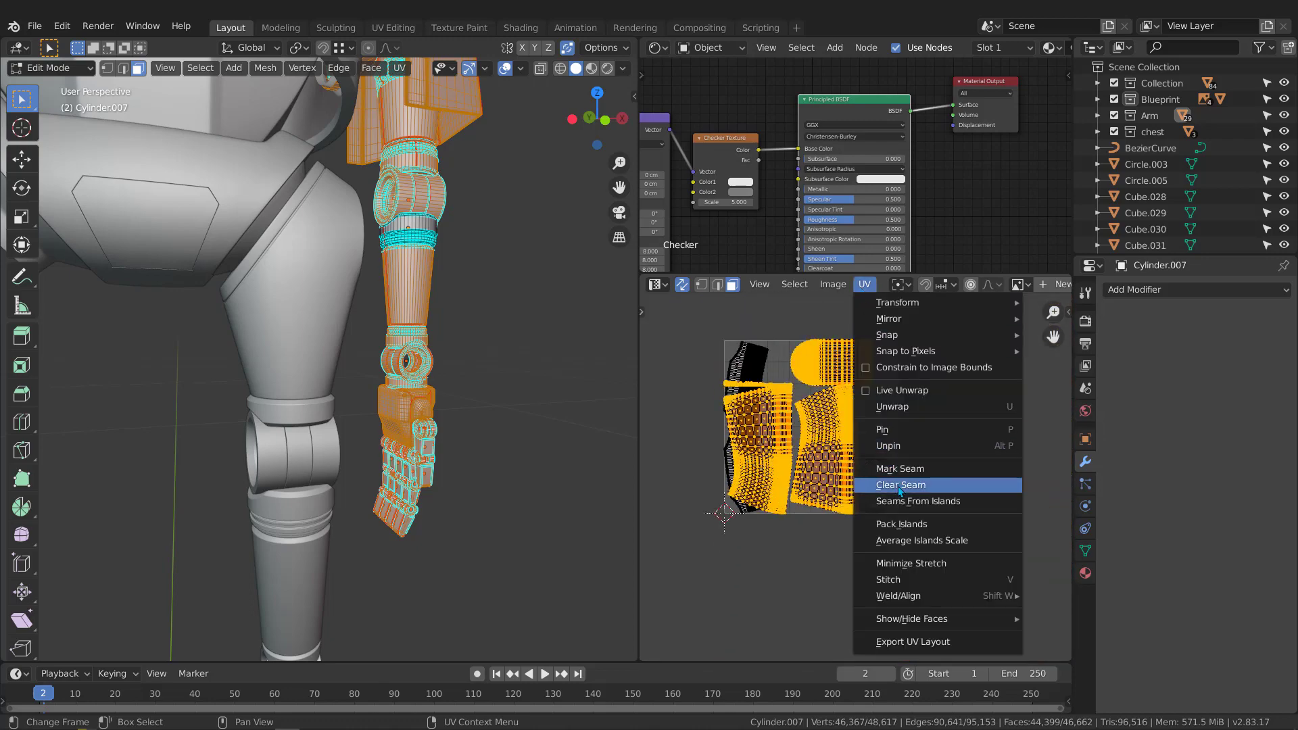
pyautogui.click(899, 525)
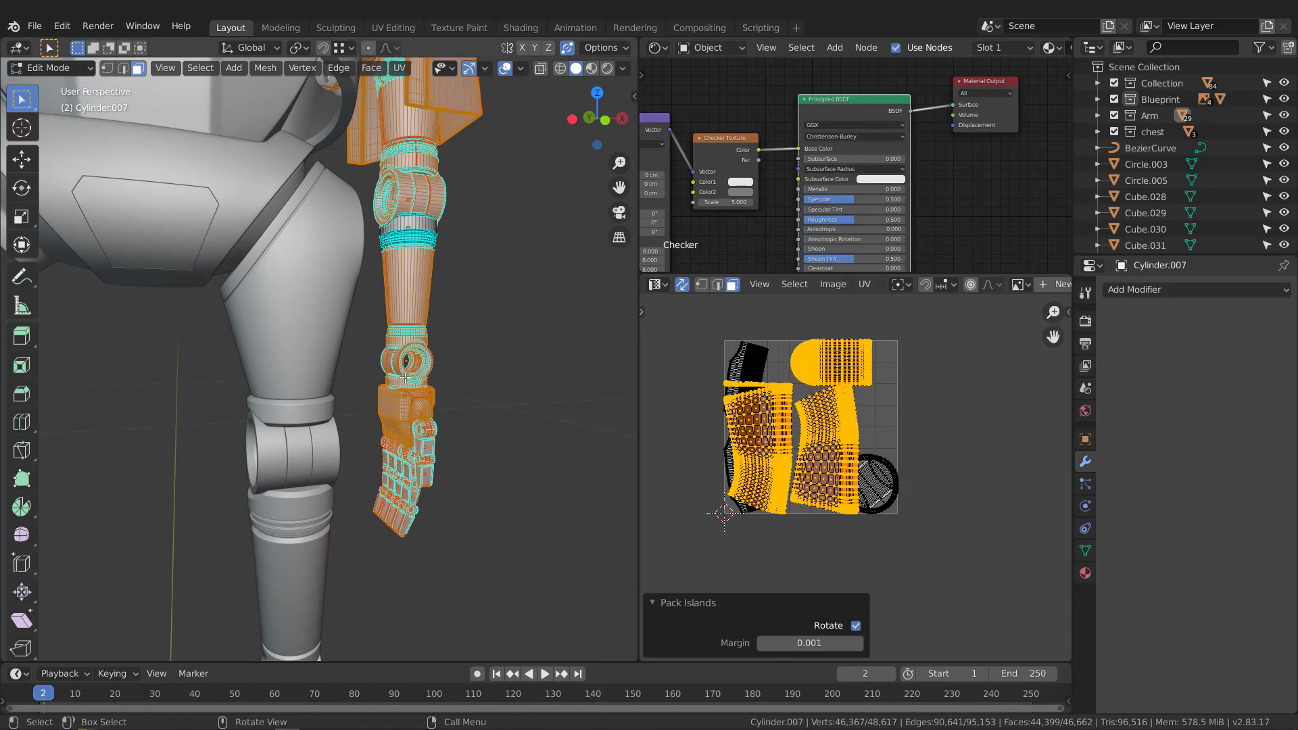
# Select every face of all the arm parts and pack the complete set of UV islands with rotation and a 0.001 margin
pyautogui.moveTo(464, 391); pyautogui.dragTo(420, 386, button='middle')
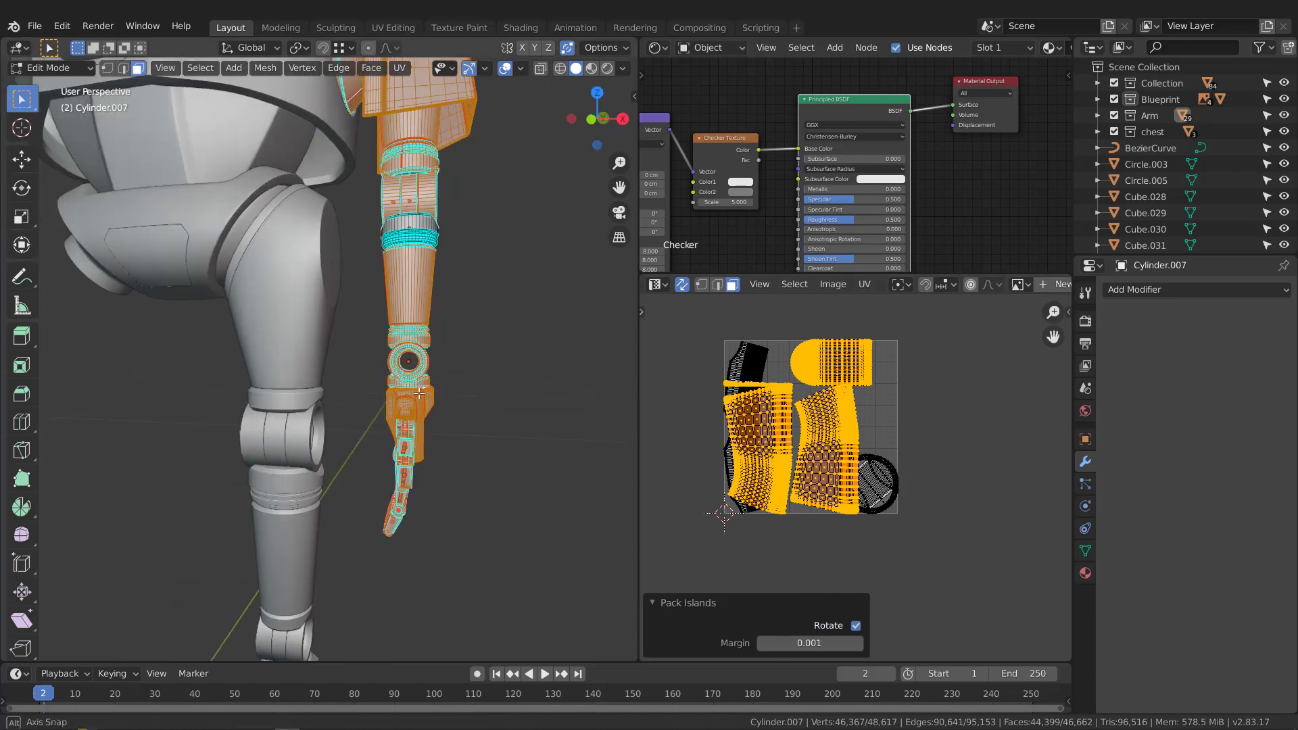
pyautogui.press('a')
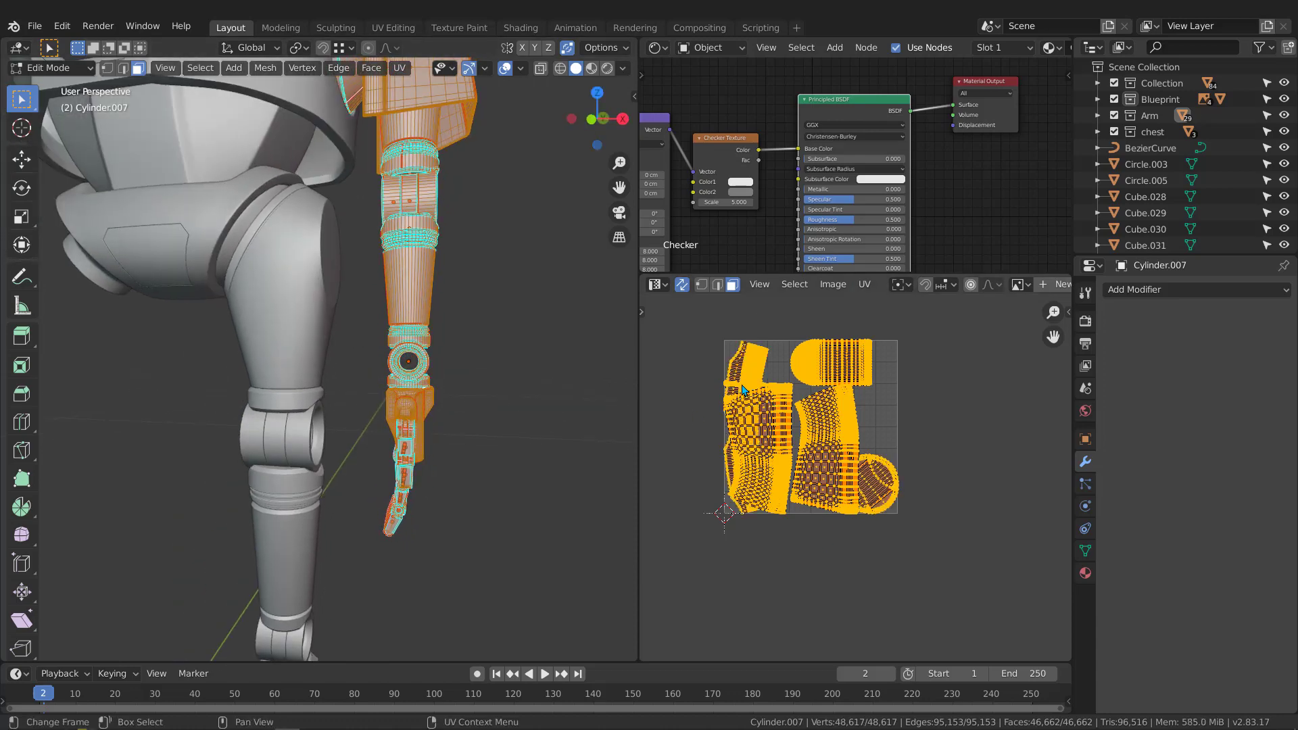
pyautogui.moveTo(742, 390); pyautogui.dragTo(766, 392, button='middle')
pyautogui.click(864, 284)
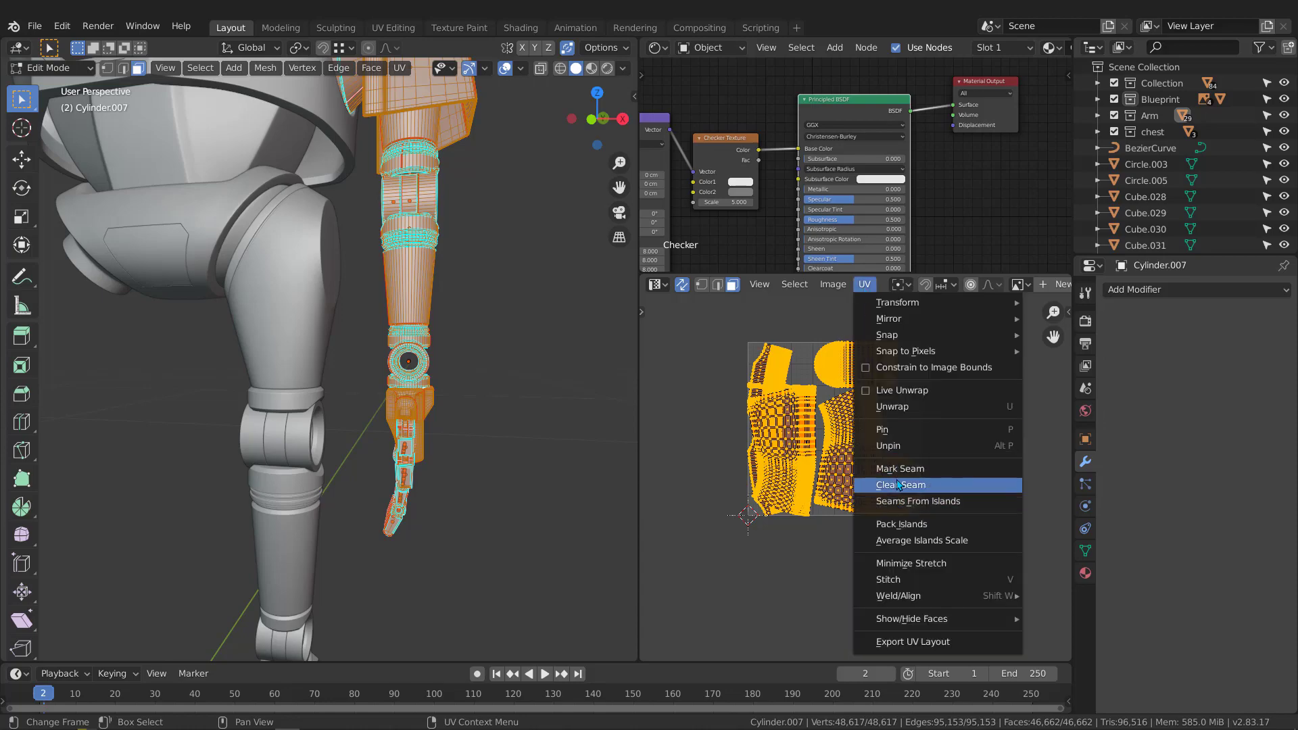
pyautogui.click(900, 525)
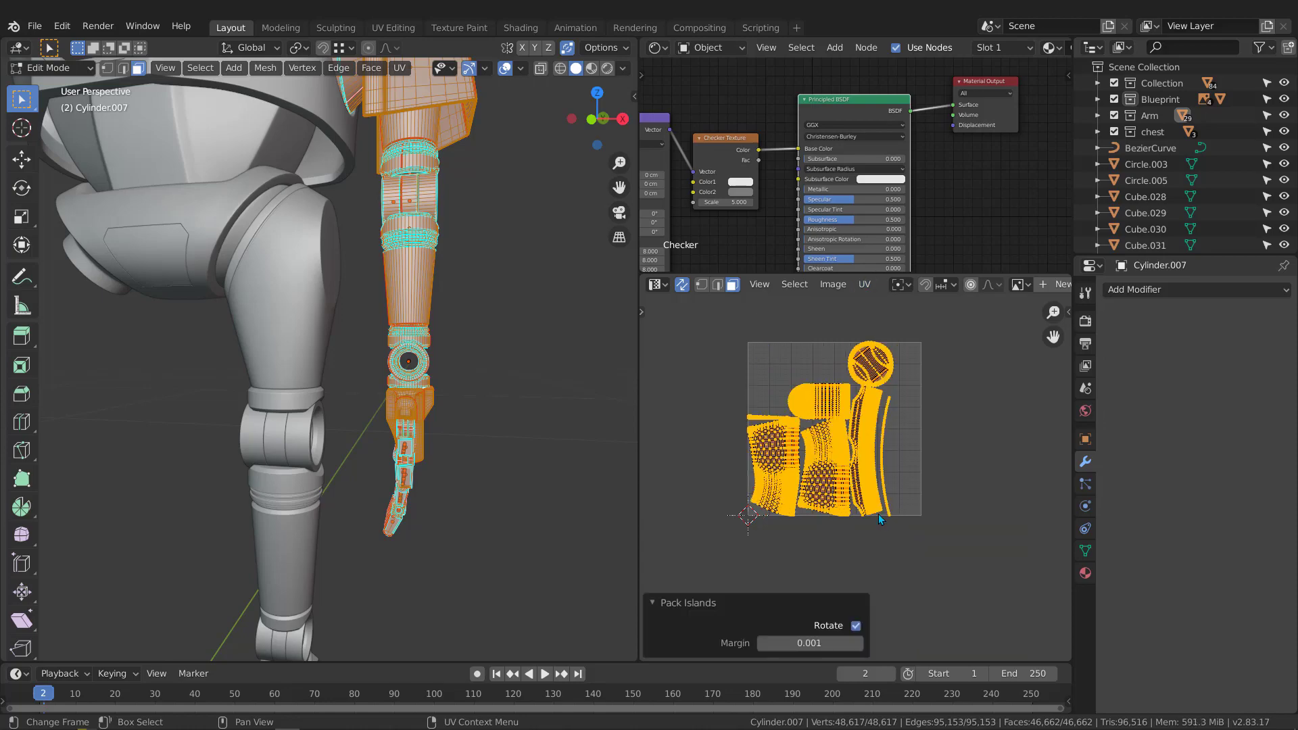
# Inspect the spacing and placement of the large and small islands in the arm's packed UV layout
pyautogui.scroll(5, 878, 514)
pyautogui.scroll(-3, 873, 413)
pyautogui.scroll(5, 878, 313)
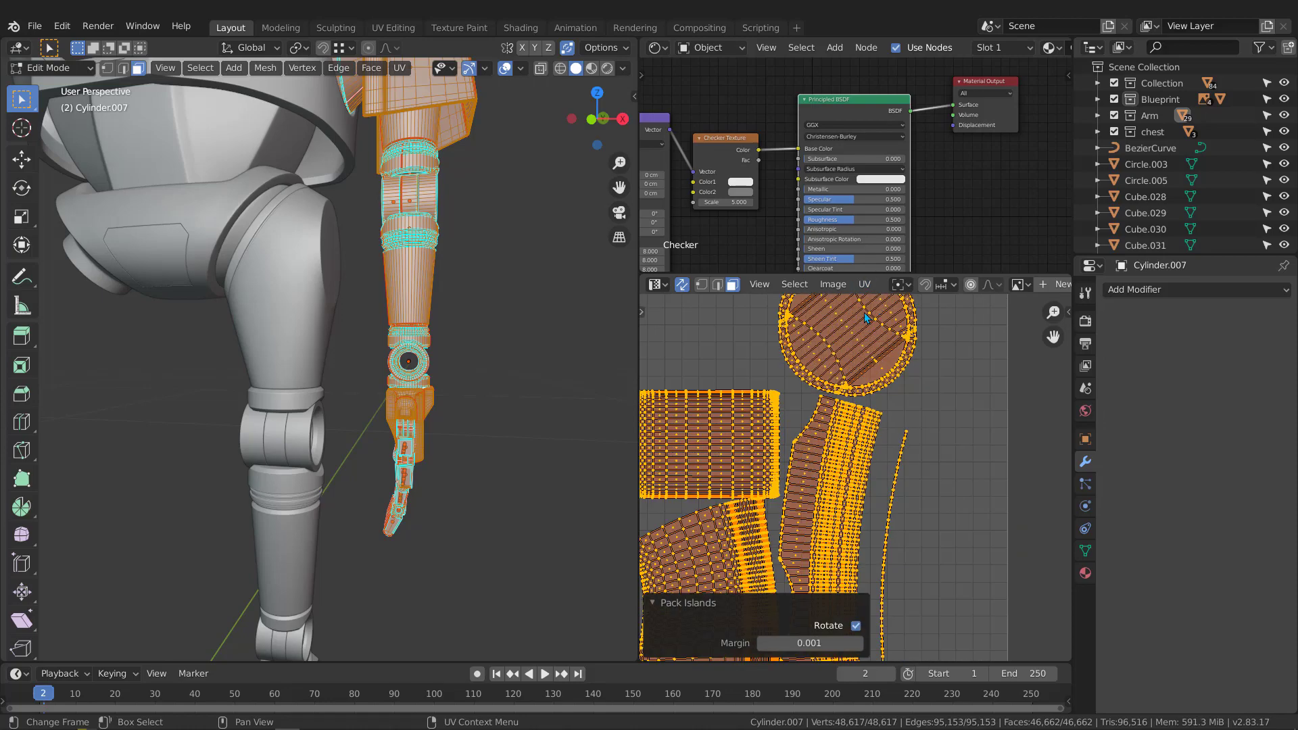
pyautogui.scroll(-3, 859, 363)
pyautogui.moveTo(807, 447); pyautogui.dragTo(946, 303, button='middle')
pyautogui.scroll(3, 852, 443)
pyautogui.scroll(-4, 879, 445)
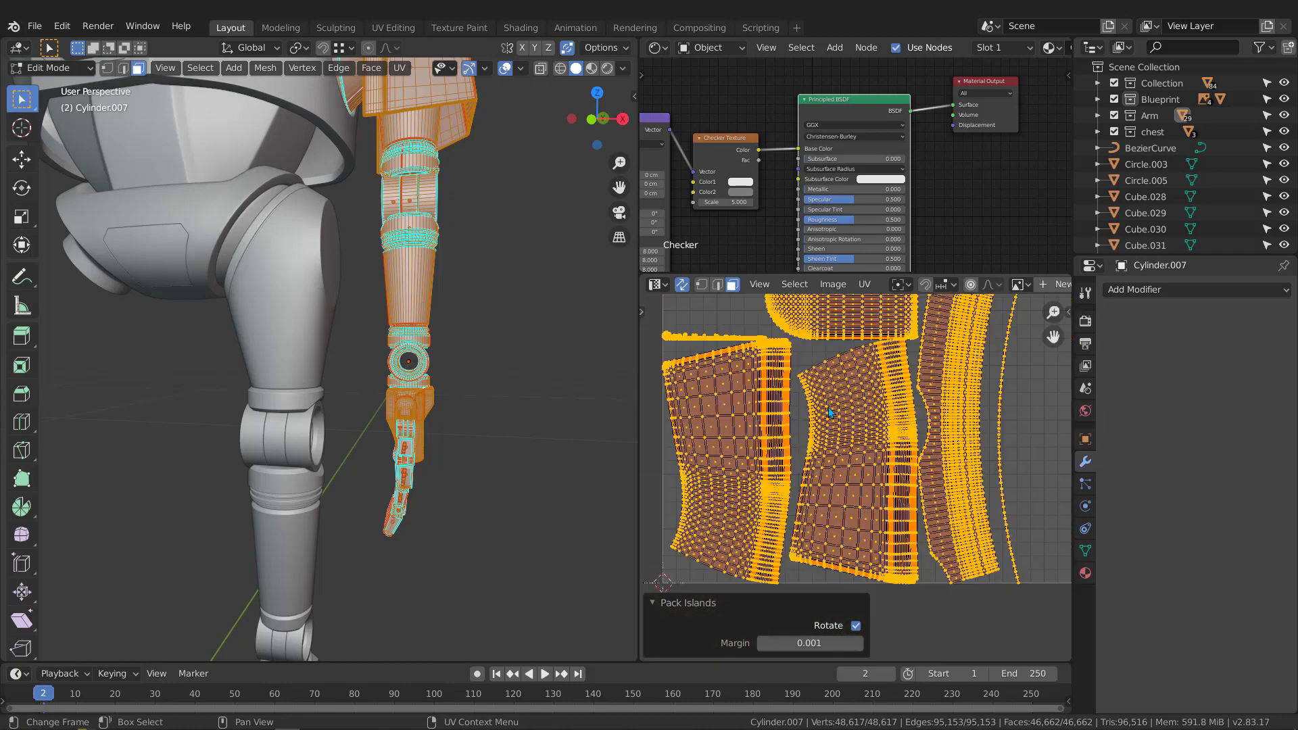
pyautogui.keyDown('shift'); pyautogui.moveTo(871, 443); pyautogui.dragTo(891, 435, button='middle'); pyautogui.keyUp('shift')
pyautogui.scroll(8, 727, 372)
pyautogui.scroll(4, 725, 373)
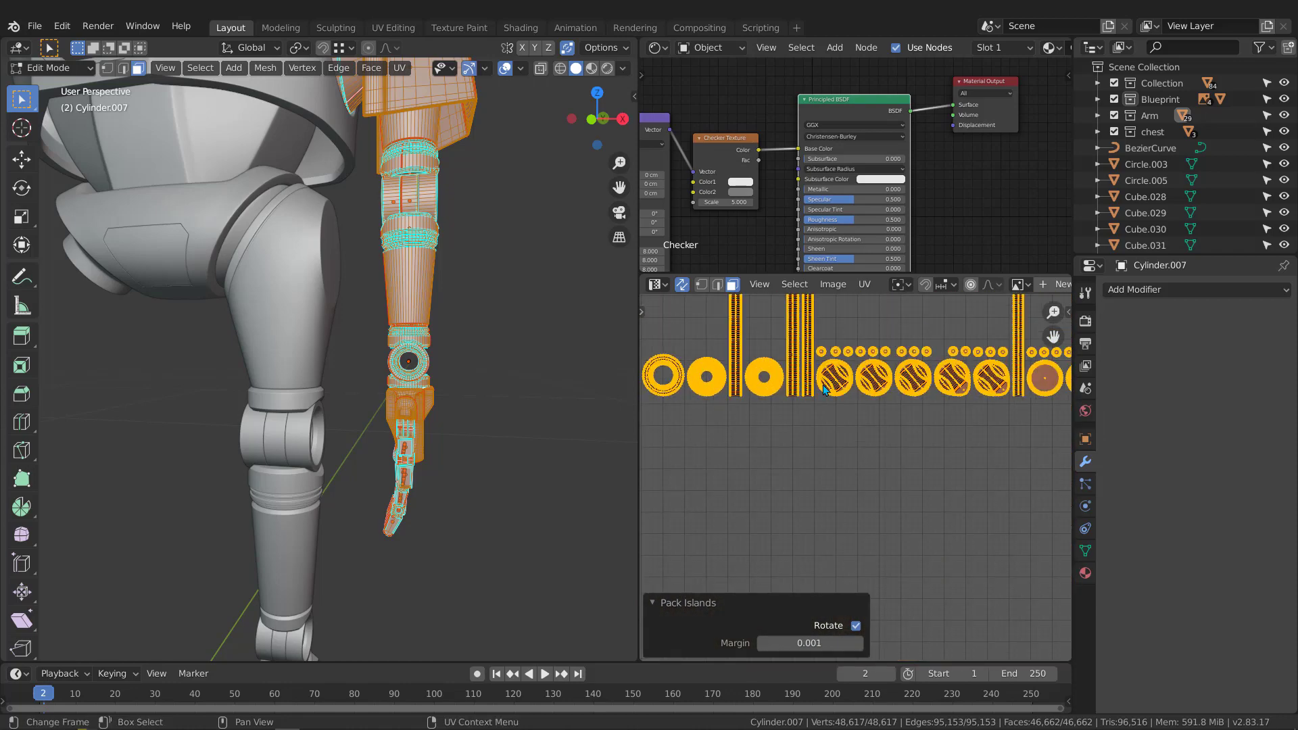
# Examine the strips, discs and finger islands between the large pieces of the packed arm layout, comparing their relative sizes
pyautogui.keyDown('shift'); pyautogui.moveTo(856, 362); pyautogui.dragTo(926, 399, button='middle'); pyautogui.keyUp('shift')
pyautogui.scroll(-3, 896, 408)
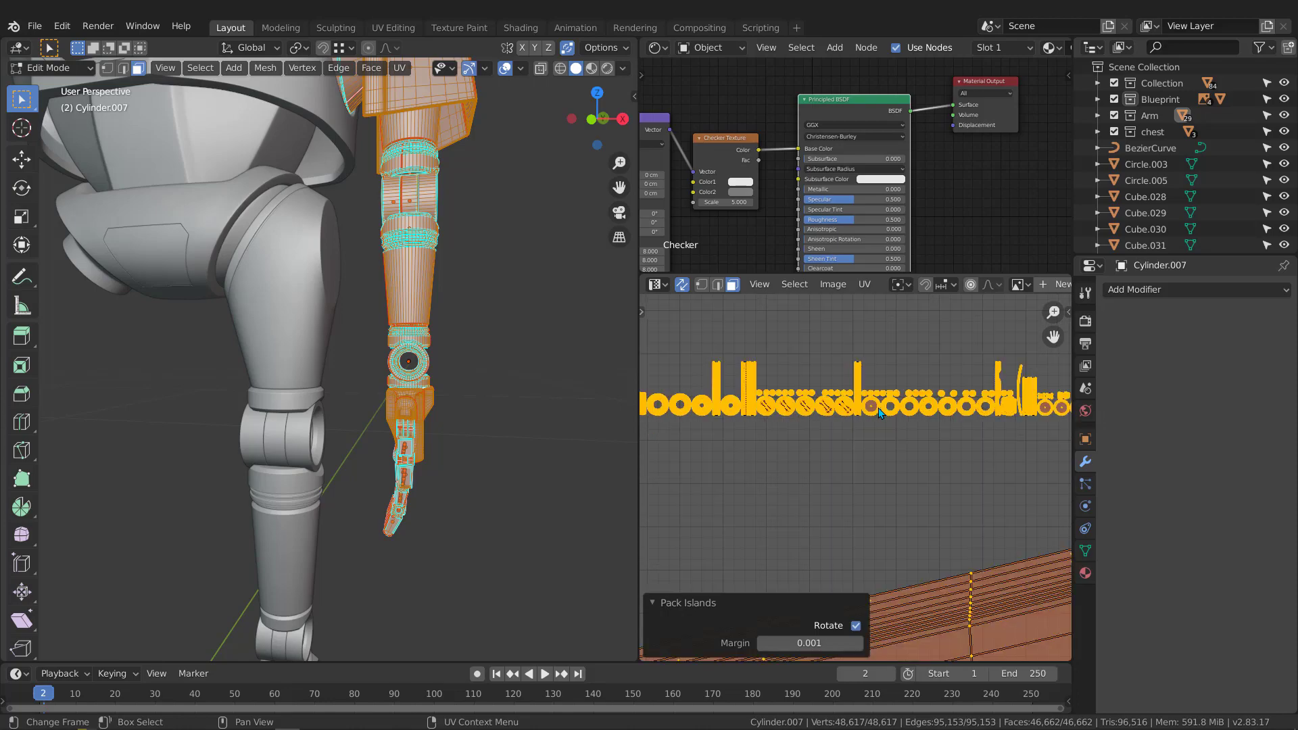
pyautogui.moveTo(897, 408); pyautogui.dragTo(666, 413, button='middle')
pyautogui.moveTo(1014, 413); pyautogui.dragTo(933, 416, button='middle')
pyautogui.scroll(4, 906, 426)
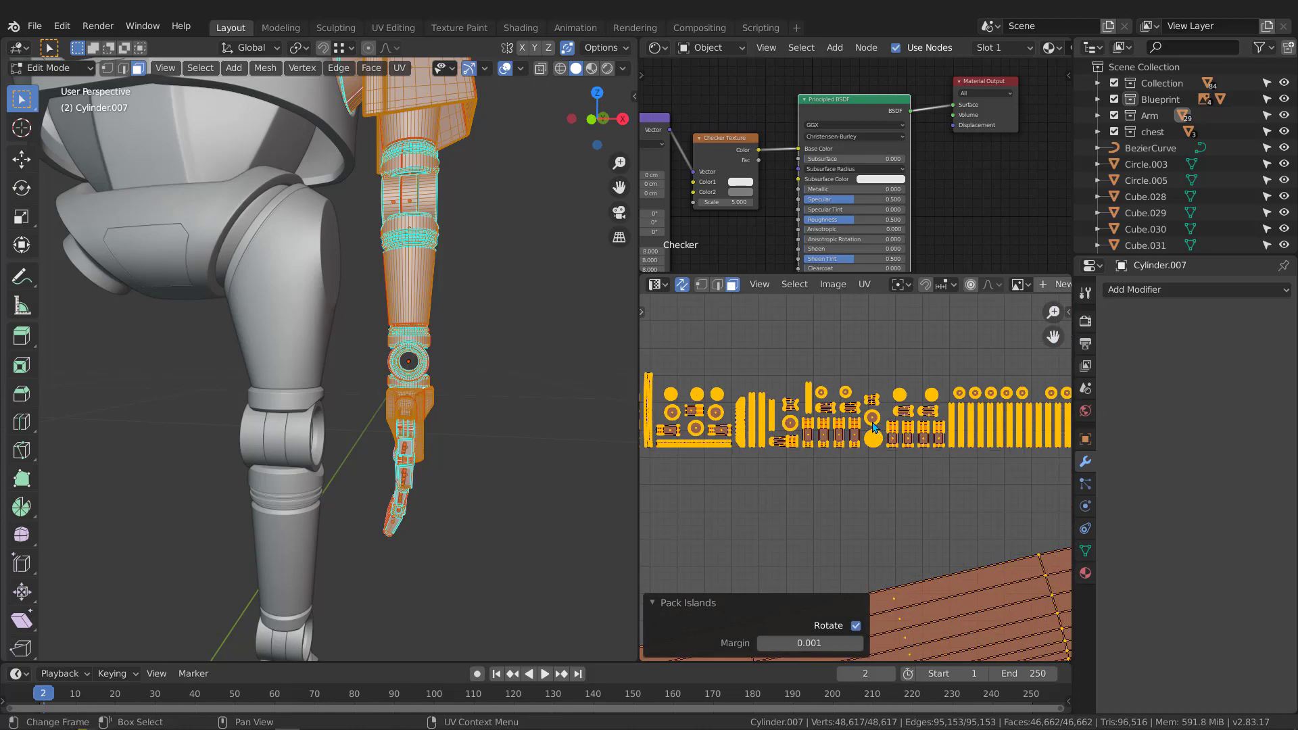
pyautogui.scroll(-11, 873, 424)
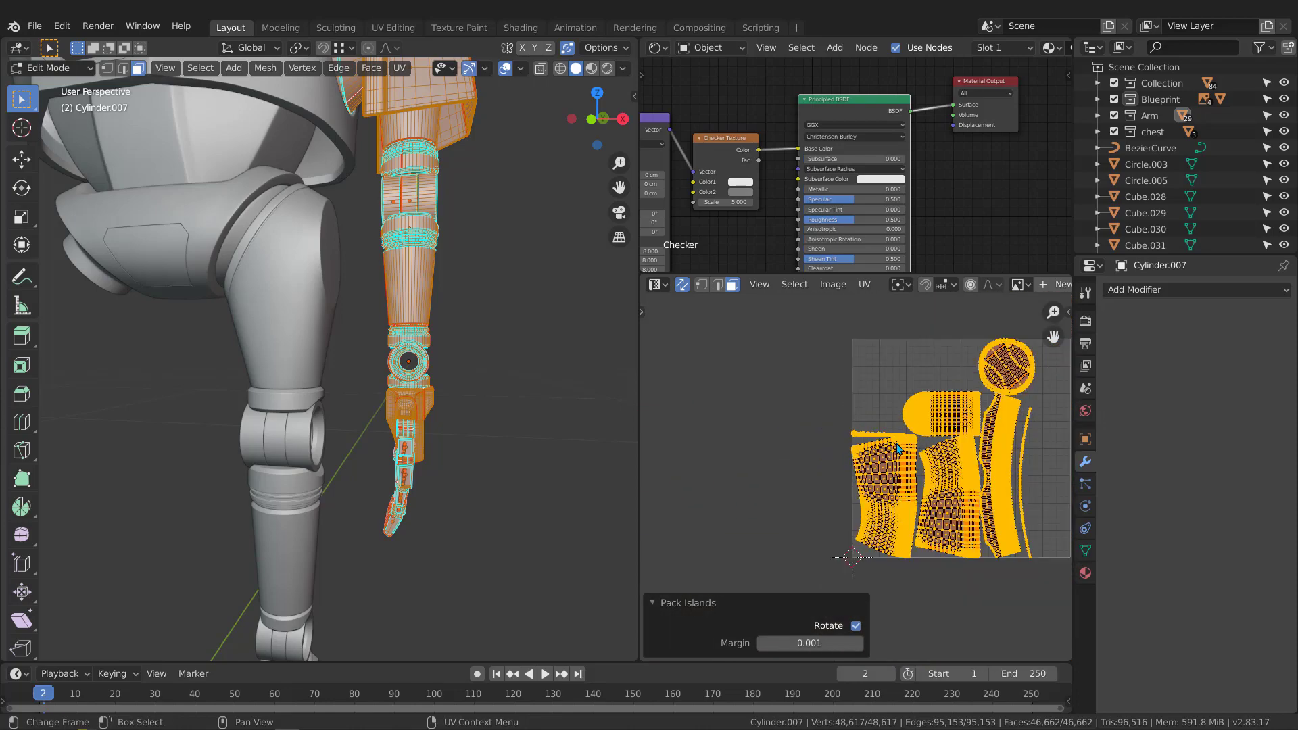
pyautogui.scroll(10, 921, 447)
pyautogui.scroll(-3, 913, 440)
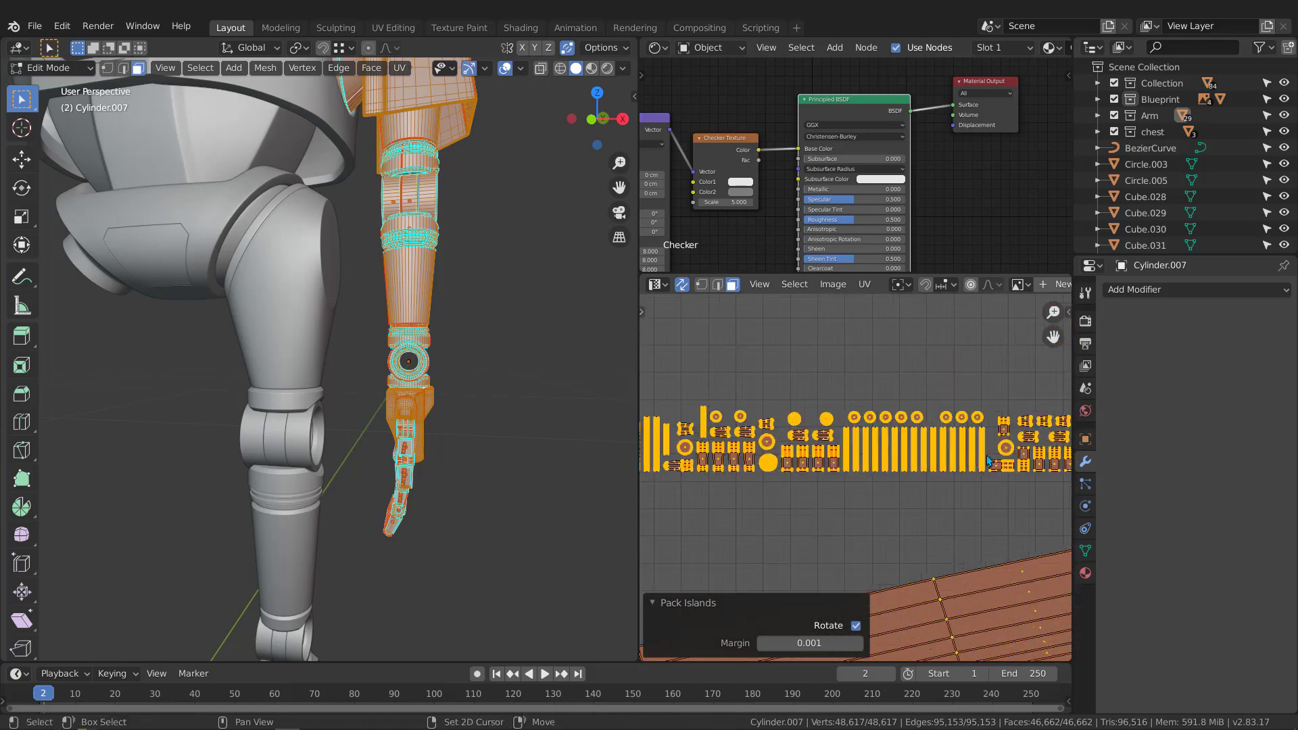
pyautogui.scroll(-2, 913, 441)
pyautogui.scroll(4, 906, 443)
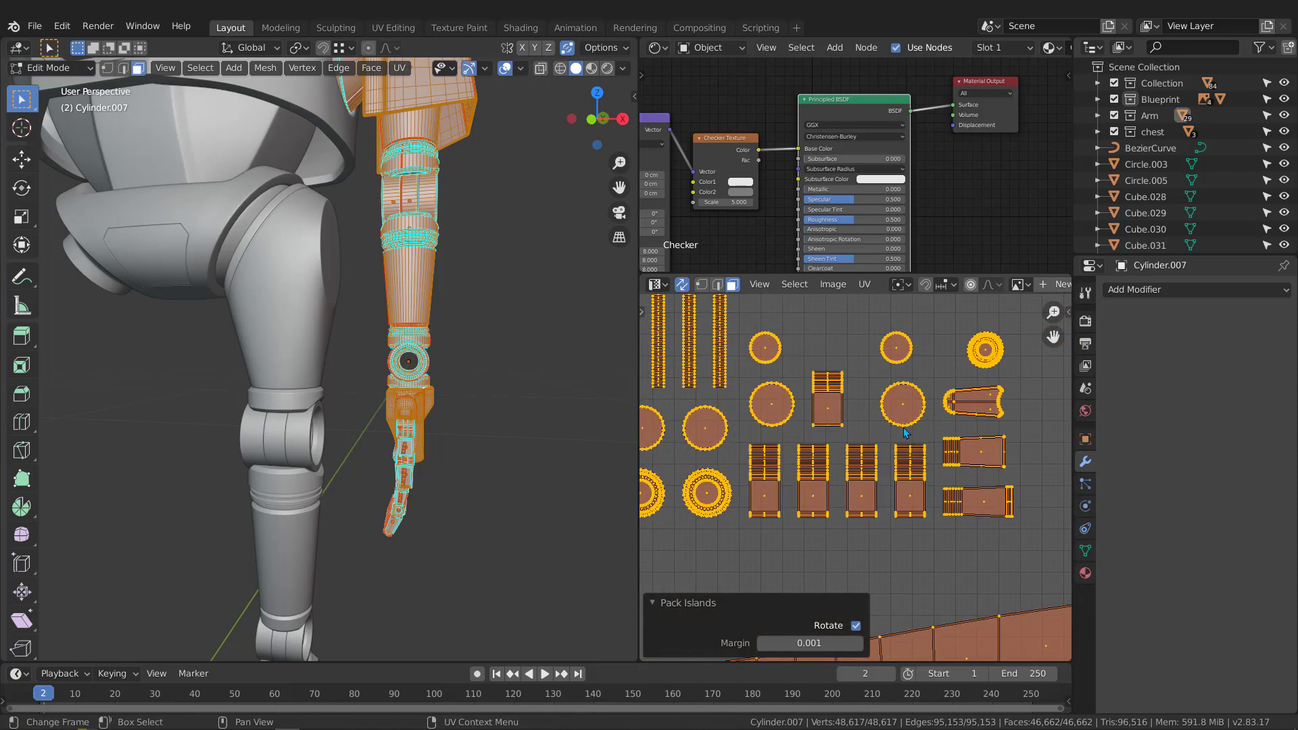
pyautogui.scroll(-7, 869, 451)
pyautogui.scroll(-6, 868, 448)
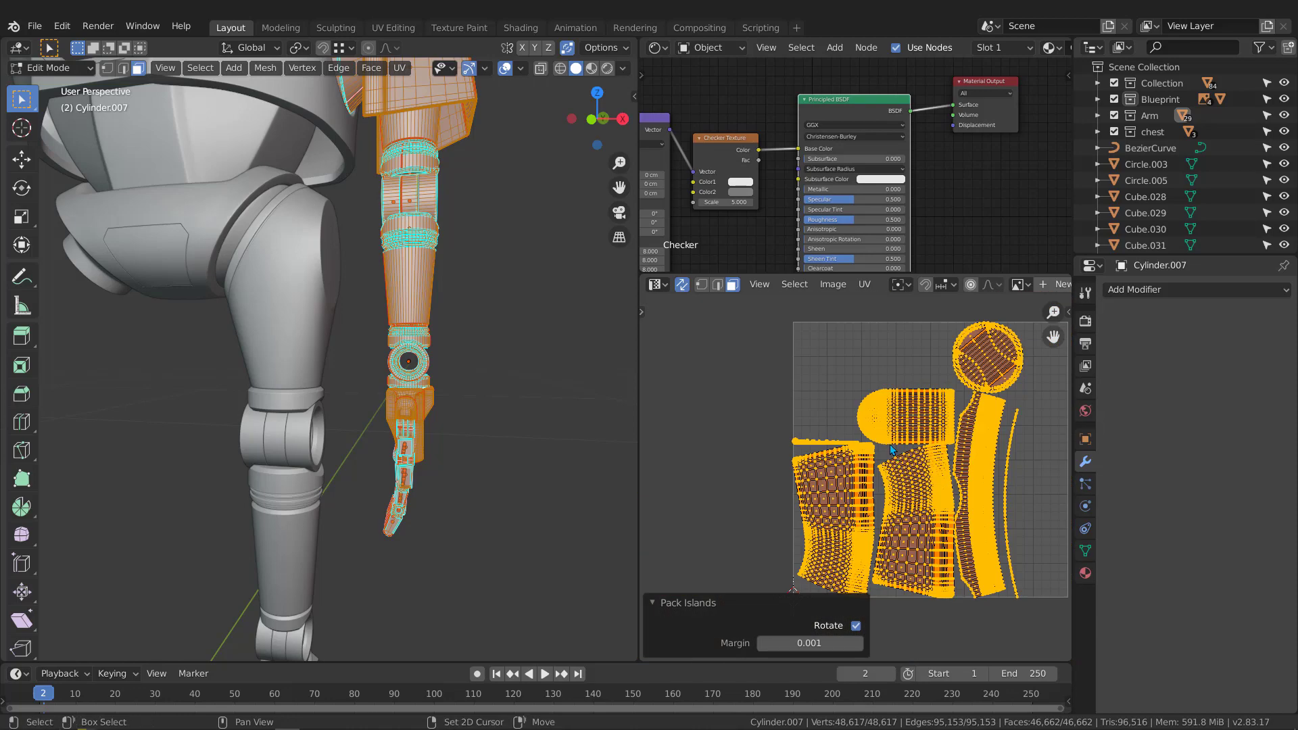
pyautogui.moveTo(891, 445); pyautogui.dragTo(806, 419, button='middle')
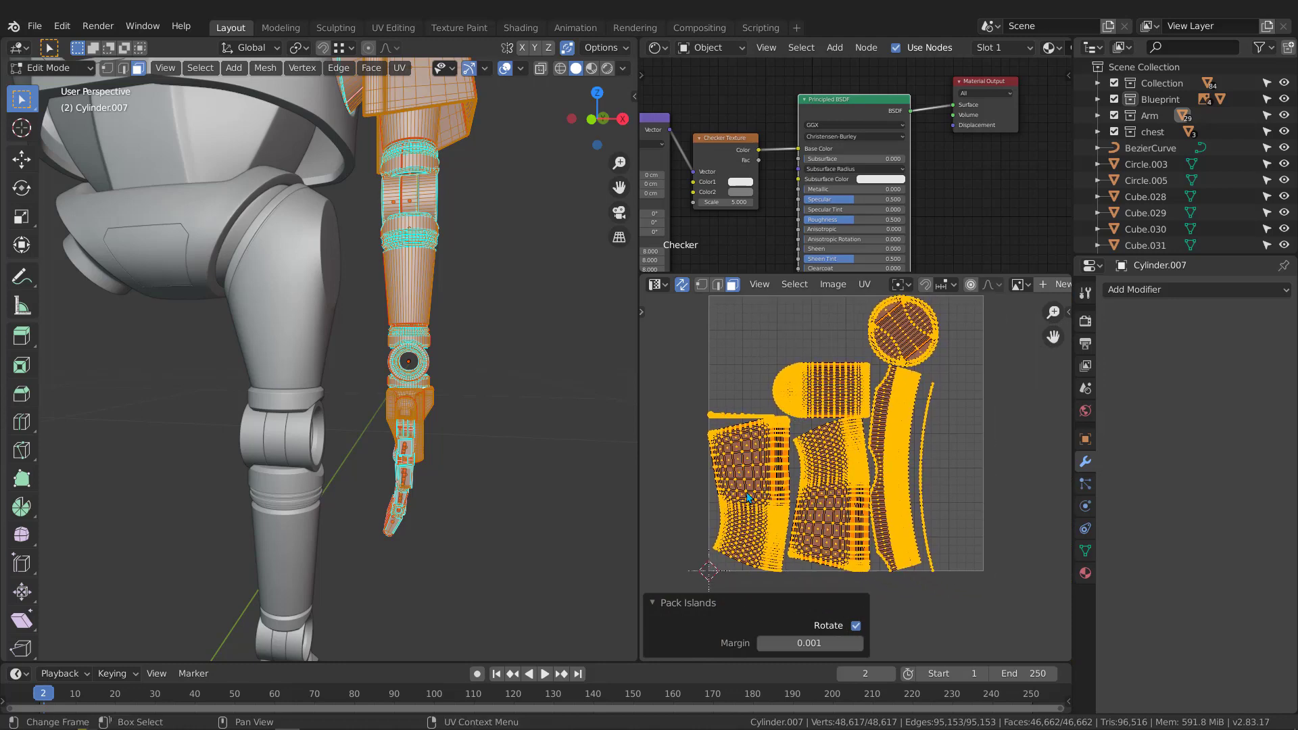
# Leave Edit Mode and preview the checker material on the arm, comparing its density on the shoulder armour, elbow and forearm
pyautogui.moveTo(359, 254); pyautogui.dragTo(466, 352, button='middle')
pyautogui.press('Tab')
pyautogui.press('z')
pyautogui.click(452, 452)
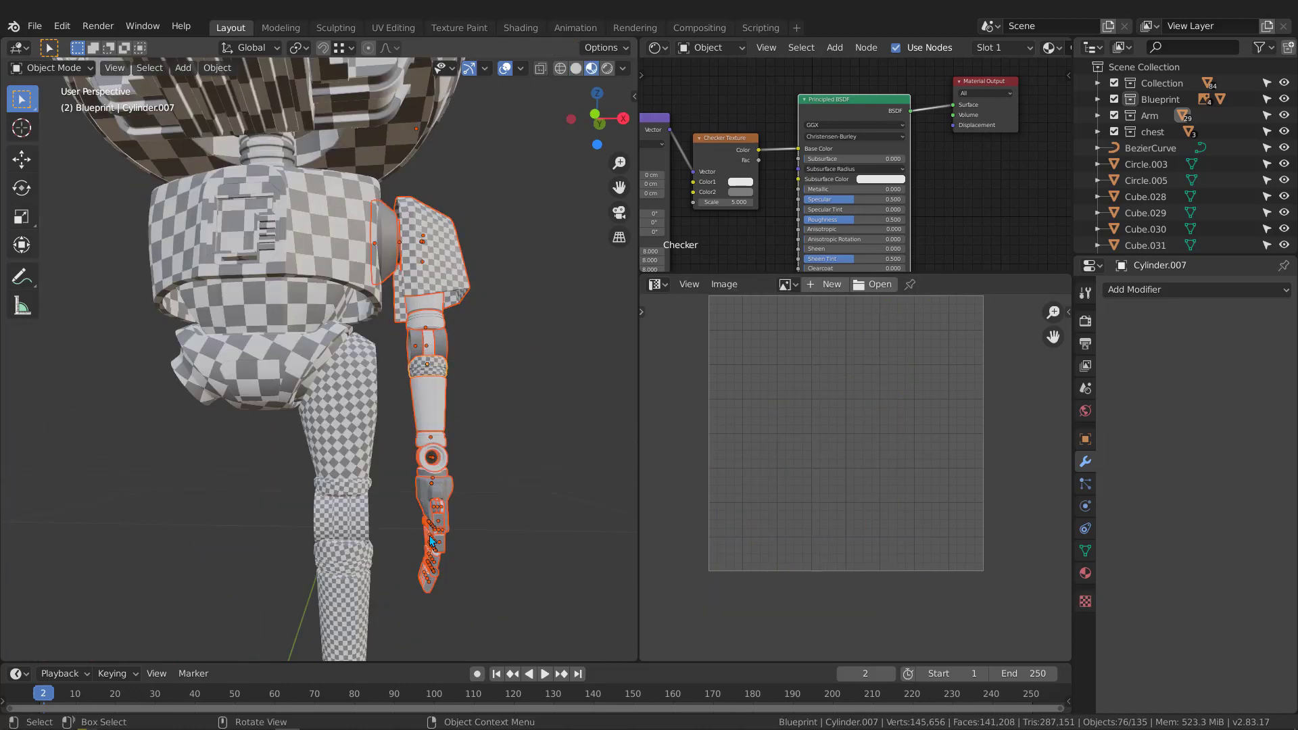
pyautogui.moveTo(436, 540); pyautogui.dragTo(315, 537, button='middle')
pyautogui.scroll(2, 412, 544)
pyautogui.keyDown('shift'); pyautogui.moveTo(426, 519); pyautogui.dragTo(468, 446, button='middle'); pyautogui.keyUp('shift')
pyautogui.scroll(4, 464, 447)
pyautogui.scroll(-1, 439, 294)
pyautogui.keyDown('shift'); pyautogui.moveTo(391, 394); pyautogui.dragTo(416, 642, button='middle'); pyautogui.keyUp('shift')
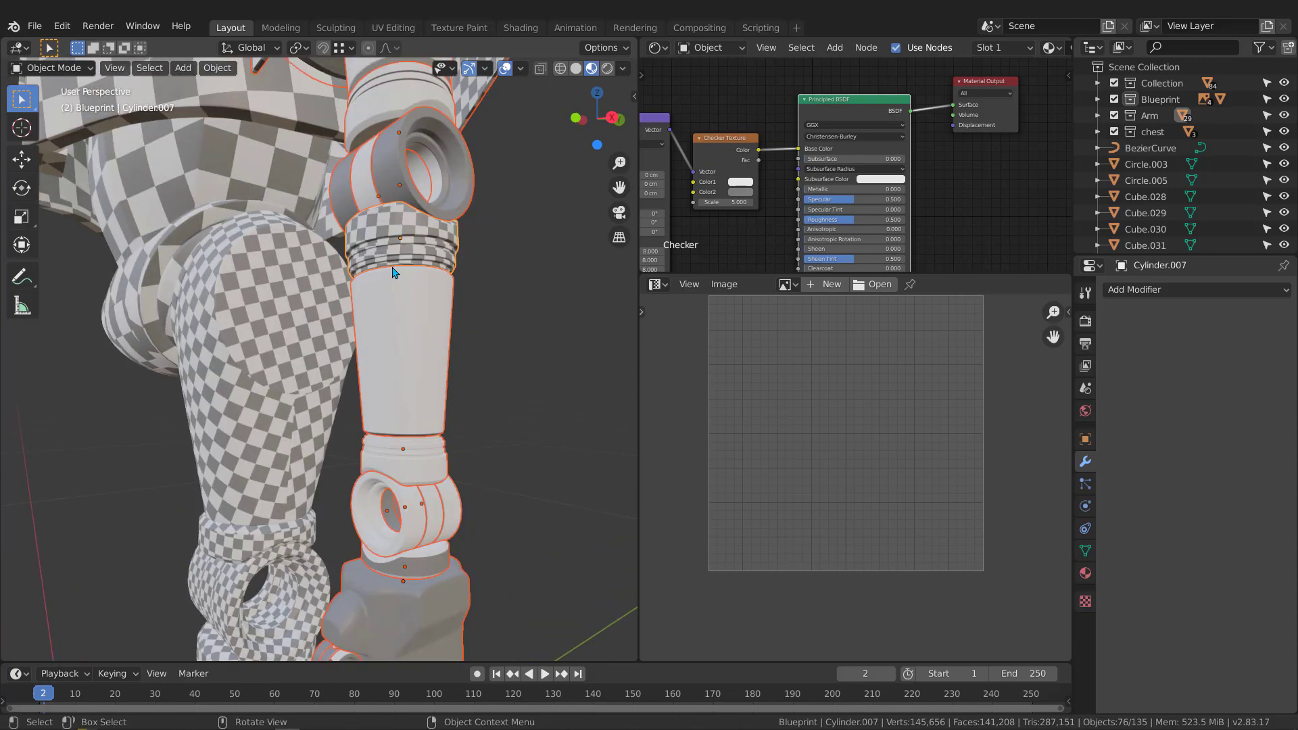
pyautogui.moveTo(406, 282); pyautogui.dragTo(405, 387, button='middle')
pyautogui.scroll(-4, 417, 310)
# Return the arm parts to Edit Mode, average their UV island scale and pack the islands with rotation and a 0.001 margin
pyautogui.press('Tab')
pyautogui.scroll(-3, 421, 375)
pyautogui.scroll(3, 867, 421)
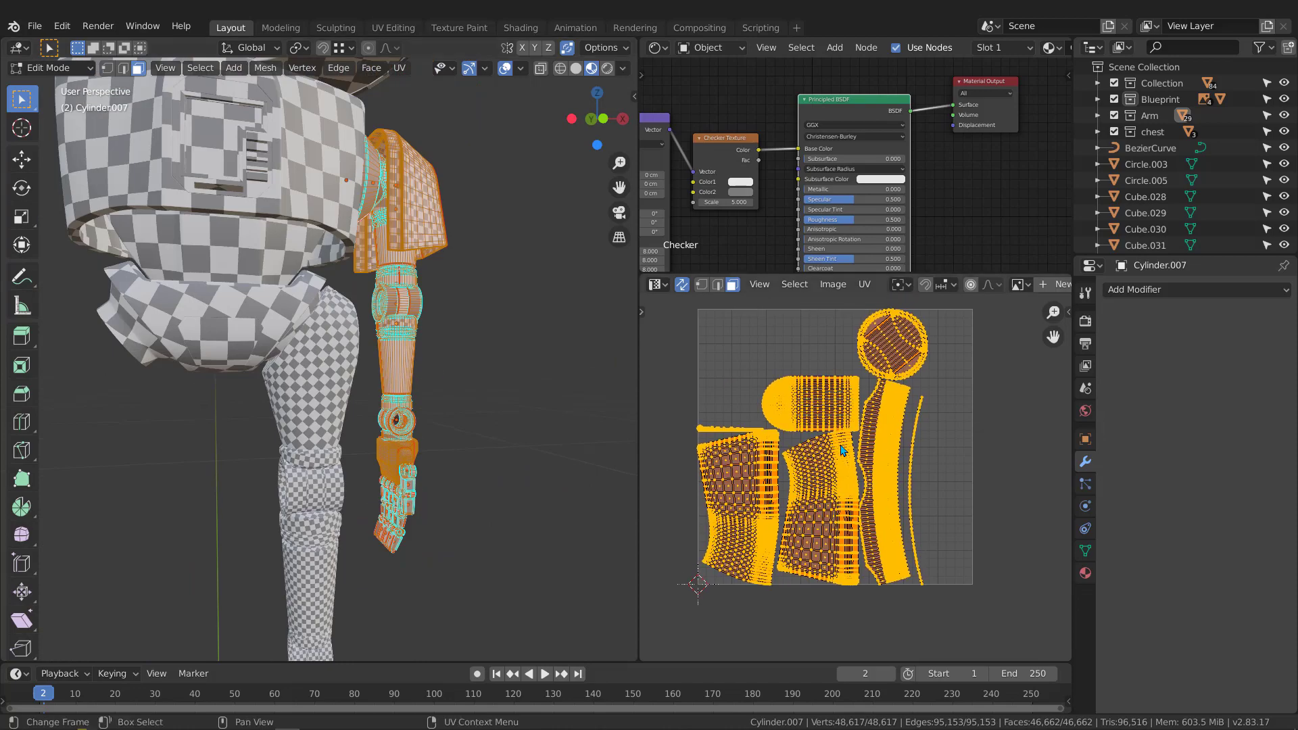
pyautogui.scroll(-2, 909, 484)
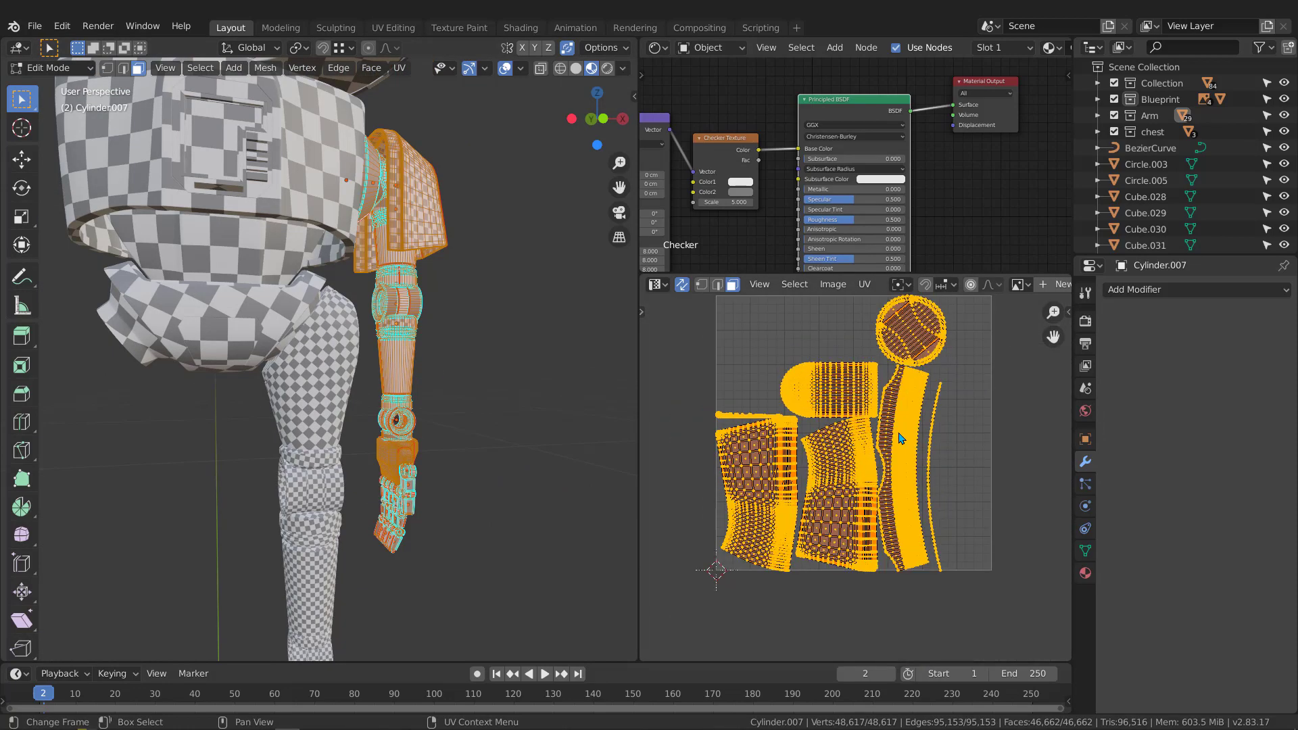
pyautogui.scroll(3, 875, 432)
pyautogui.scroll(-2, 855, 416)
pyautogui.moveTo(854, 415); pyautogui.dragTo(865, 423, button='middle')
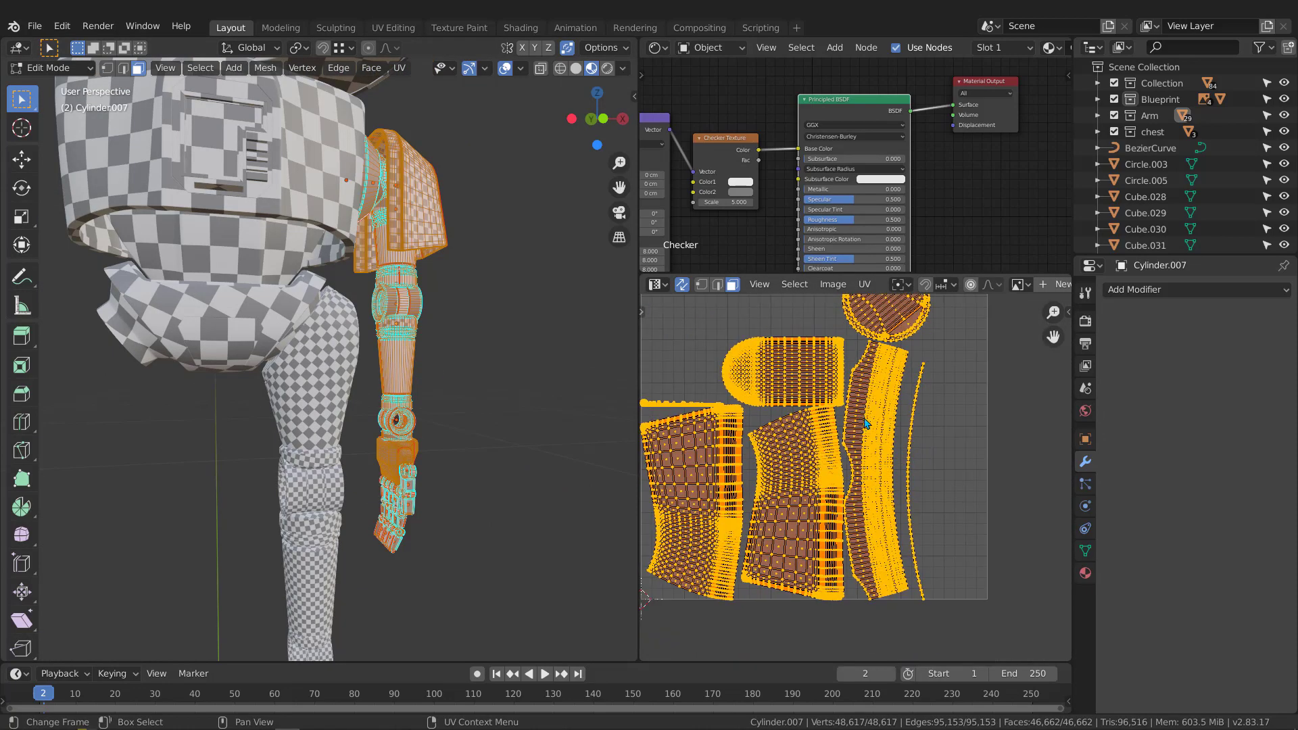
pyautogui.moveTo(426, 273); pyautogui.dragTo(402, 280, button='middle')
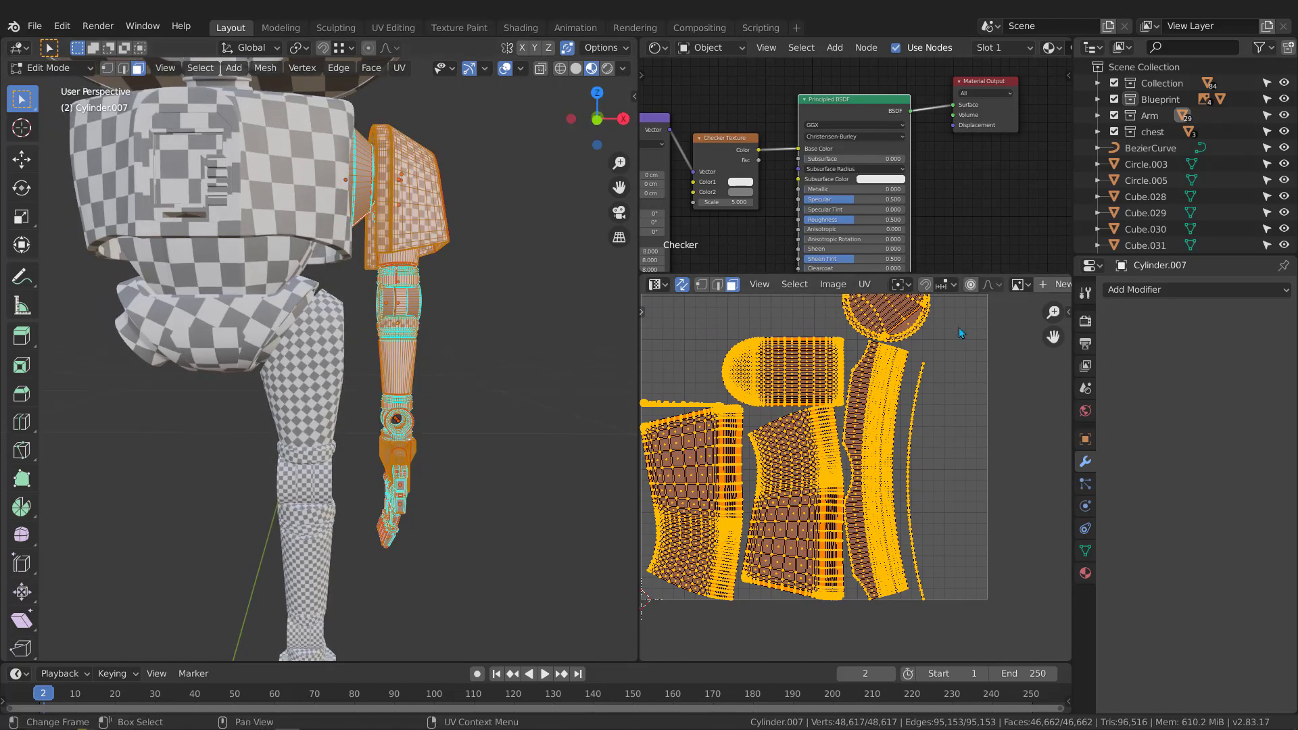
pyautogui.click(864, 285)
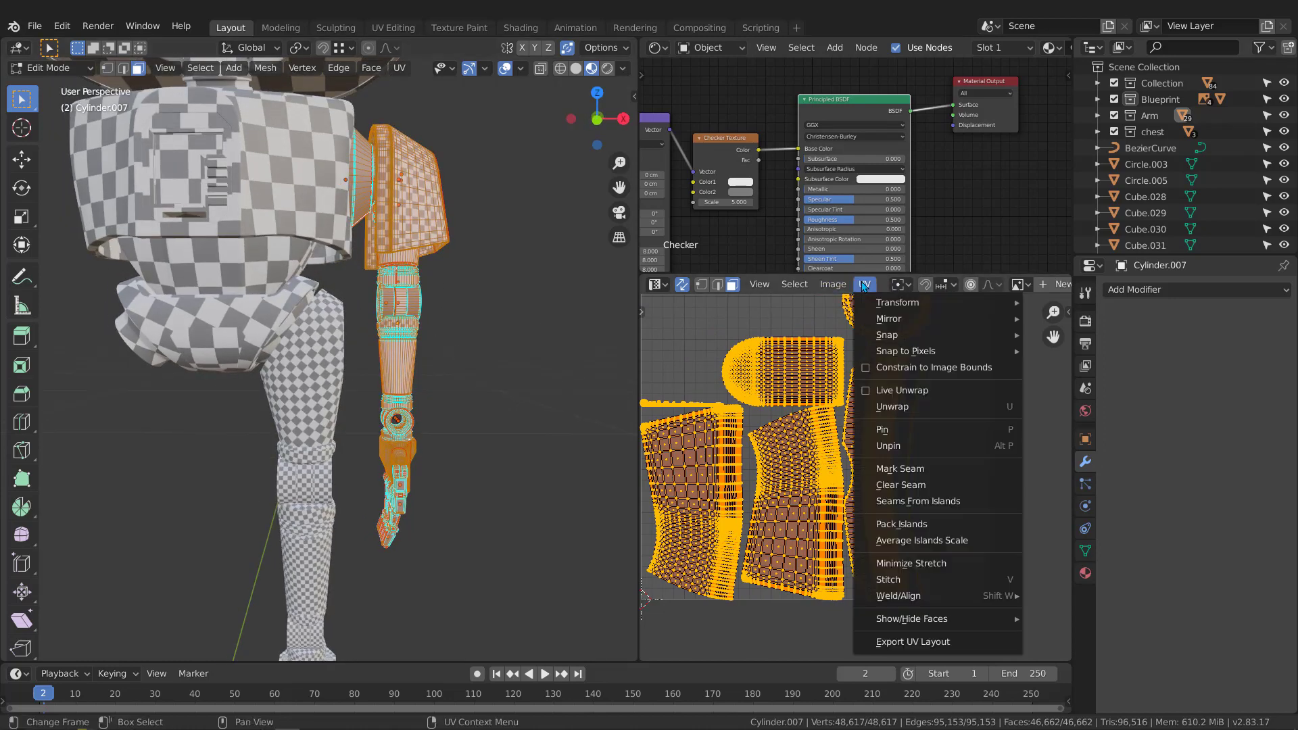
pyautogui.click(901, 548)
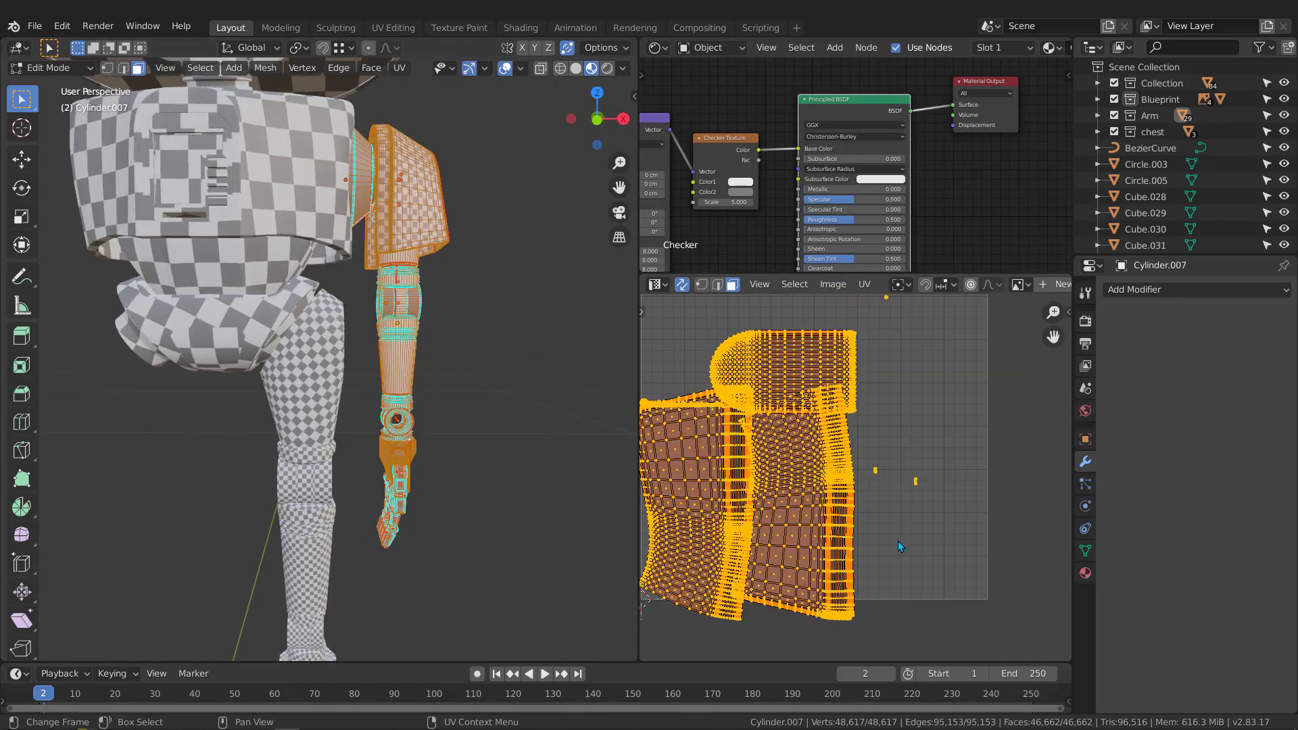
pyautogui.click(866, 285)
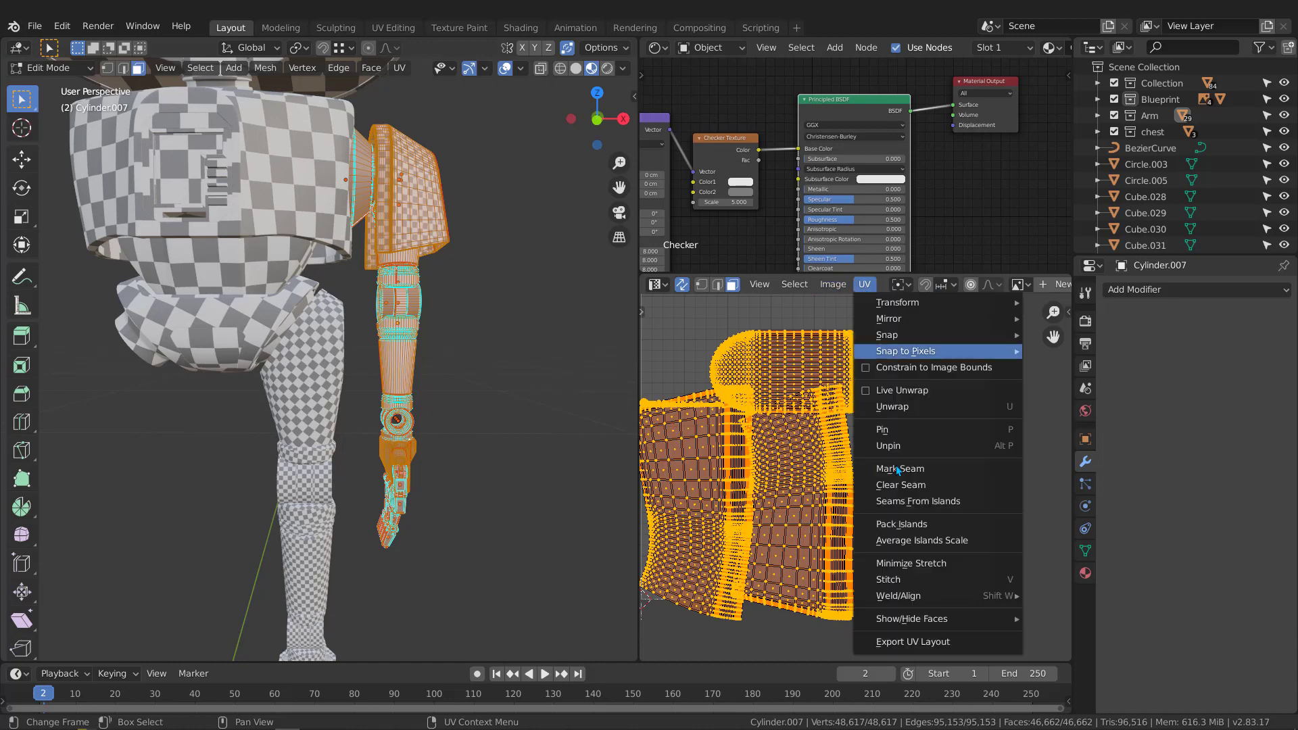
pyautogui.click(901, 525)
pyautogui.scroll(-3, 889, 463)
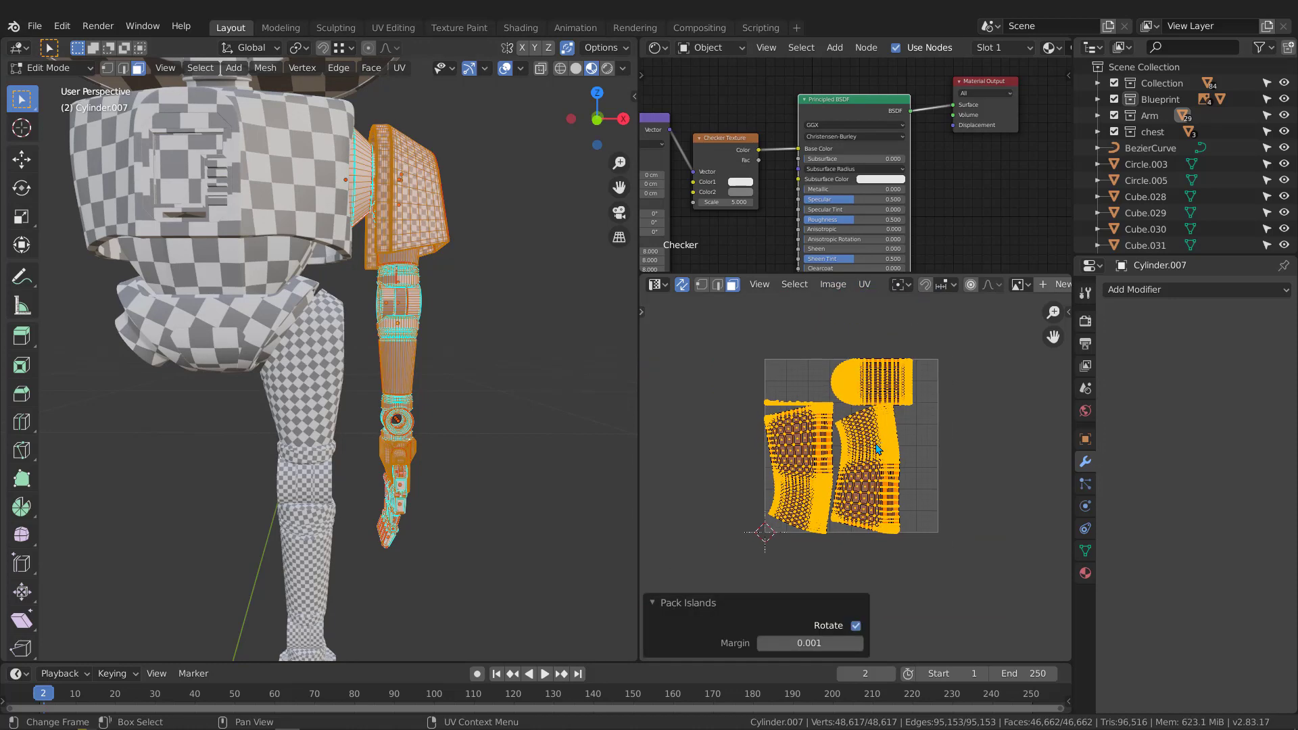
# Unwrap all the selected arm faces again using the Conformal method with a 0.001 margin
pyautogui.press('u')
pyautogui.click(852, 429)
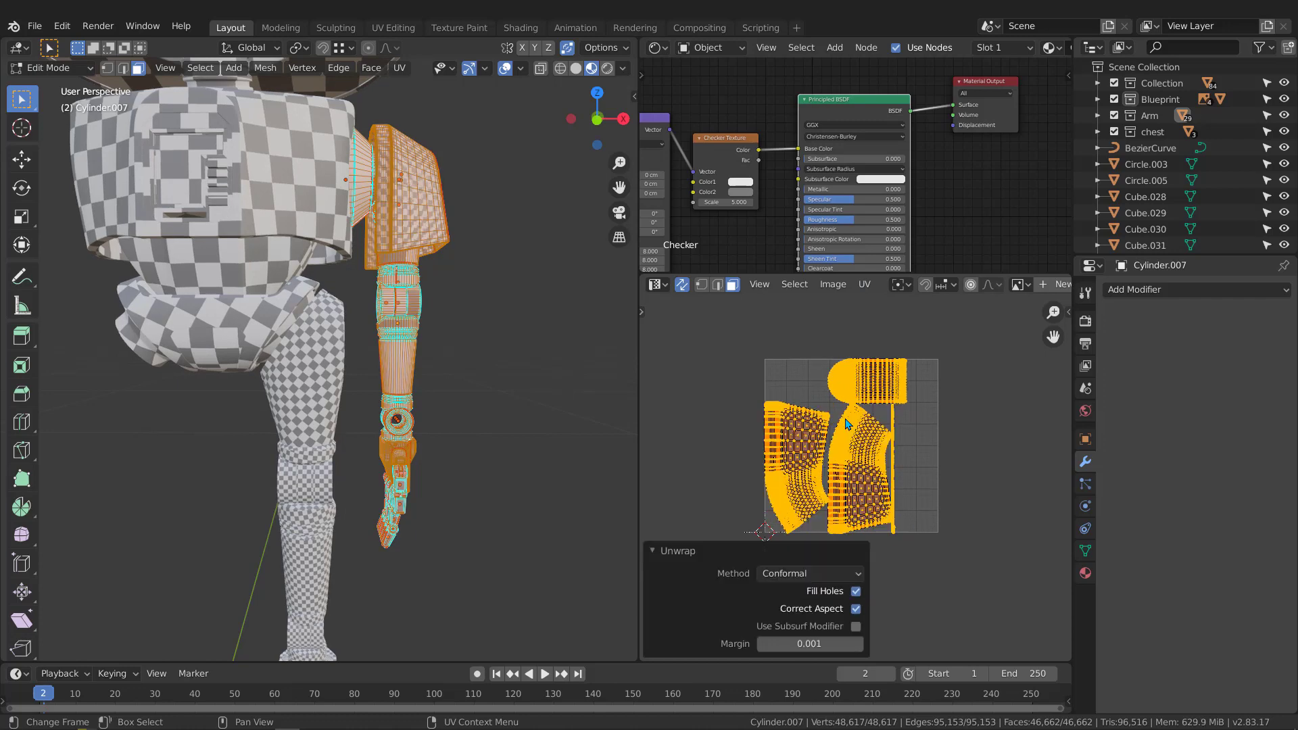
pyautogui.scroll(2, 850, 424)
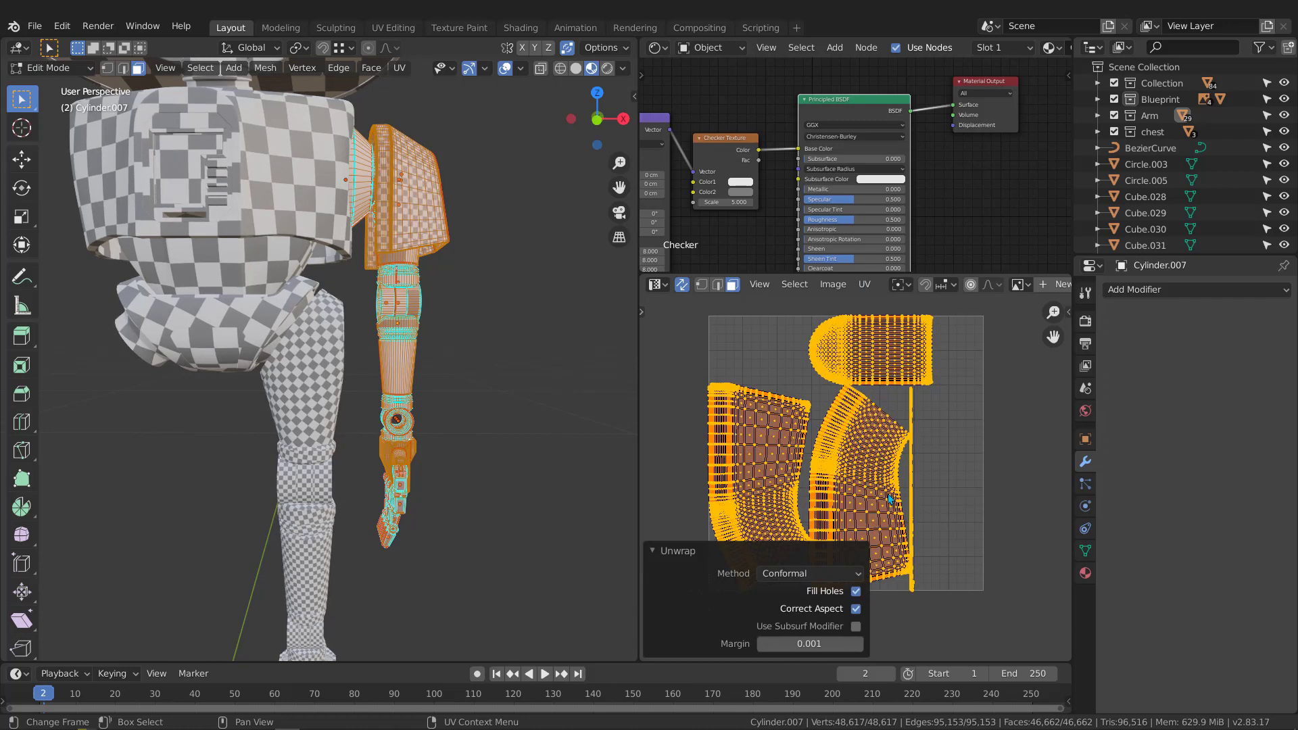
pyautogui.scroll(4, 911, 470)
# Leave Edit Mode, switch the viewport to solid shading and apply the scale of all the selected arm objects
pyautogui.press('Tab')
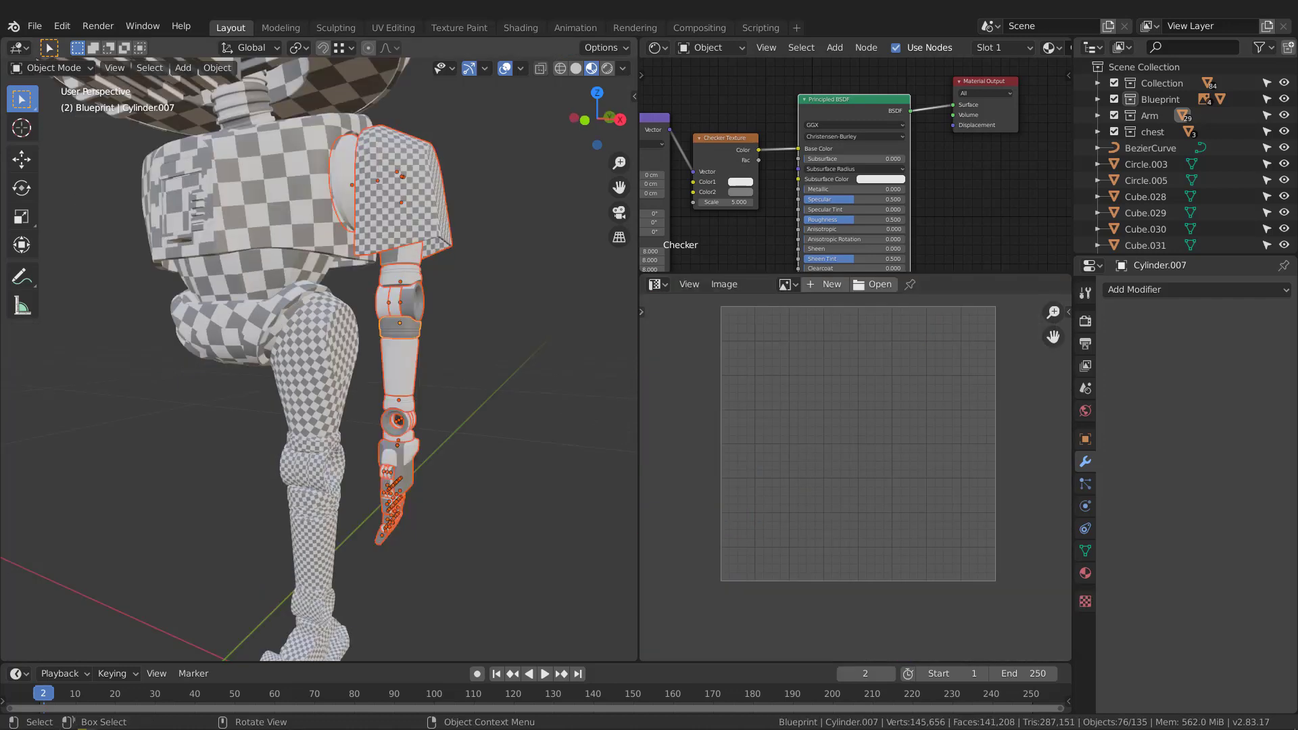
pyautogui.moveTo(397, 282); pyautogui.dragTo(503, 299, button='middle')
pyautogui.press('z')
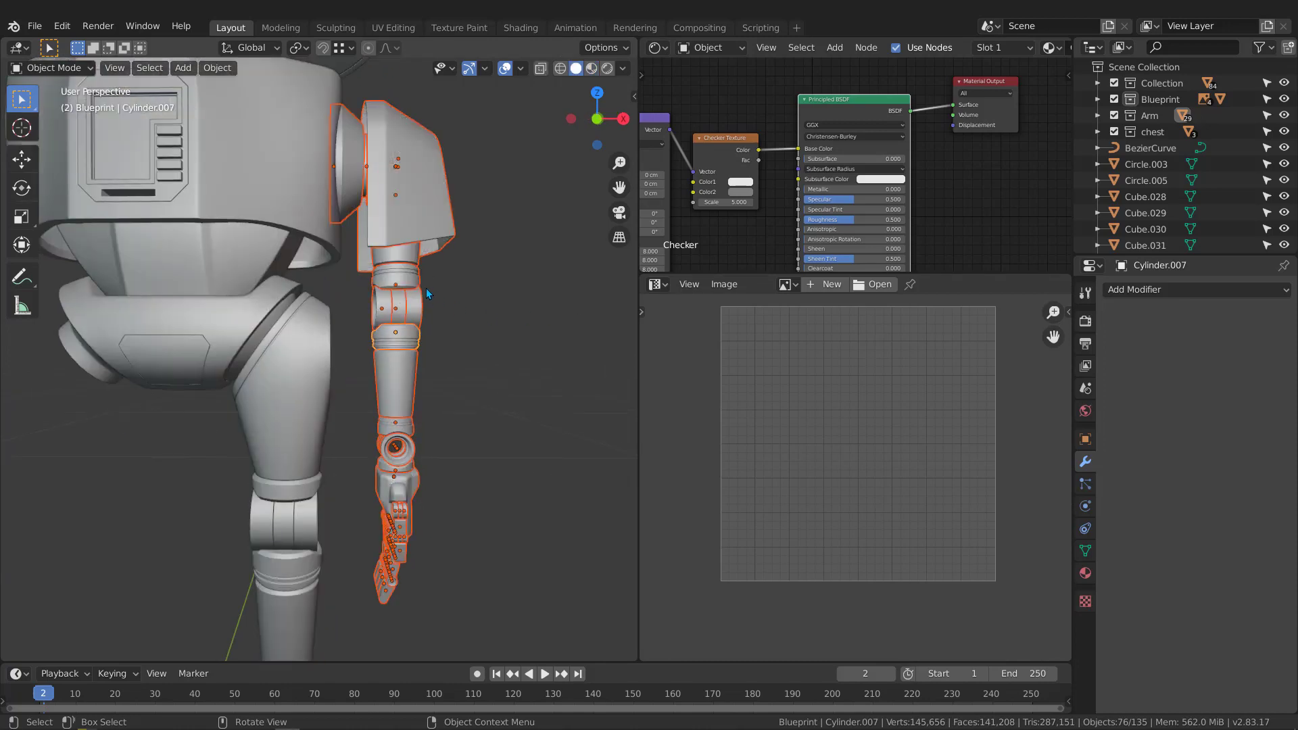
pyautogui.scroll(-2, 426, 288)
pyautogui.moveTo(426, 288); pyautogui.dragTo(437, 303, button='middle')
pyautogui.hotkey('ctrl', 'a')
pyautogui.click(367, 306)
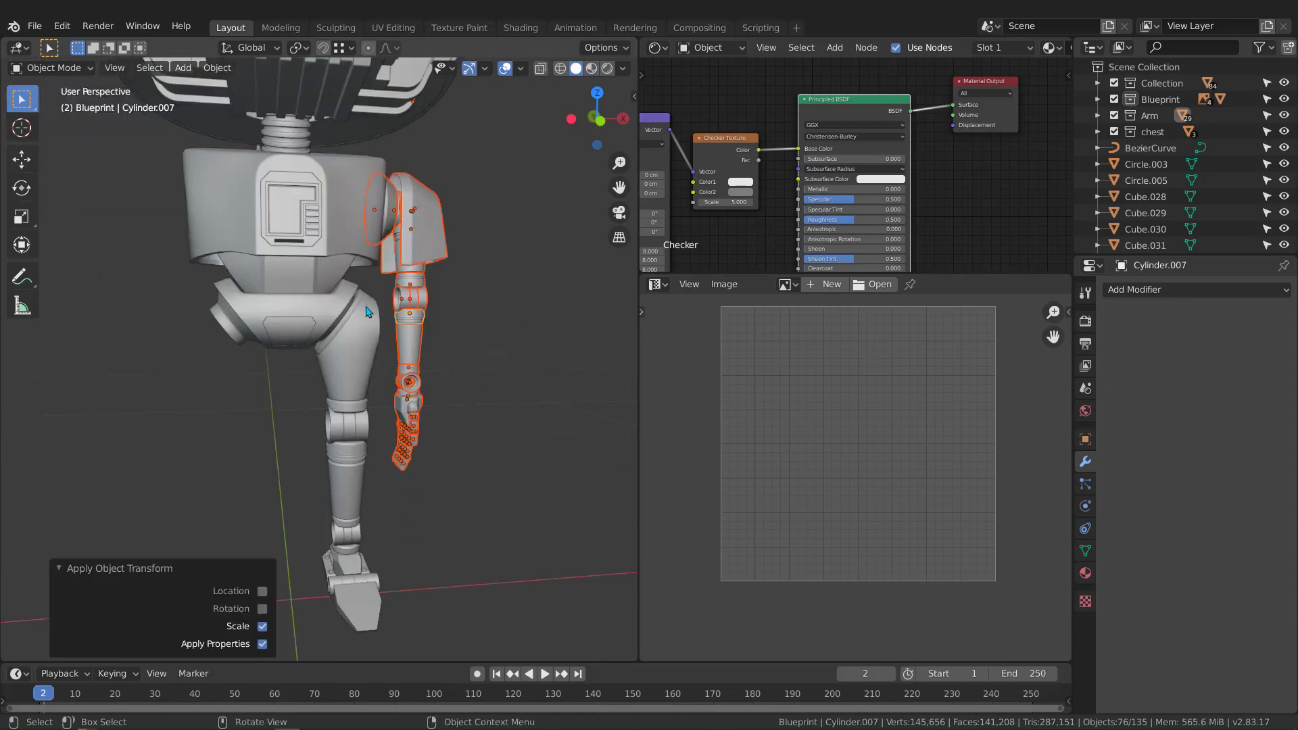
# Re-enter Edit Mode and select sample faces of a large UV island to locate them on the shoulder armour
pyautogui.scroll(6, 405, 305)
pyautogui.scroll(1, 405, 236)
pyautogui.moveTo(405, 236); pyautogui.dragTo(424, 249, button='middle')
pyautogui.keyDown('shift'); pyautogui.moveTo(408, 162); pyautogui.dragTo(394, 336, button='middle'); pyautogui.keyUp('shift')
pyautogui.press('Tab')
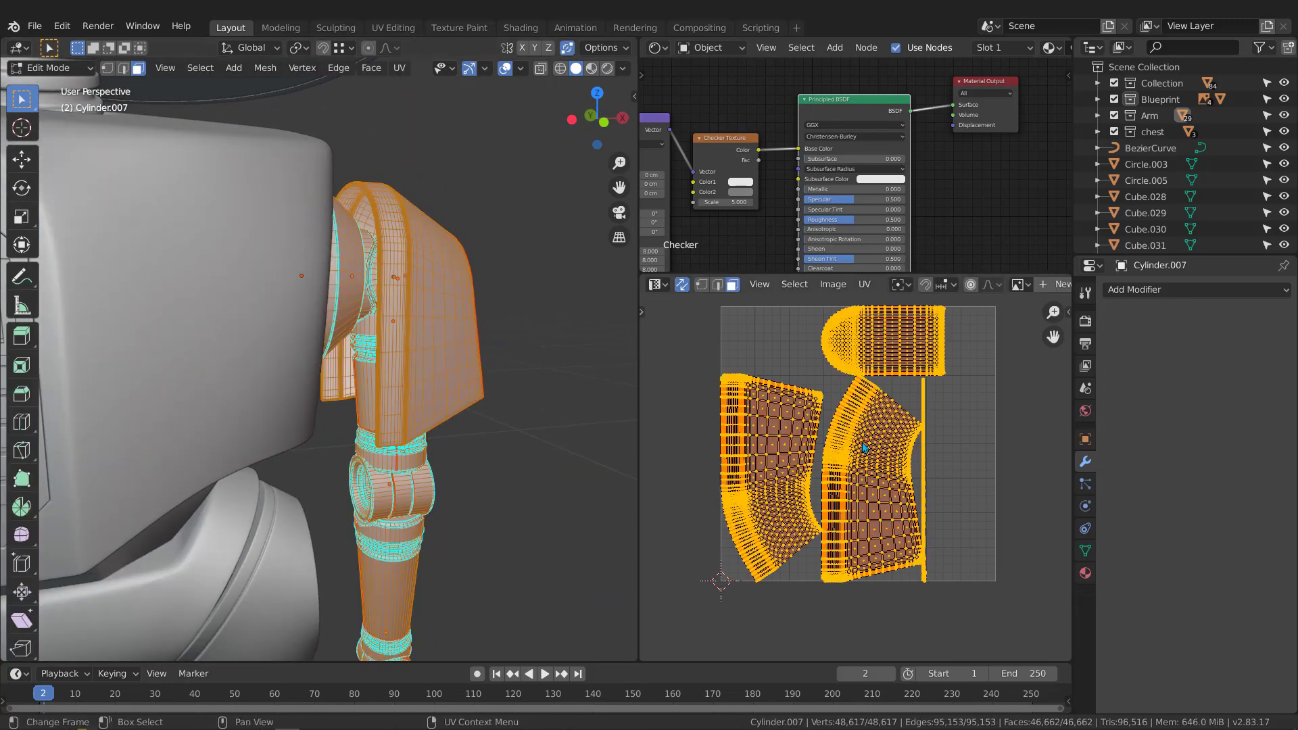
pyautogui.scroll(3, 864, 448)
pyautogui.scroll(-3, 820, 428)
pyautogui.click(767, 460)
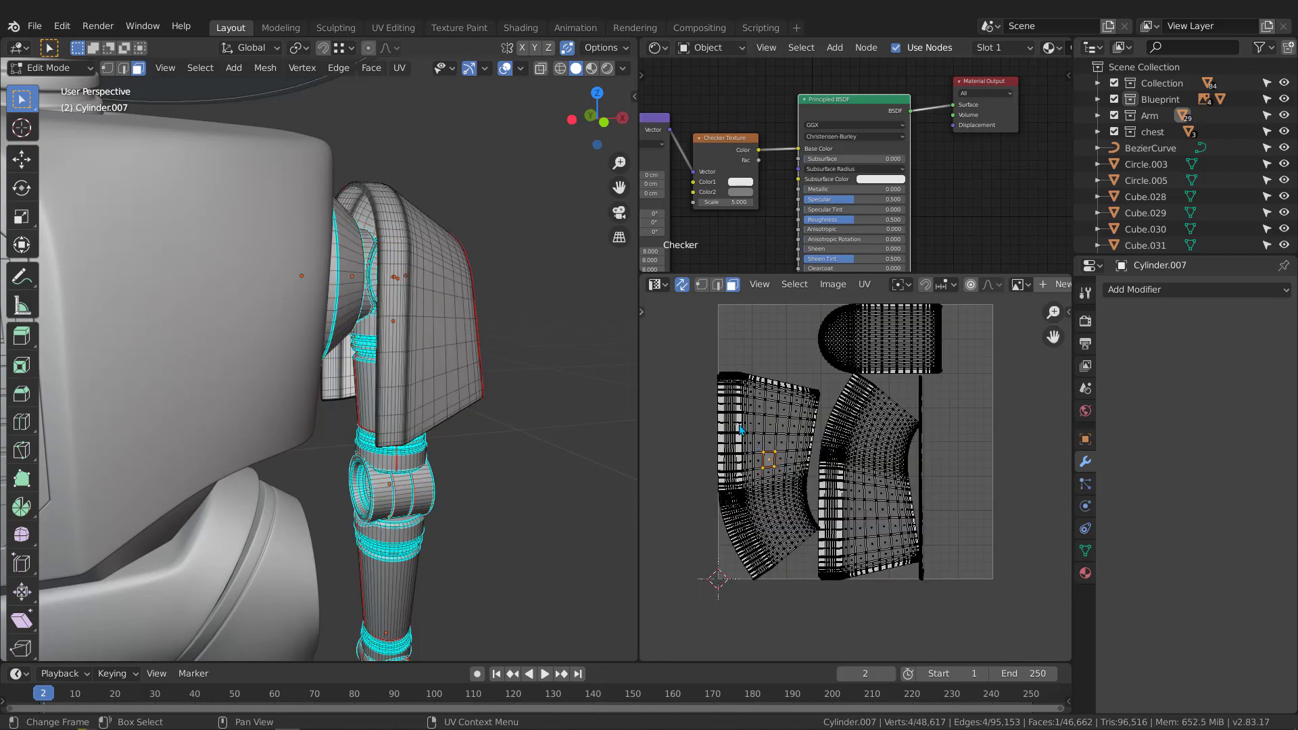
pyautogui.scroll(2, 740, 430)
pyautogui.moveTo(797, 513); pyautogui.dragTo(798, 515)
pyautogui.moveTo(387, 301); pyautogui.dragTo(185, 297, button='middle')
pyautogui.scroll(-3, 815, 436)
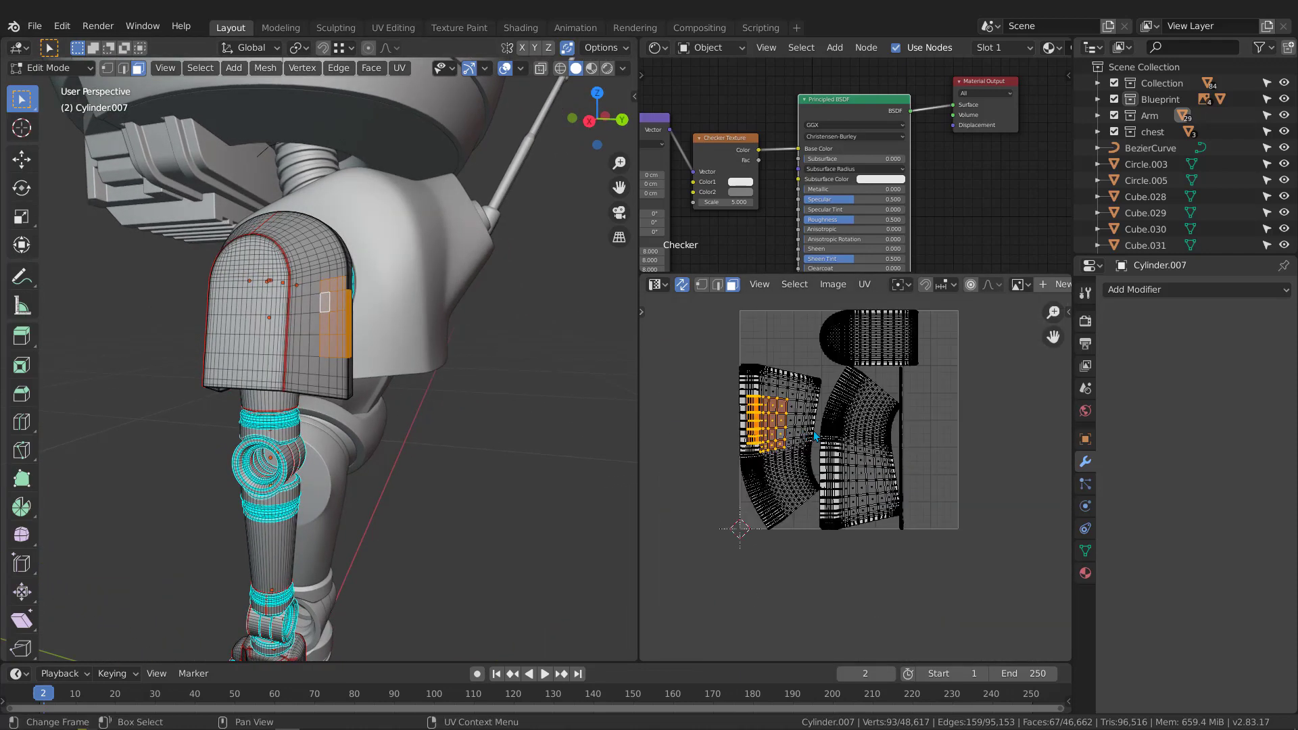
# Select all the arm's UV islands, average their scale and pack them with rotation and a 0.001 margin
pyautogui.moveTo(701, 561); pyautogui.dragTo(1024, 305)
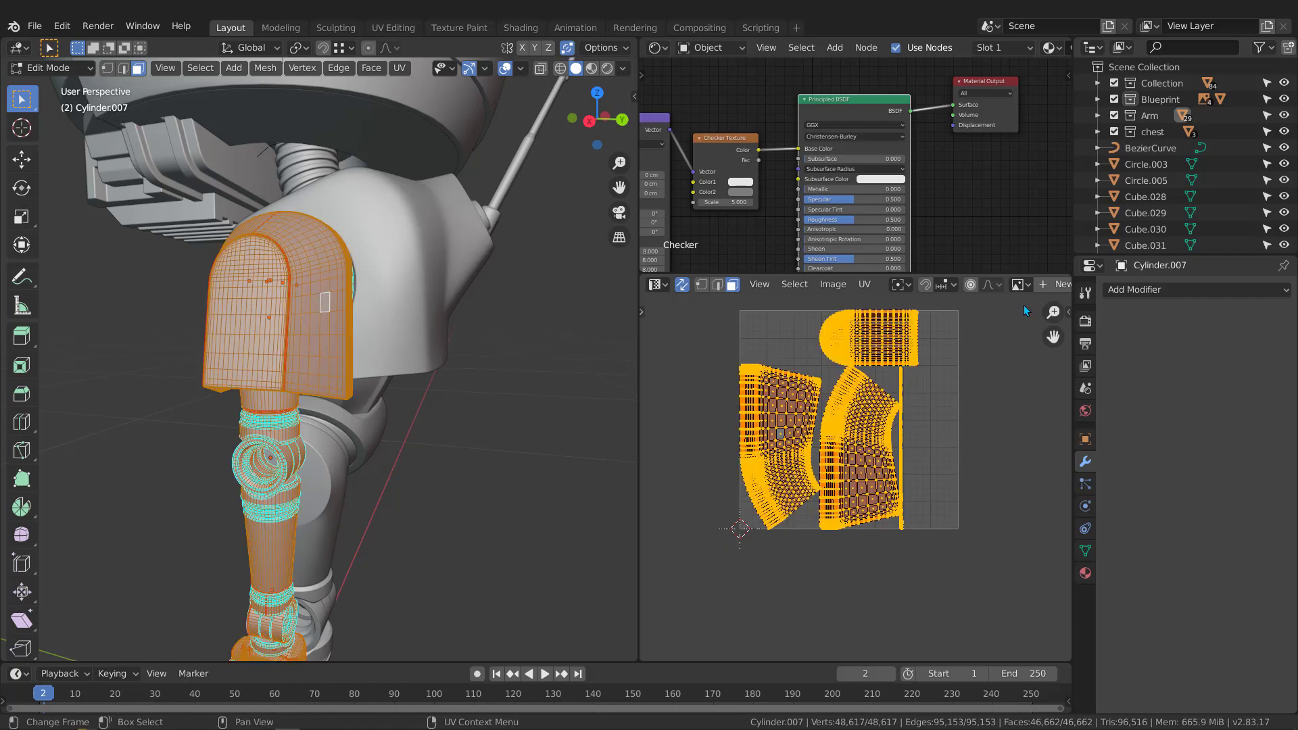
pyautogui.scroll(-2, 433, 380)
pyautogui.moveTo(521, 345); pyautogui.dragTo(720, 342, button='middle')
pyautogui.click(865, 284)
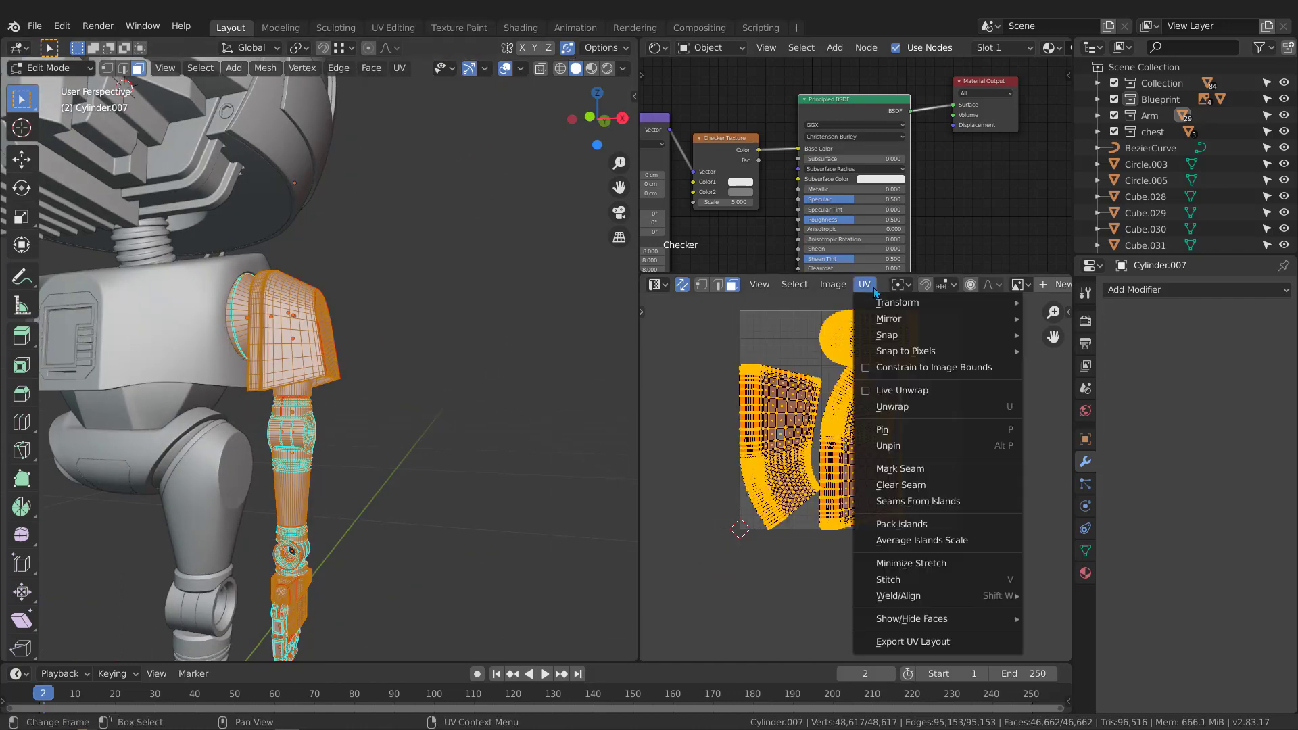
pyautogui.click(907, 543)
pyautogui.scroll(6, 907, 545)
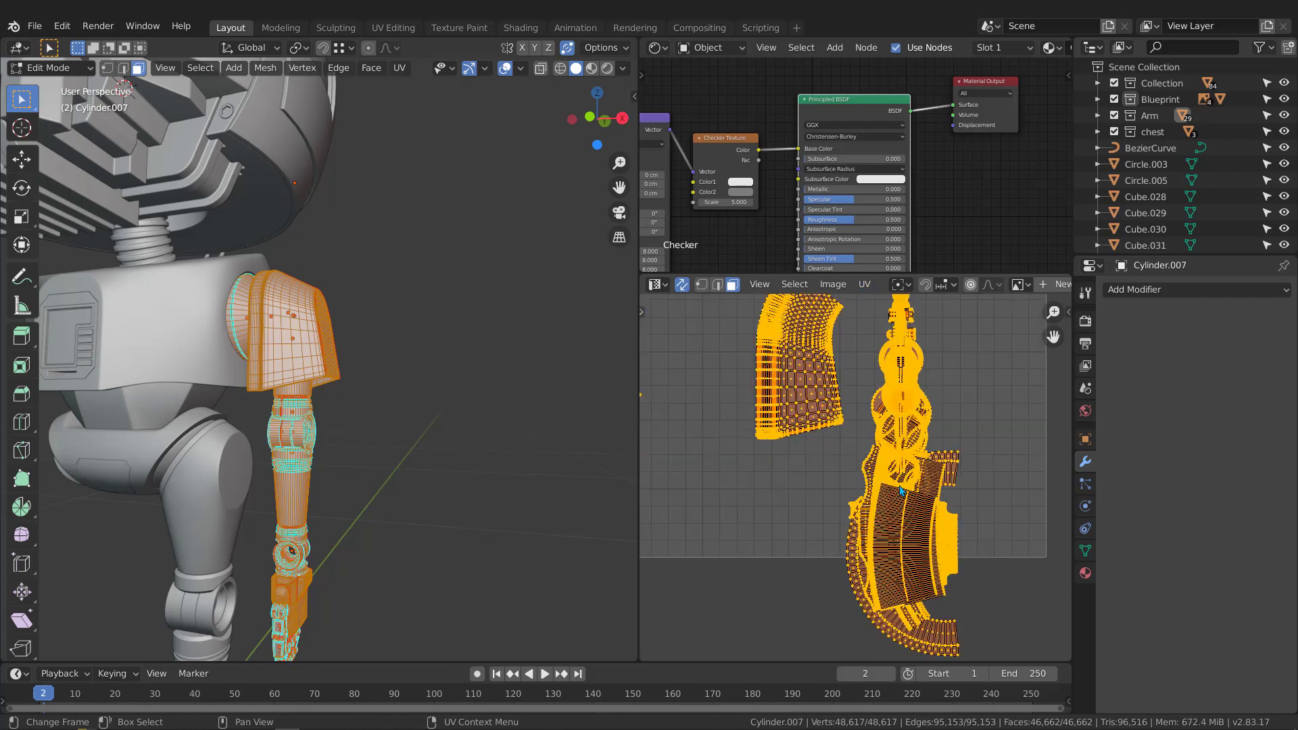
pyautogui.click(865, 284)
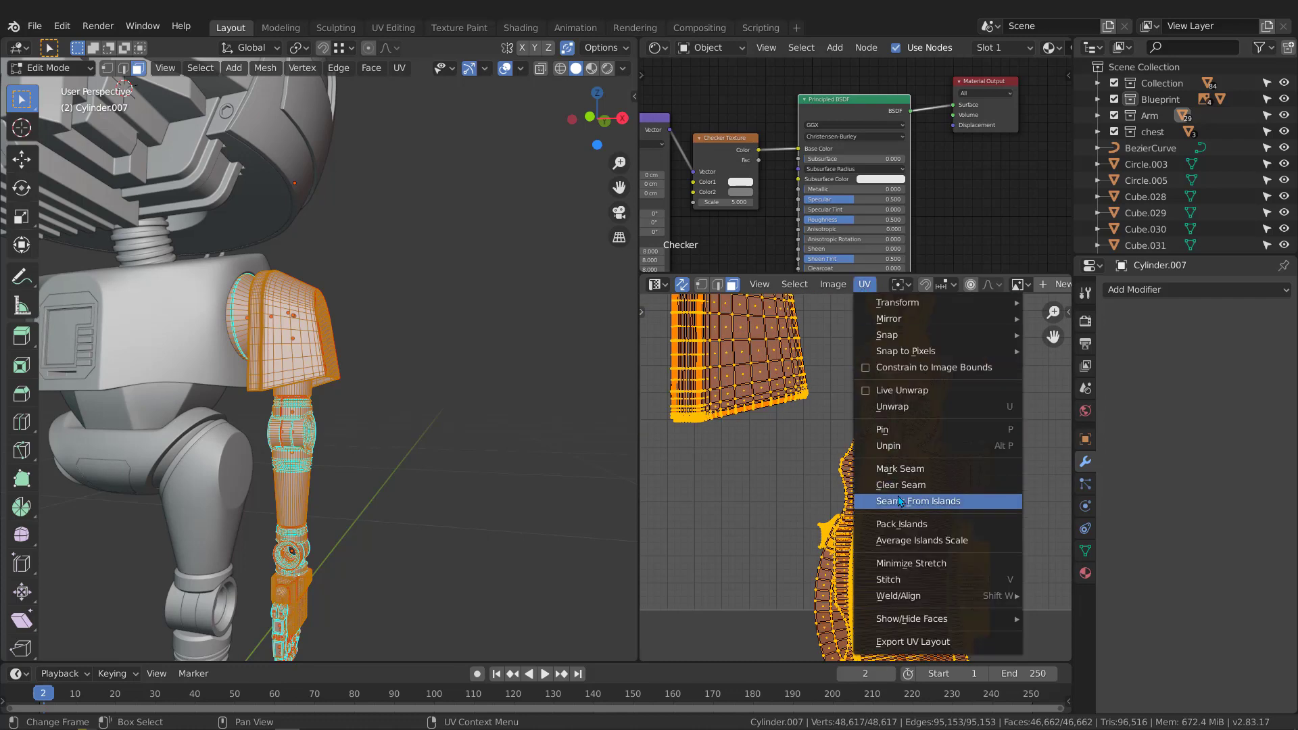
pyautogui.click(901, 525)
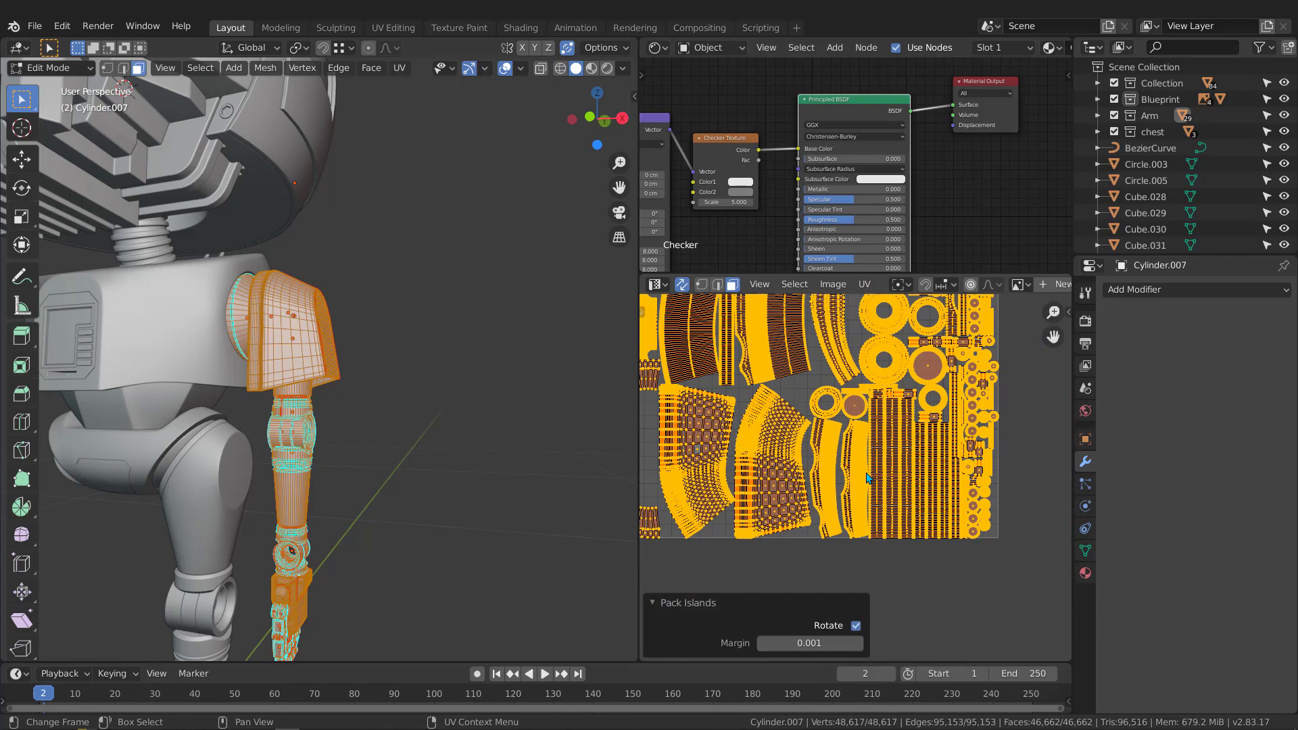
# Inspect the repacked arm layout for island proportions, spacing and use of the UV square
pyautogui.scroll(-3, 866, 484)
pyautogui.moveTo(827, 367); pyautogui.dragTo(871, 423, button='middle')
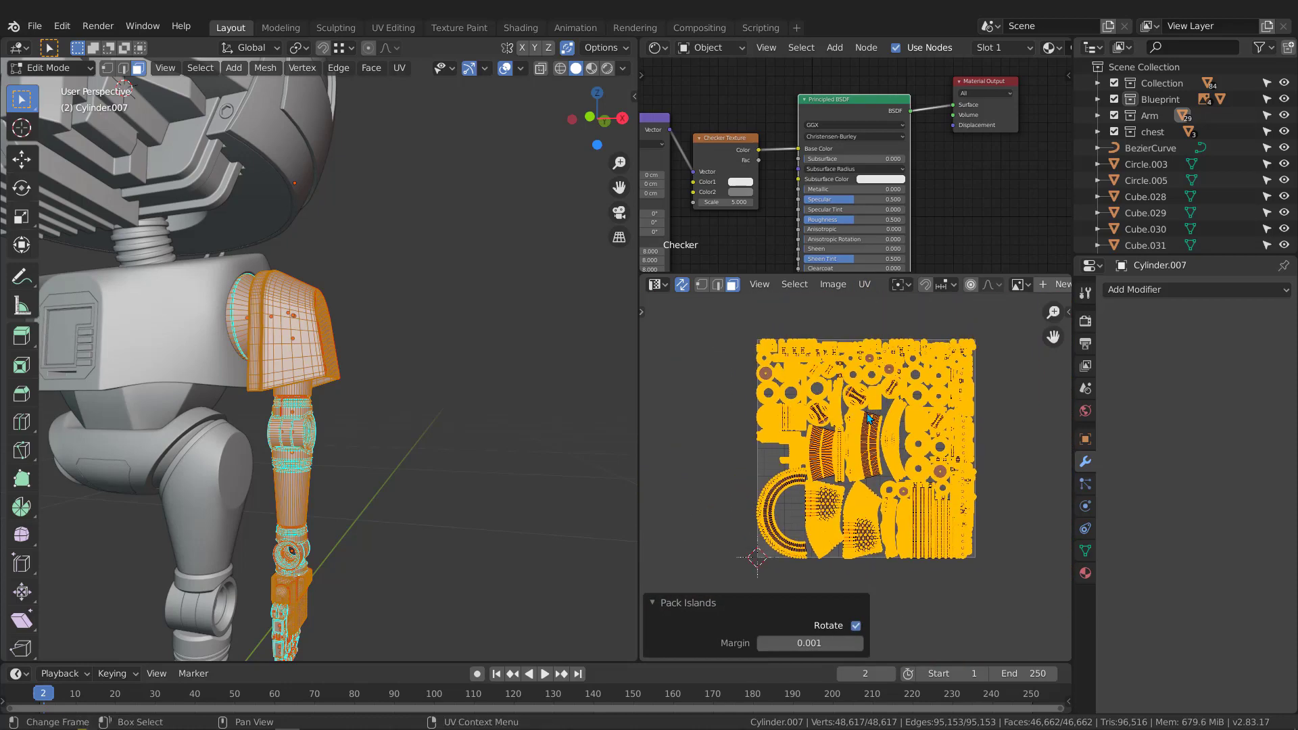
pyautogui.scroll(4, 873, 414)
pyautogui.scroll(-3, 875, 372)
pyautogui.scroll(1, 910, 389)
pyautogui.moveTo(950, 379); pyautogui.dragTo(1024, 457, button='middle')
pyautogui.scroll(2, 910, 390)
pyautogui.scroll(-4, 838, 396)
pyautogui.moveTo(859, 394); pyautogui.dragTo(939, 356, button='middle')
pyautogui.scroll(3, 869, 447)
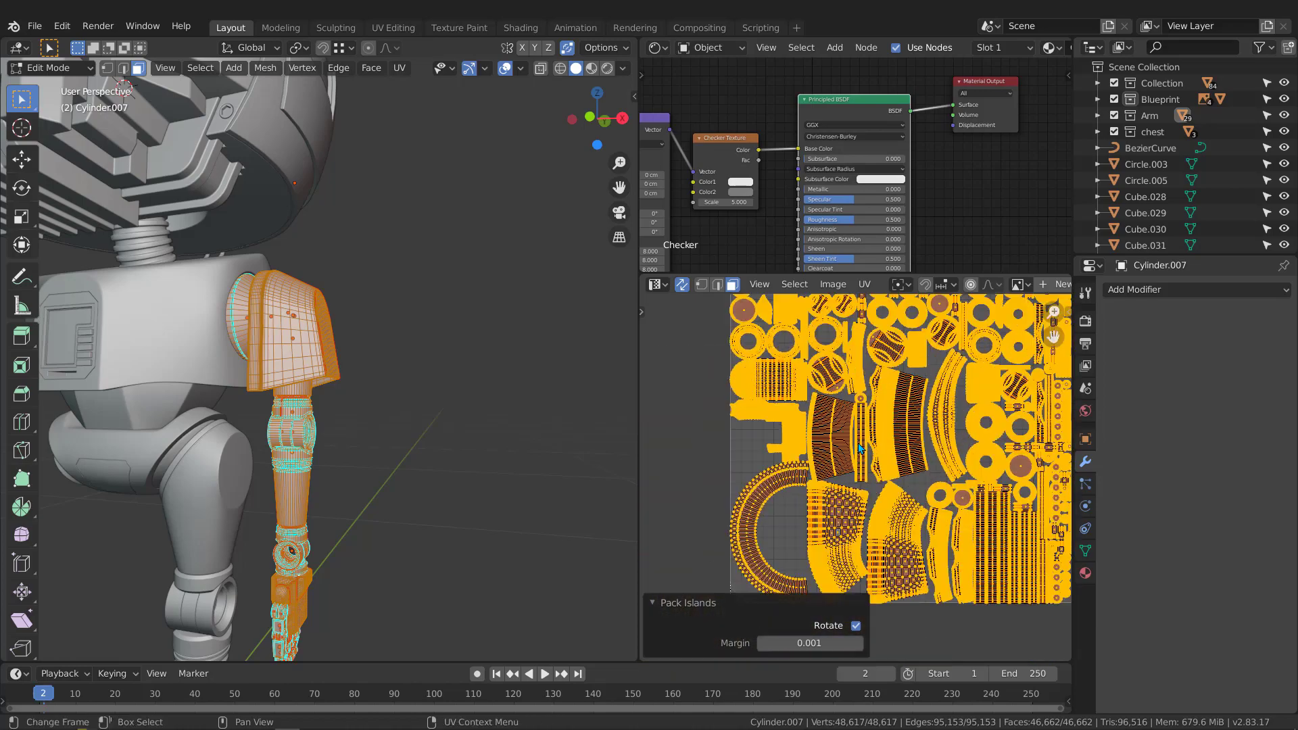
pyautogui.scroll(-4, 846, 471)
# Leave Edit Mode and check the checker material's density along the whole arm and hand against the body in Material Preview
pyautogui.moveTo(371, 410); pyautogui.dragTo(446, 384, button='middle')
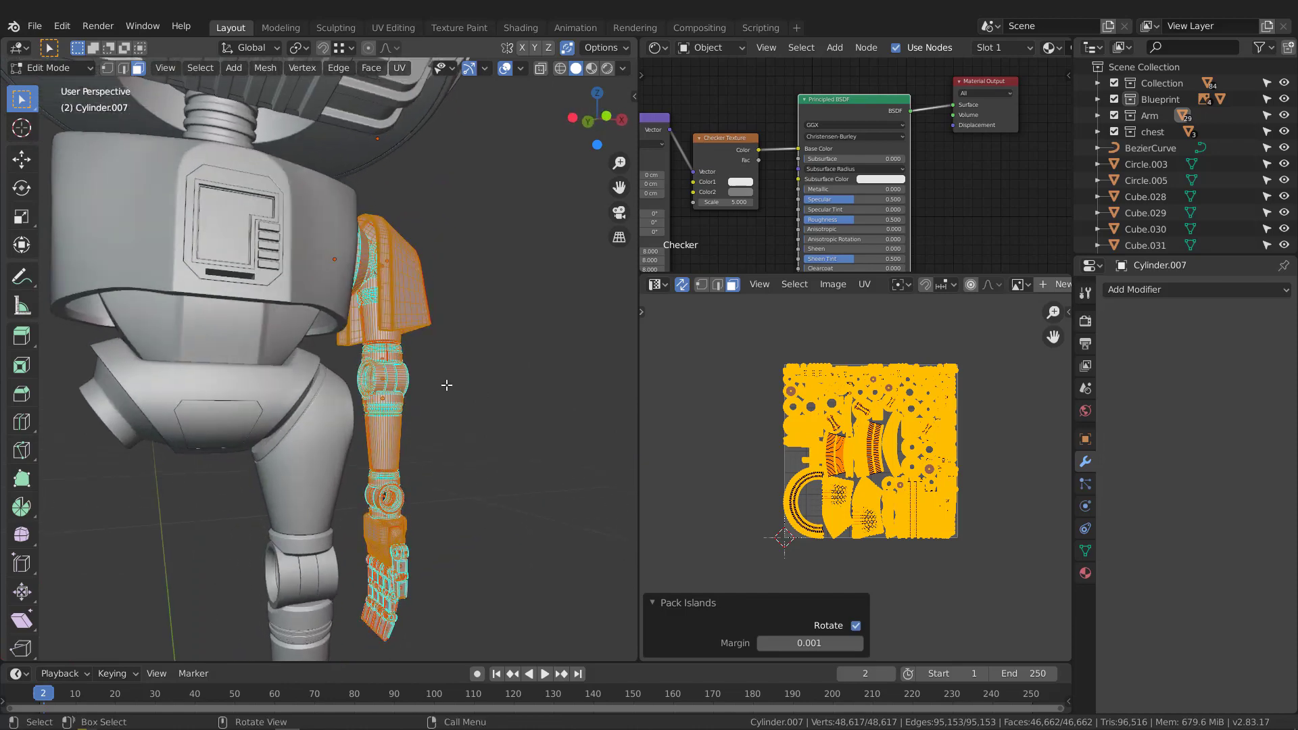
pyautogui.press('Tab')
pyautogui.press('z')
pyautogui.click(445, 541)
pyautogui.moveTo(445, 541); pyautogui.dragTo(351, 532, button='middle')
pyautogui.keyDown('shift'); pyautogui.moveTo(355, 473); pyautogui.dragTo(365, 264, button='middle'); pyautogui.keyUp('shift')
pyautogui.scroll(3, 366, 271)
pyautogui.moveTo(359, 433); pyautogui.dragTo(436, 372, button='middle')
pyautogui.scroll(-4, 416, 448)
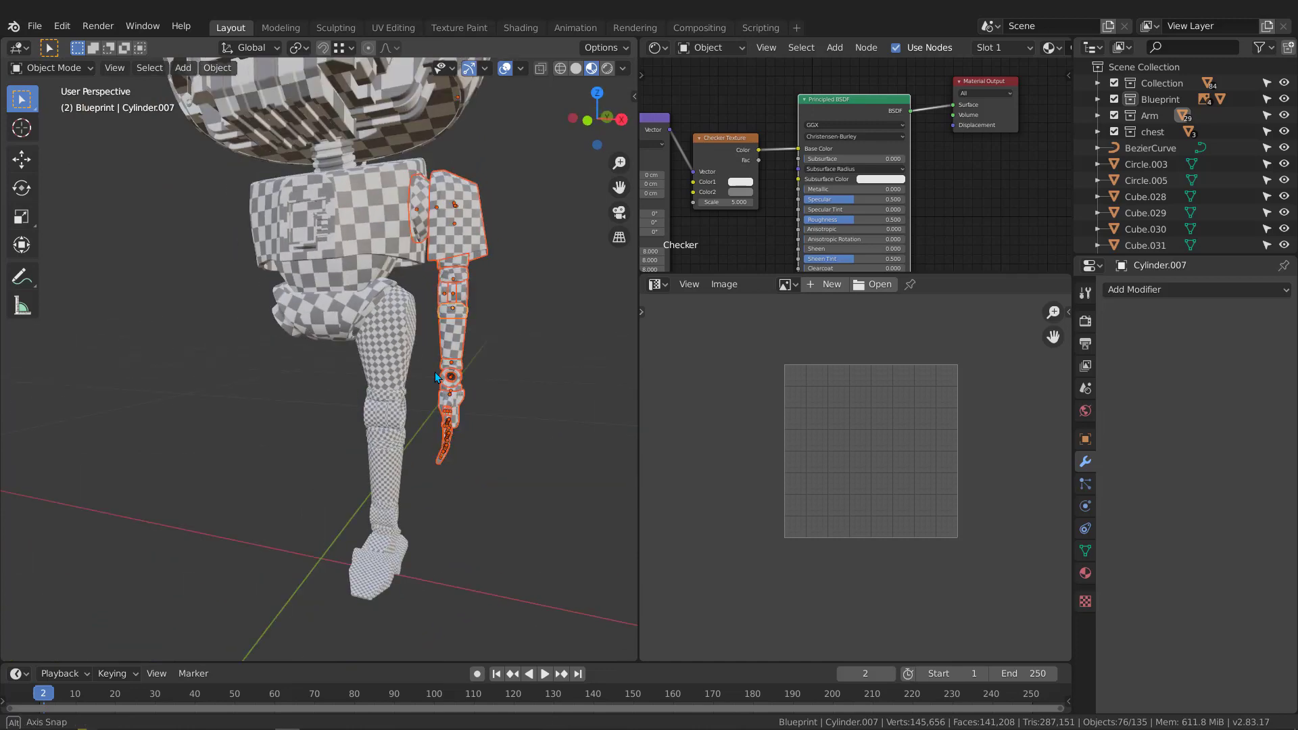
# Select all the leg parts from thigh to foot as well as the hip piece joining the thigh, and apply their scale
pyautogui.moveTo(410, 354); pyautogui.dragTo(410, 354)
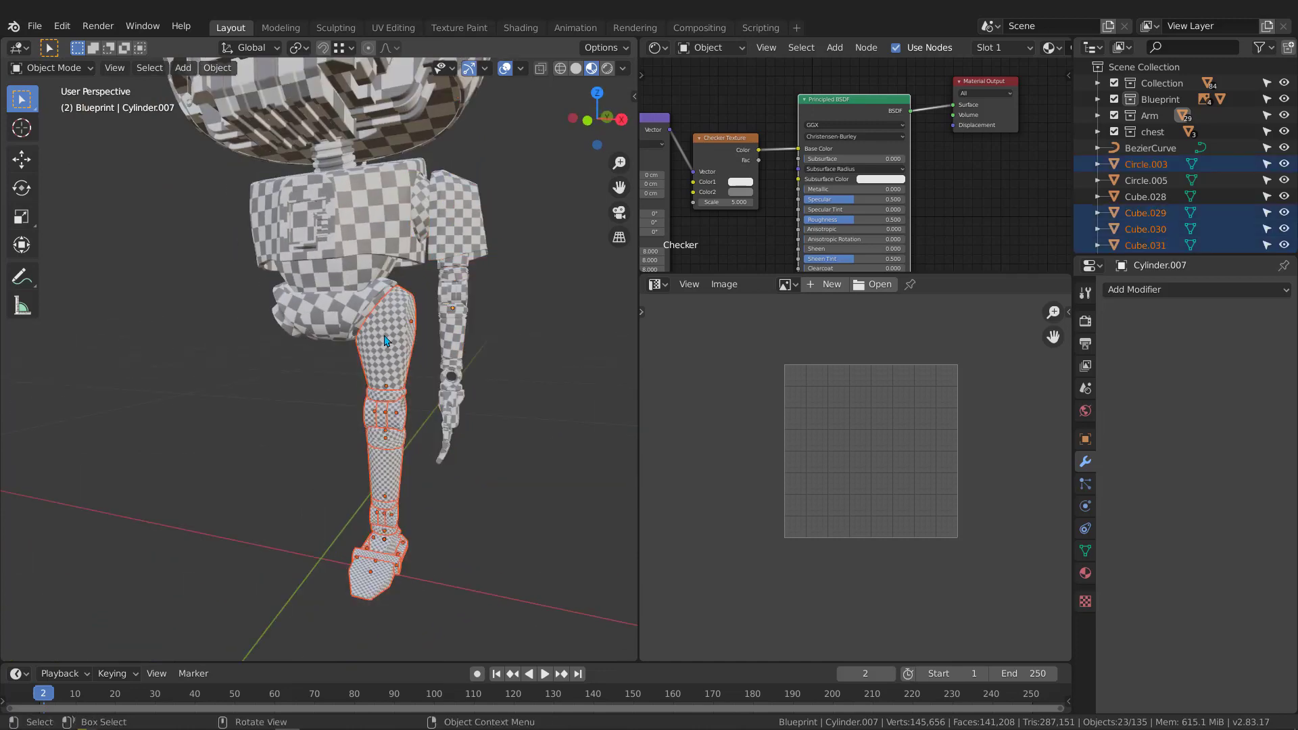
pyautogui.scroll(5, 402, 332)
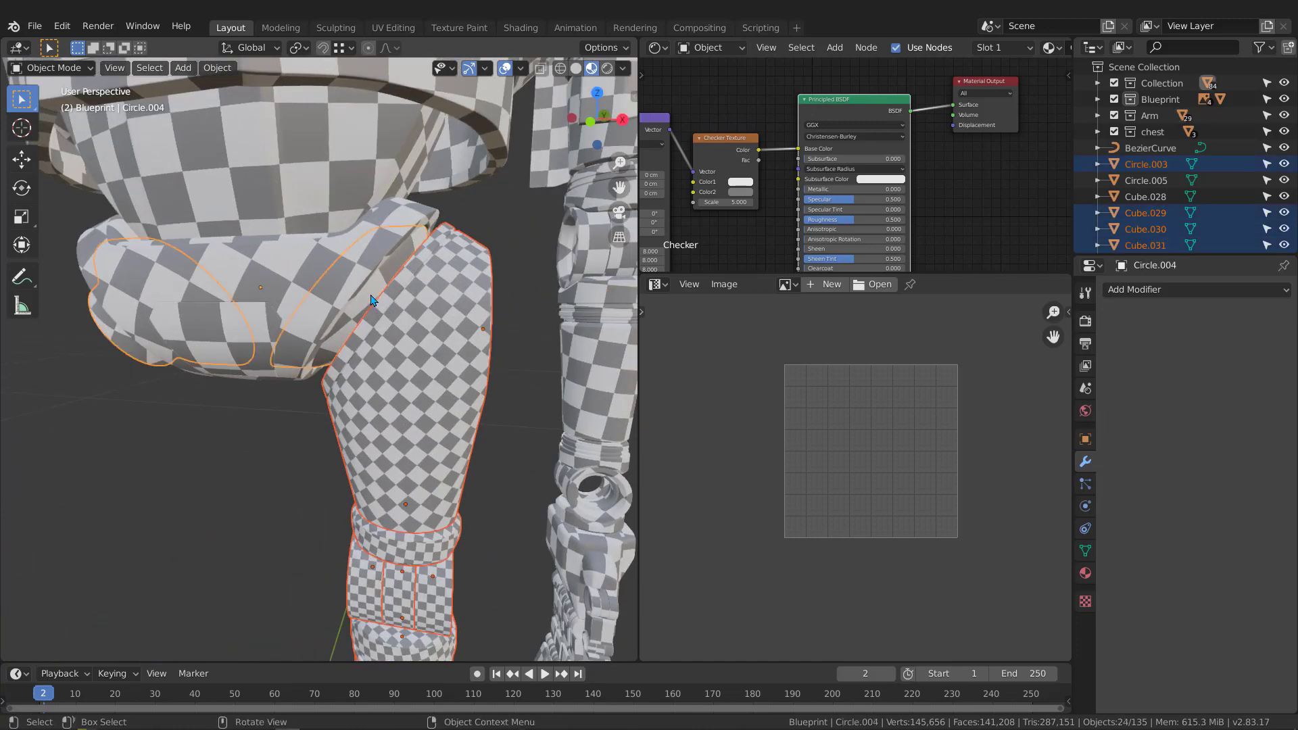
pyautogui.scroll(-3, 371, 300)
pyautogui.moveTo(379, 318)
pyautogui.mouseDown(button='middle')
pyautogui.moveTo(392, 332)
pyautogui.moveTo(379, 337)
pyautogui.mouseUp(button='middle')
pyautogui.scroll(-2, 274, 333)
pyautogui.moveTo(284, 333); pyautogui.dragTo(364, 380, button='middle')
pyautogui.hotkey('ctrl', 'a')
pyautogui.click(285, 386)
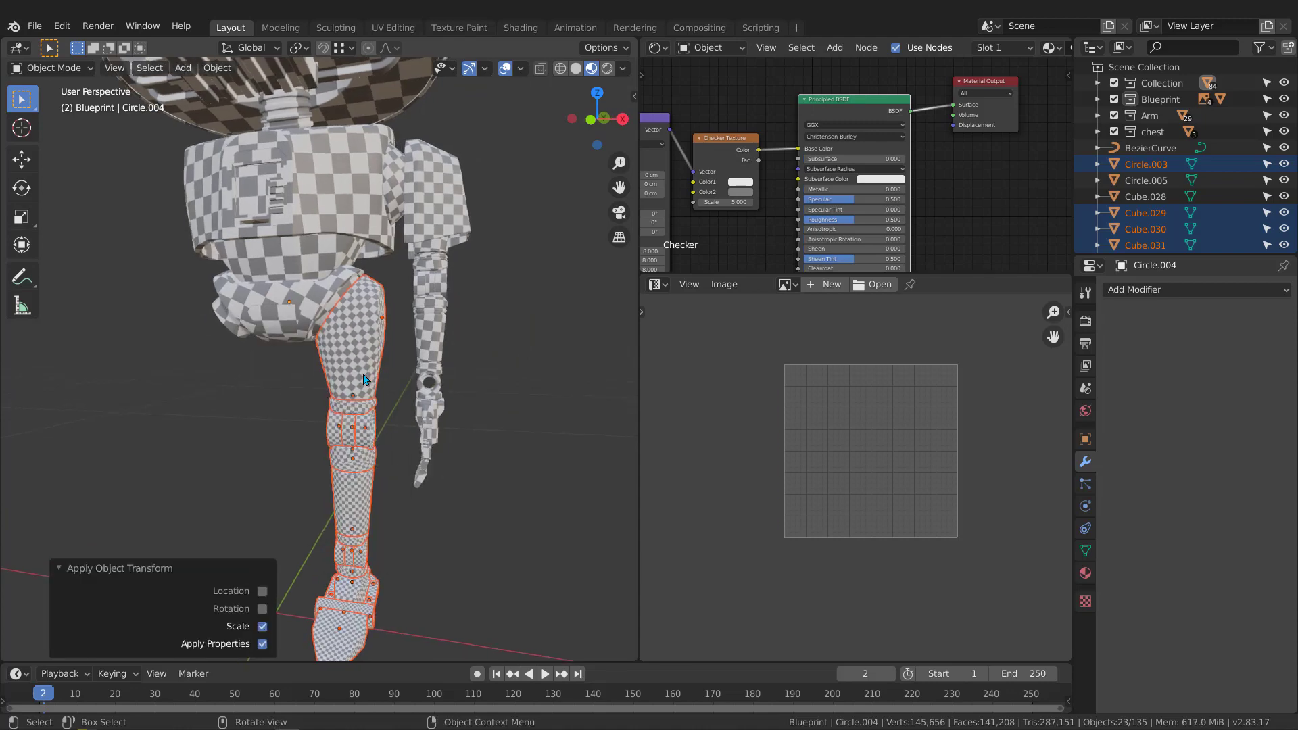
# In Edit Mode, average the scale of all the leg's UV islands and pack them with rotation and a 0.001 margin
pyautogui.press('Tab')
pyautogui.scroll(2, 872, 351)
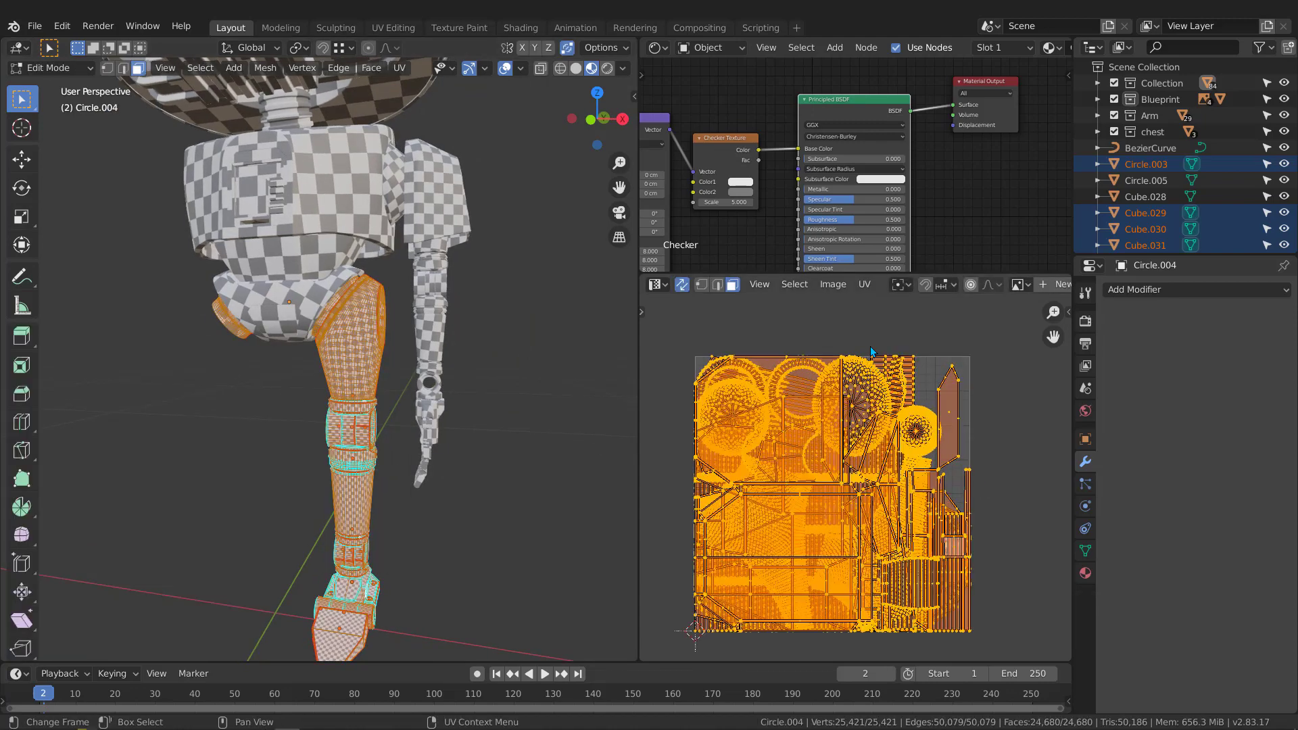
pyautogui.moveTo(852, 364); pyautogui.dragTo(870, 356, button='middle')
pyautogui.click(865, 284)
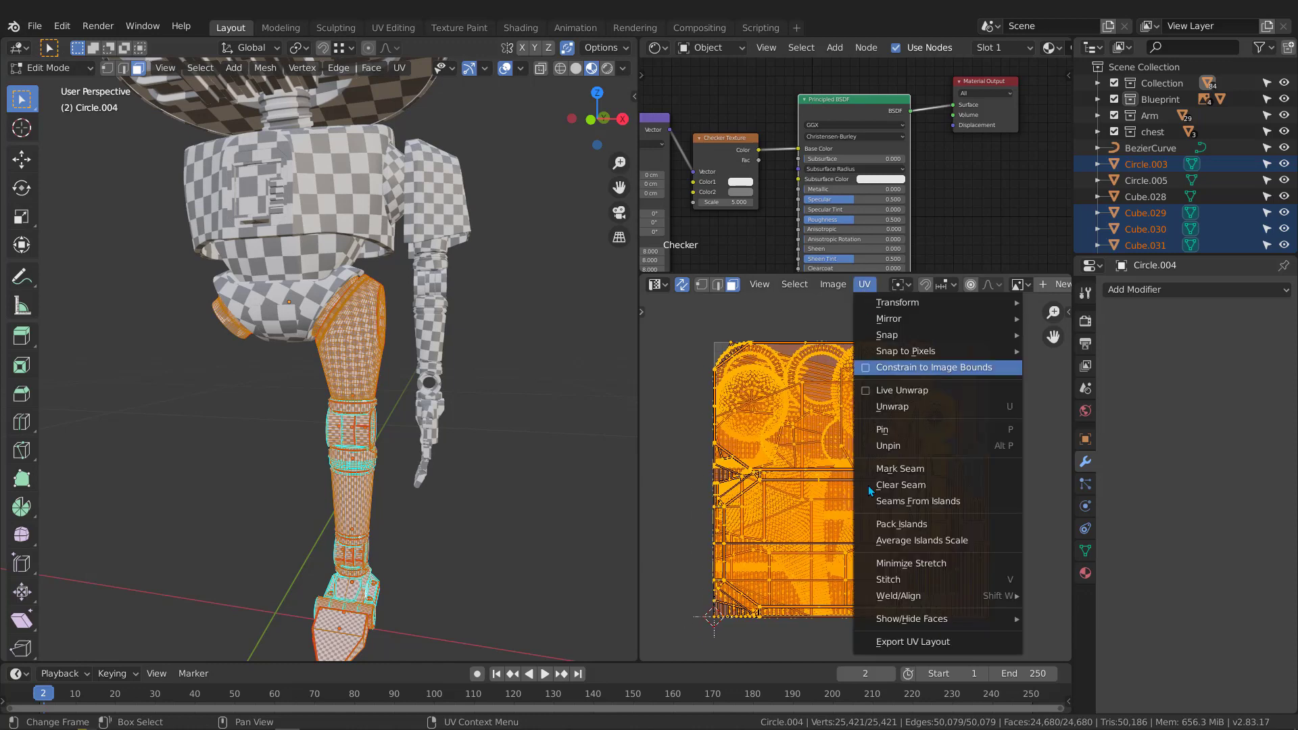
pyautogui.click(924, 541)
pyautogui.click(865, 284)
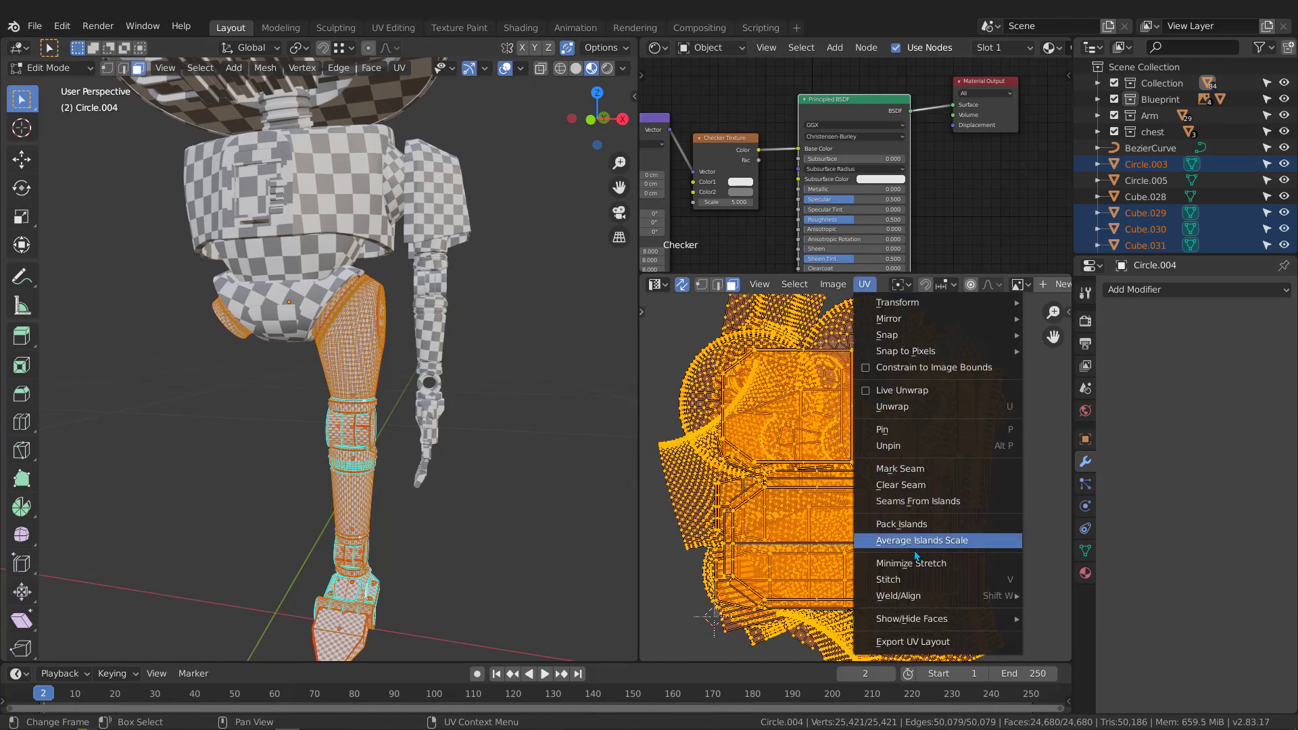
pyautogui.click(903, 527)
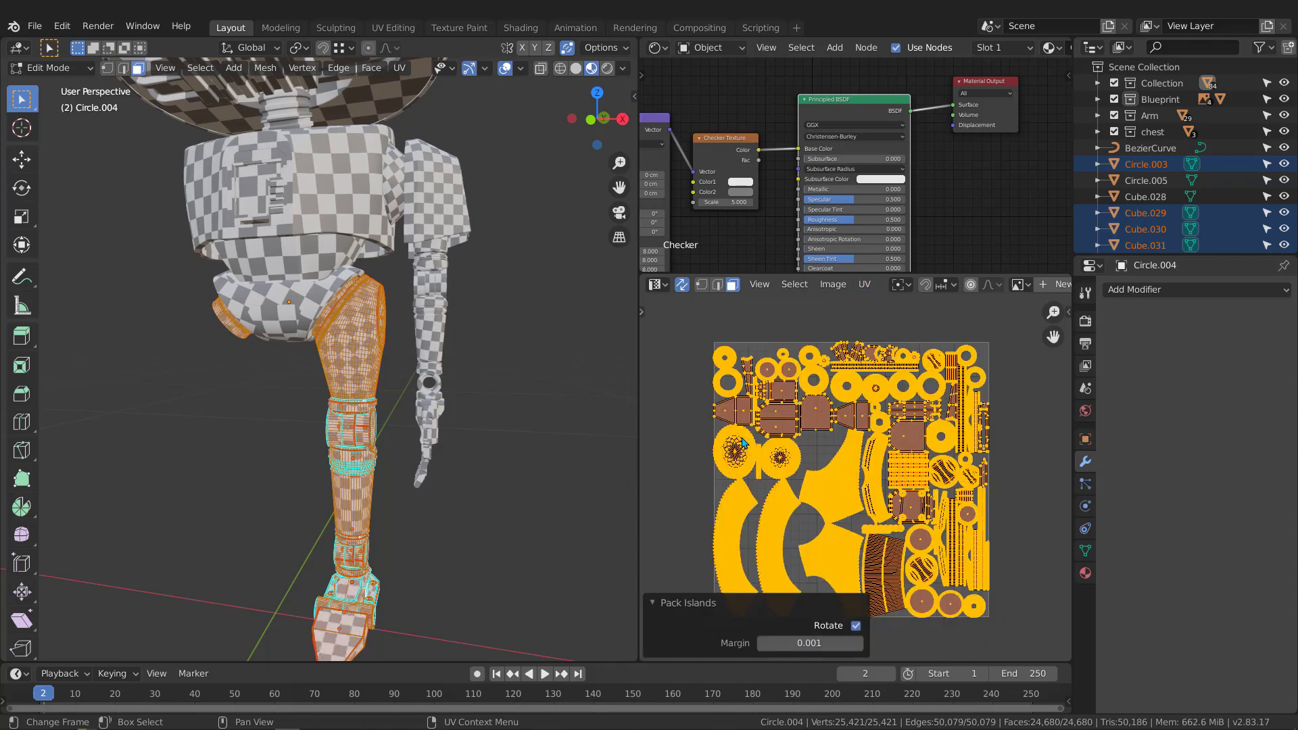
# Examine the leg's checker density from several angles and the arrangement of its packed islands in the UV square
pyautogui.moveTo(374, 539); pyautogui.dragTo(335, 410, button='middle')
pyautogui.scroll(4, 324, 477)
pyautogui.moveTo(335, 410); pyautogui.dragTo(521, 393, button='middle')
pyautogui.scroll(-3, 521, 392)
pyautogui.keyDown('shift'); pyautogui.moveTo(497, 223); pyautogui.dragTo(358, 357, button='middle'); pyautogui.keyUp('shift')
pyautogui.scroll(-3, 313, 361)
pyautogui.scroll(2, 338, 324)
pyautogui.keyDown('shift'); pyautogui.moveTo(312, 274); pyautogui.dragTo(291, 309, button='middle'); pyautogui.keyUp('shift')
pyautogui.scroll(-3, 291, 310)
pyautogui.scroll(4, 879, 453)
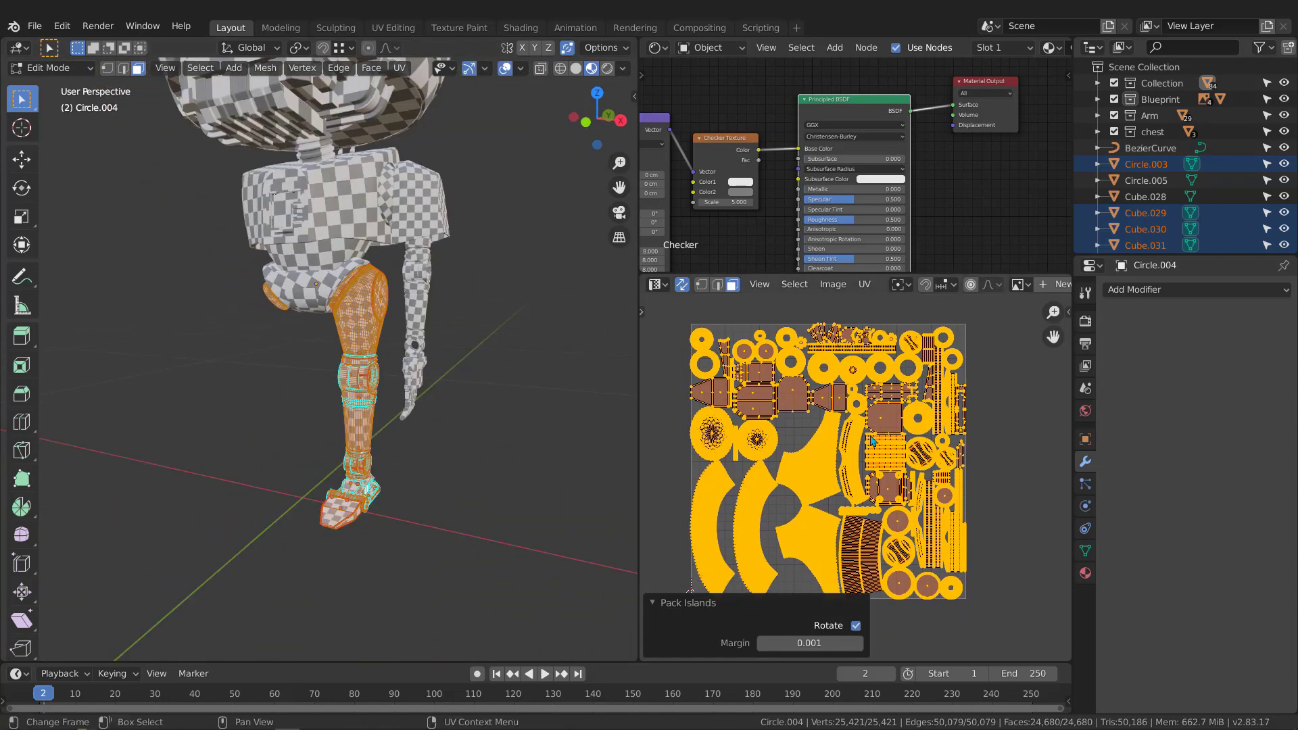
pyautogui.scroll(-5, 843, 440)
pyautogui.moveTo(453, 338); pyautogui.dragTo(428, 335, button='middle')
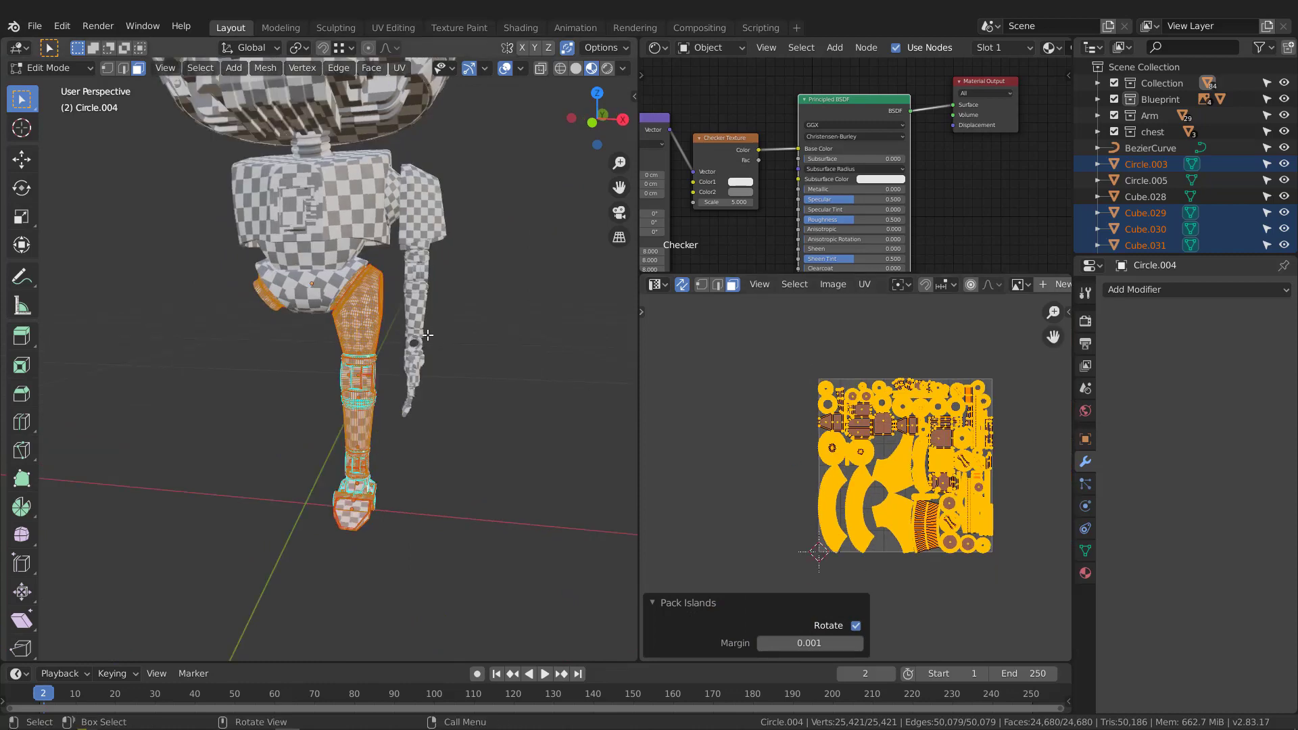
# Leave Edit Mode and compare the leg's checker squares with those on the hips, torso and arm
pyautogui.press('Tab')
pyautogui.scroll(4, 342, 322)
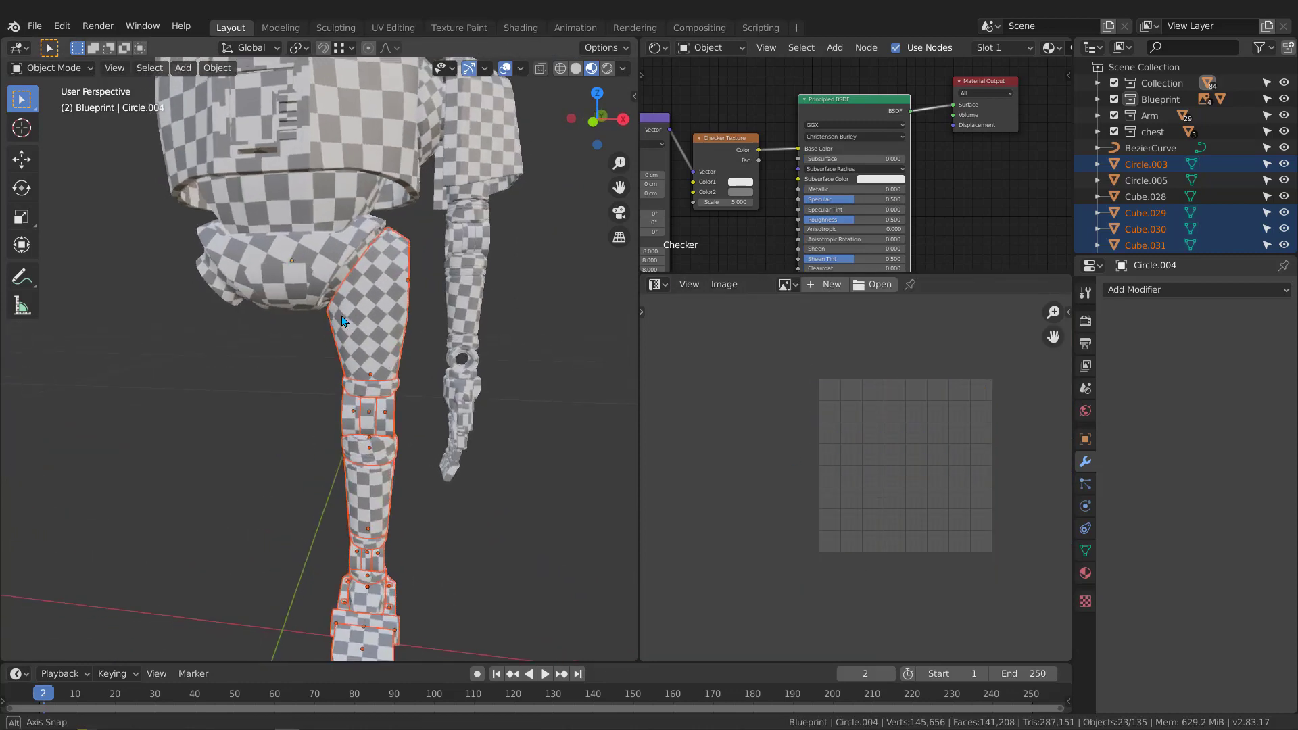
pyautogui.moveTo(340, 321); pyautogui.dragTo(339, 242, button='middle')
pyautogui.scroll(-4, 340, 242)
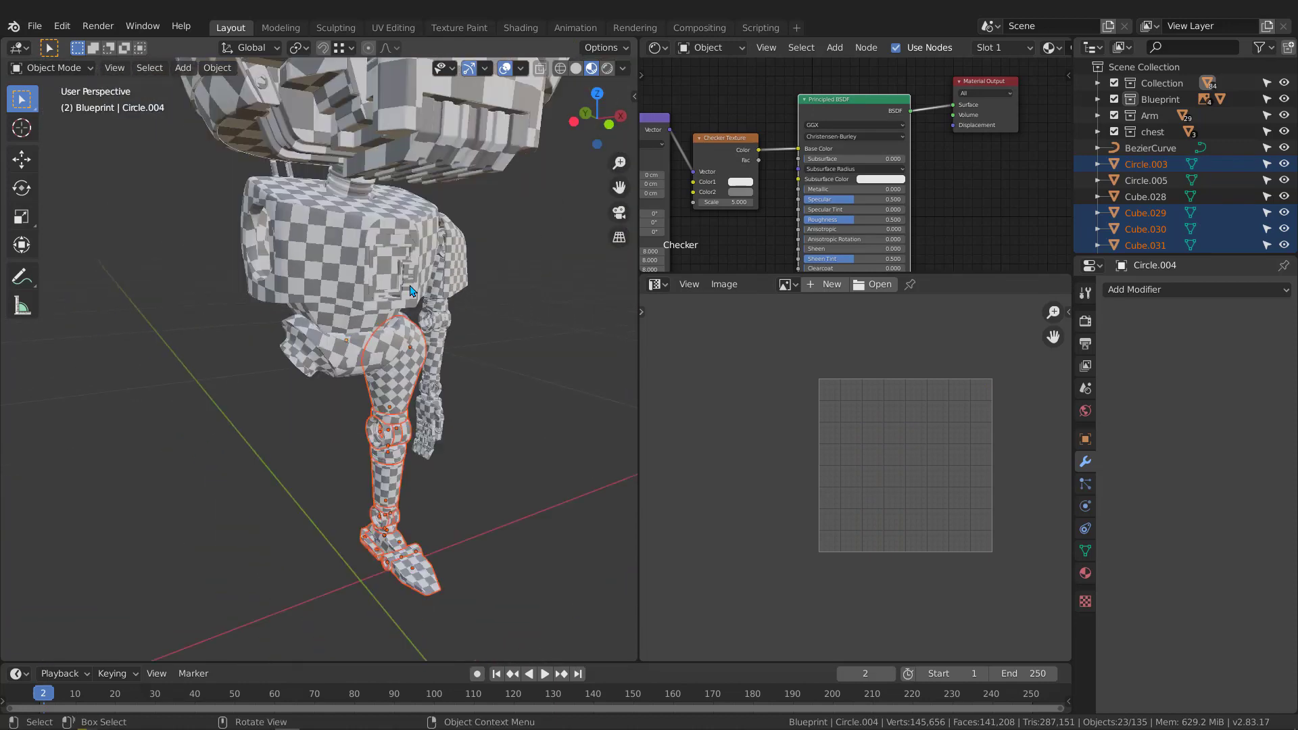
pyautogui.moveTo(412, 277); pyautogui.dragTo(318, 331, button='middle')
pyautogui.scroll(5, 400, 480)
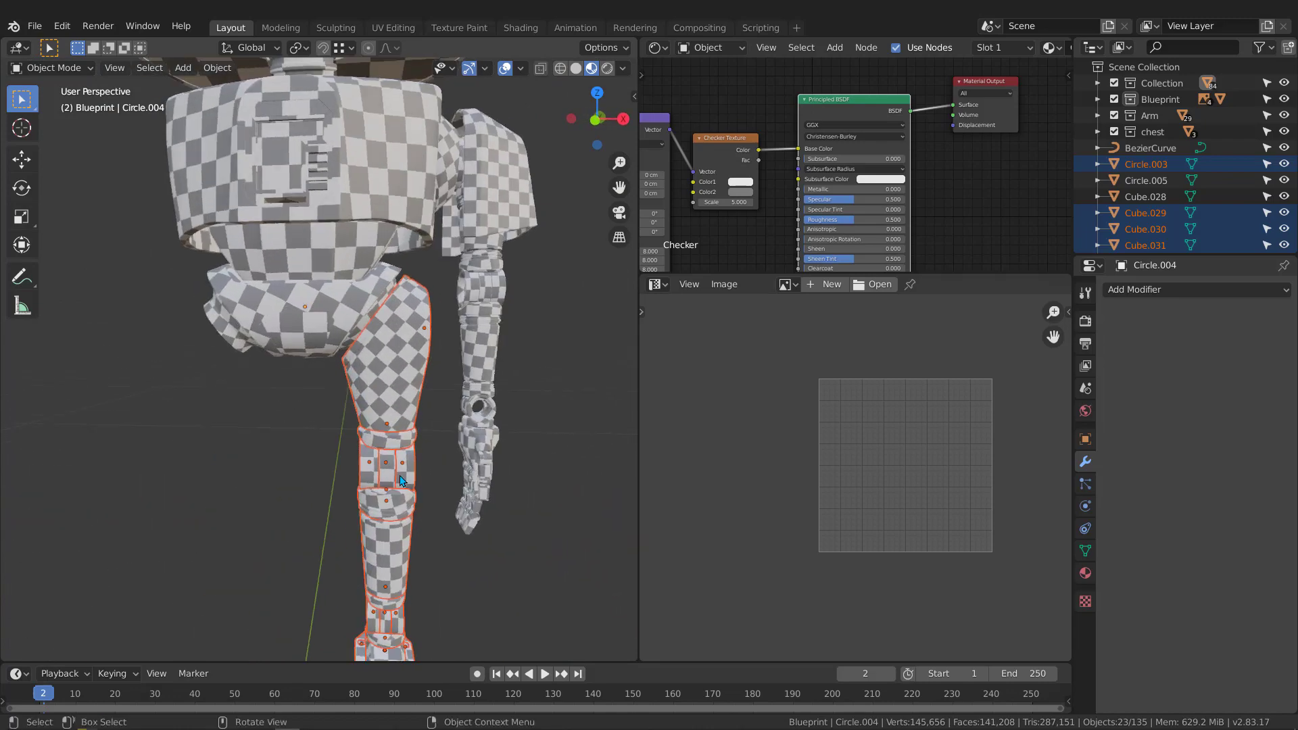
pyautogui.moveTo(372, 545); pyautogui.dragTo(389, 501, button='middle')
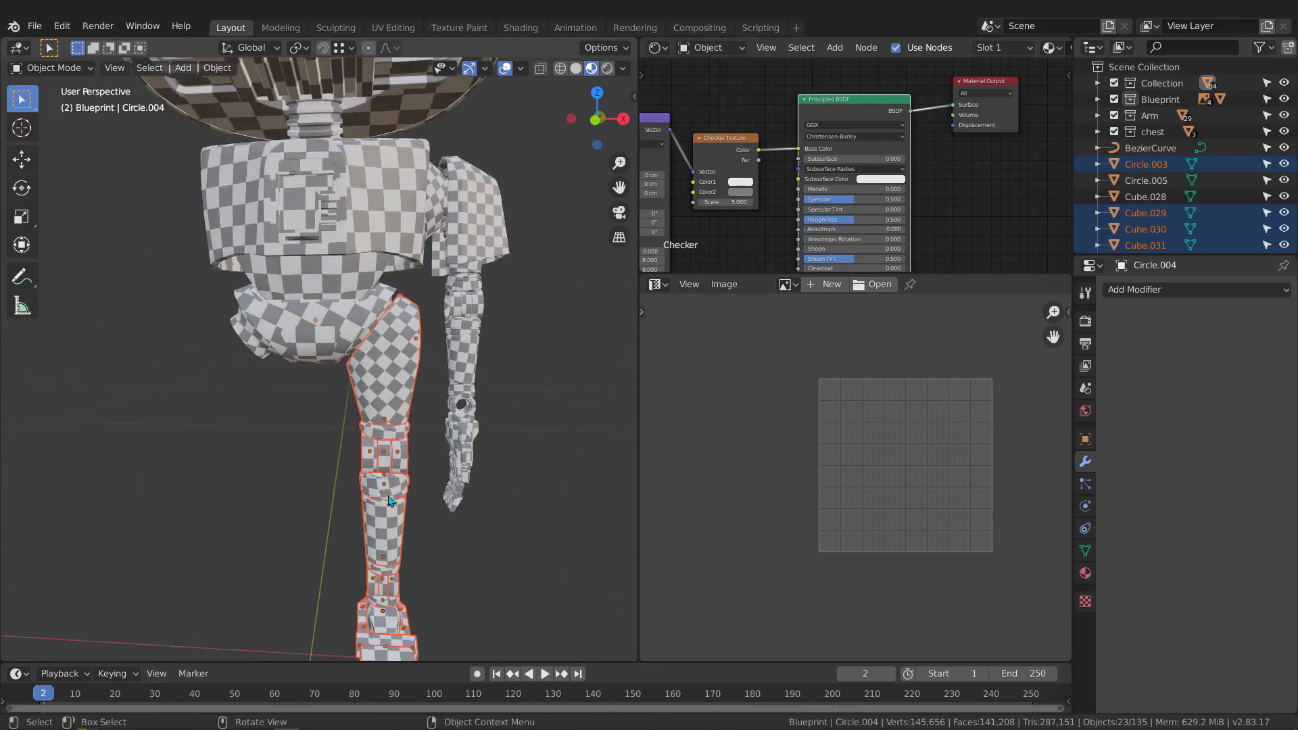
pyautogui.moveTo(399, 415); pyautogui.dragTo(204, 368, button='middle')
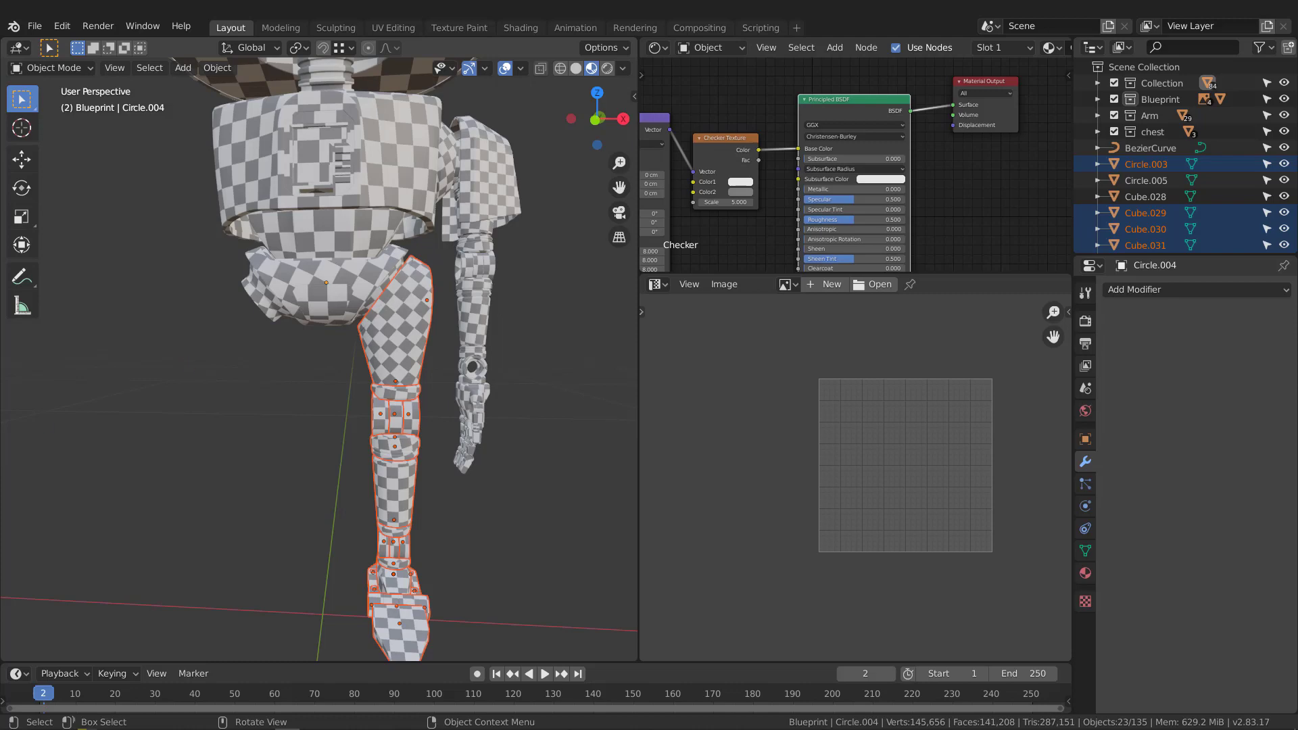
# Inspect the checker pattern's consistency across the whole robot, from head to foot, from front and side angles
pyautogui.moveTo(420, 394); pyautogui.dragTo(371, 487, button='middle')
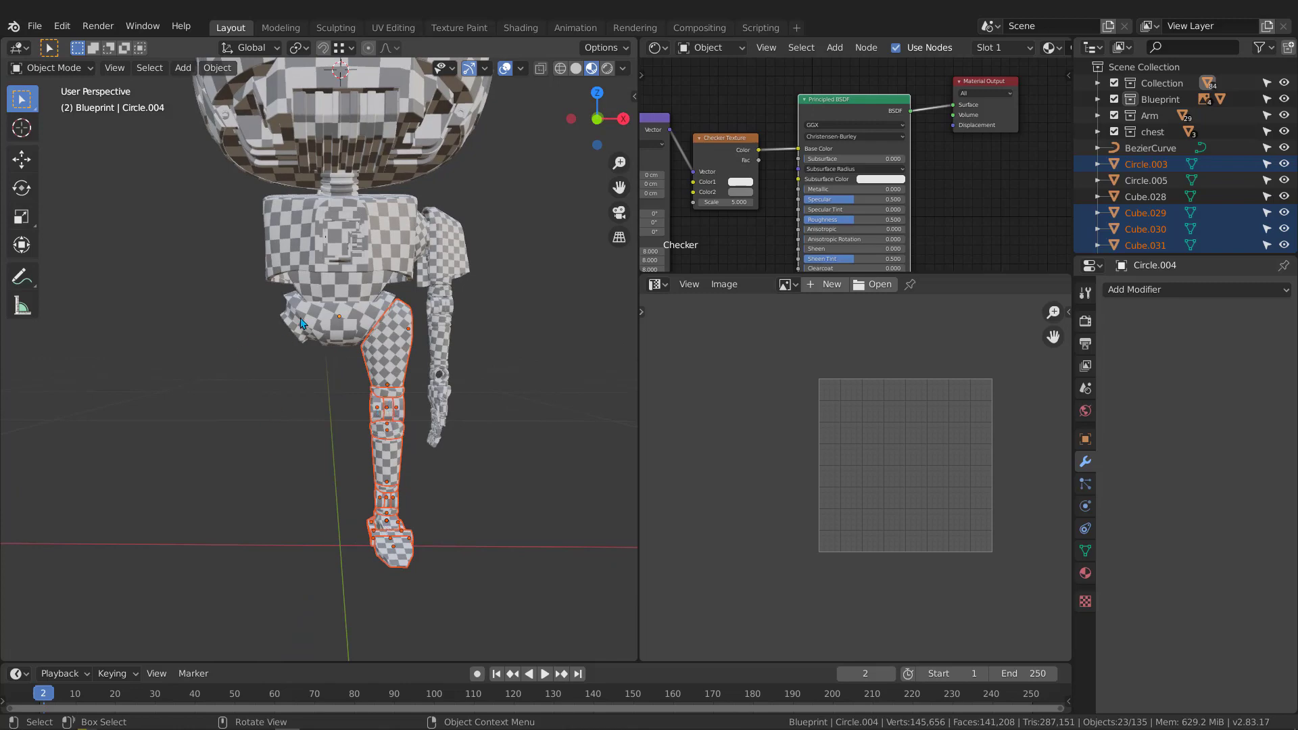
pyautogui.moveTo(301, 323); pyautogui.dragTo(249, 362, button='middle')
pyautogui.click(77, 70)
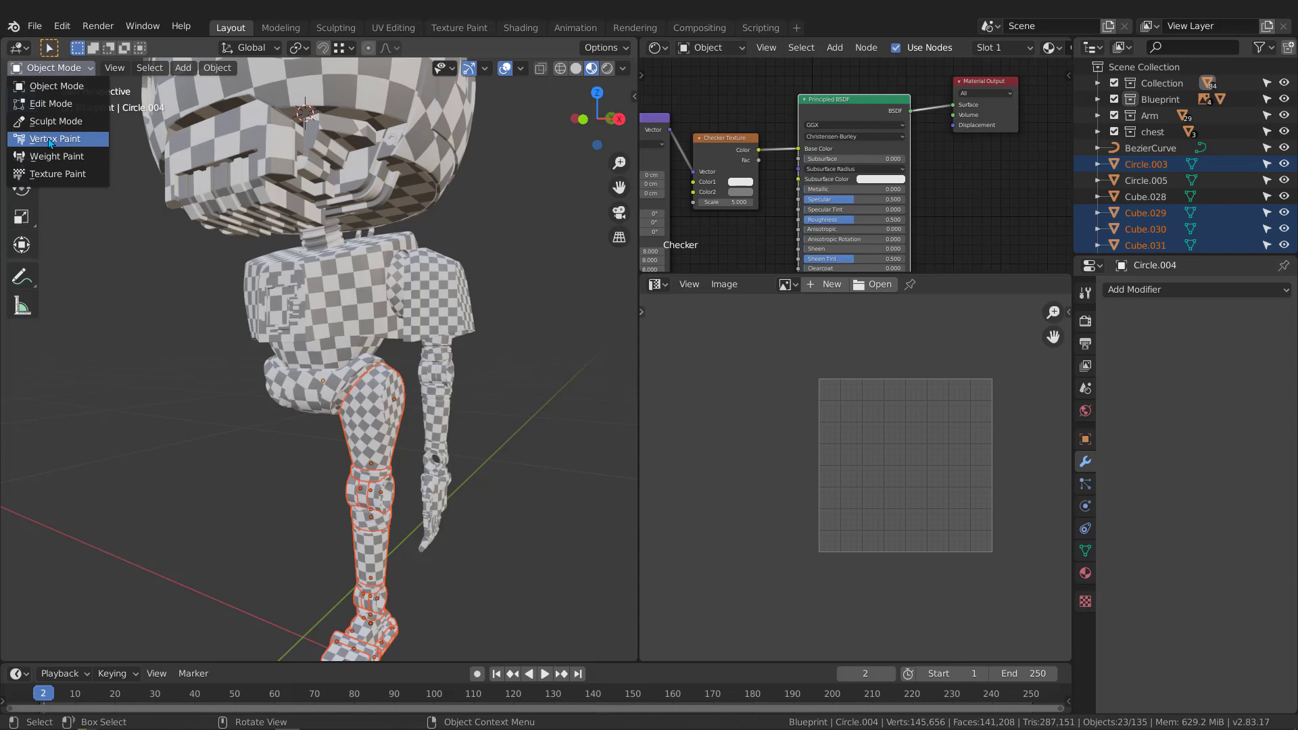
pyautogui.moveTo(350, 279); pyautogui.dragTo(418, 300, button='middle')
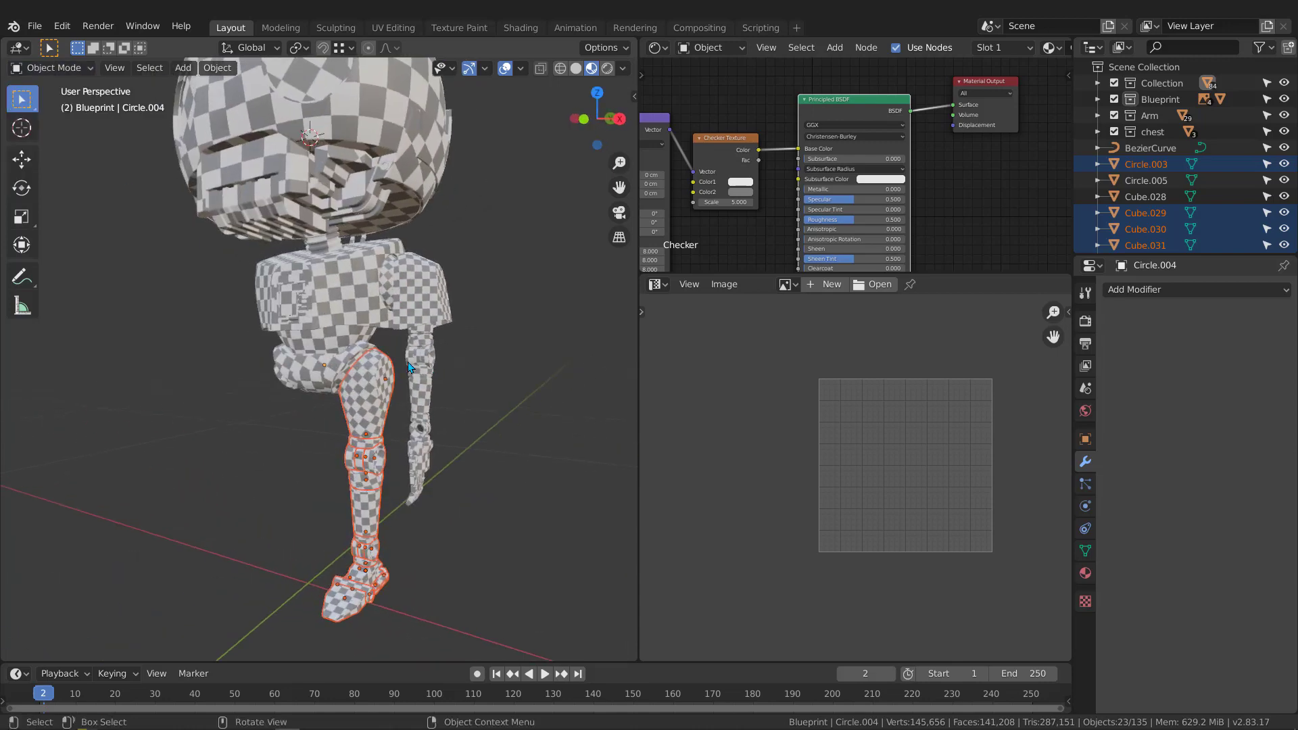
pyautogui.moveTo(408, 367); pyautogui.dragTo(106, 303, button='middle')
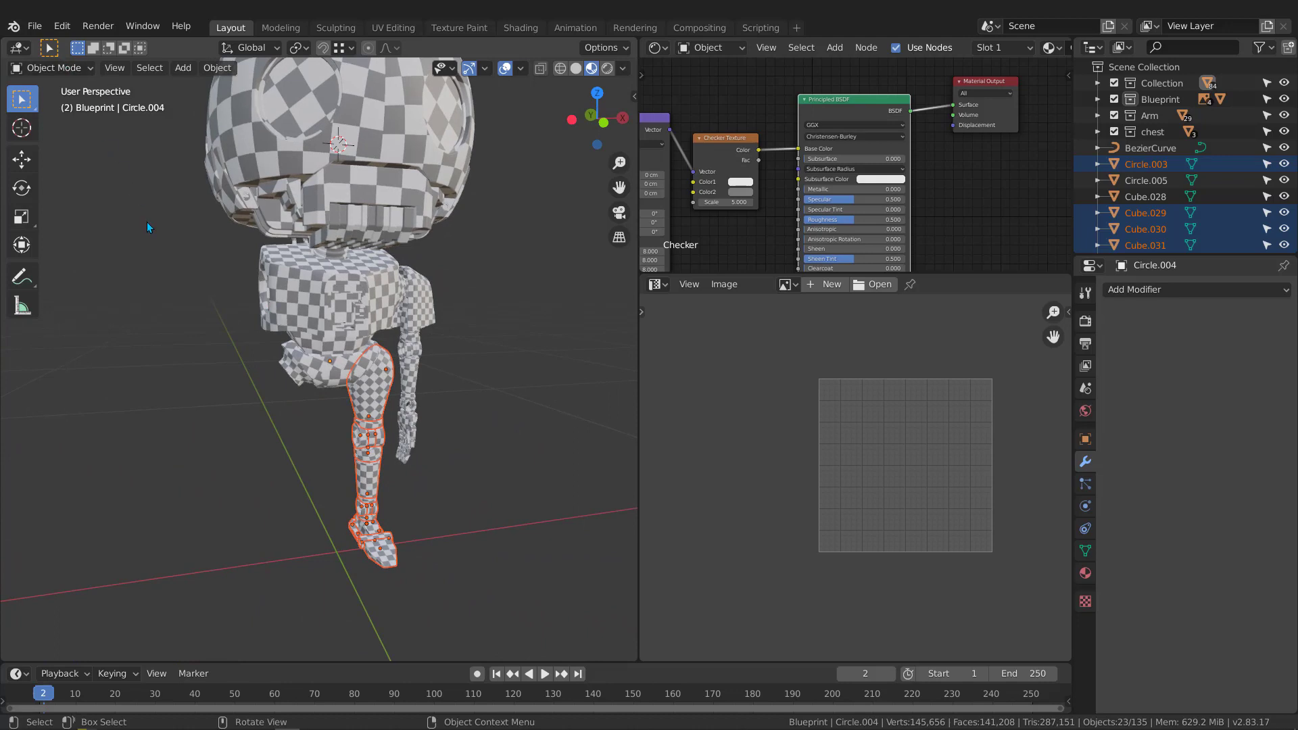
pyautogui.moveTo(414, 336); pyautogui.dragTo(353, 308, button='middle')
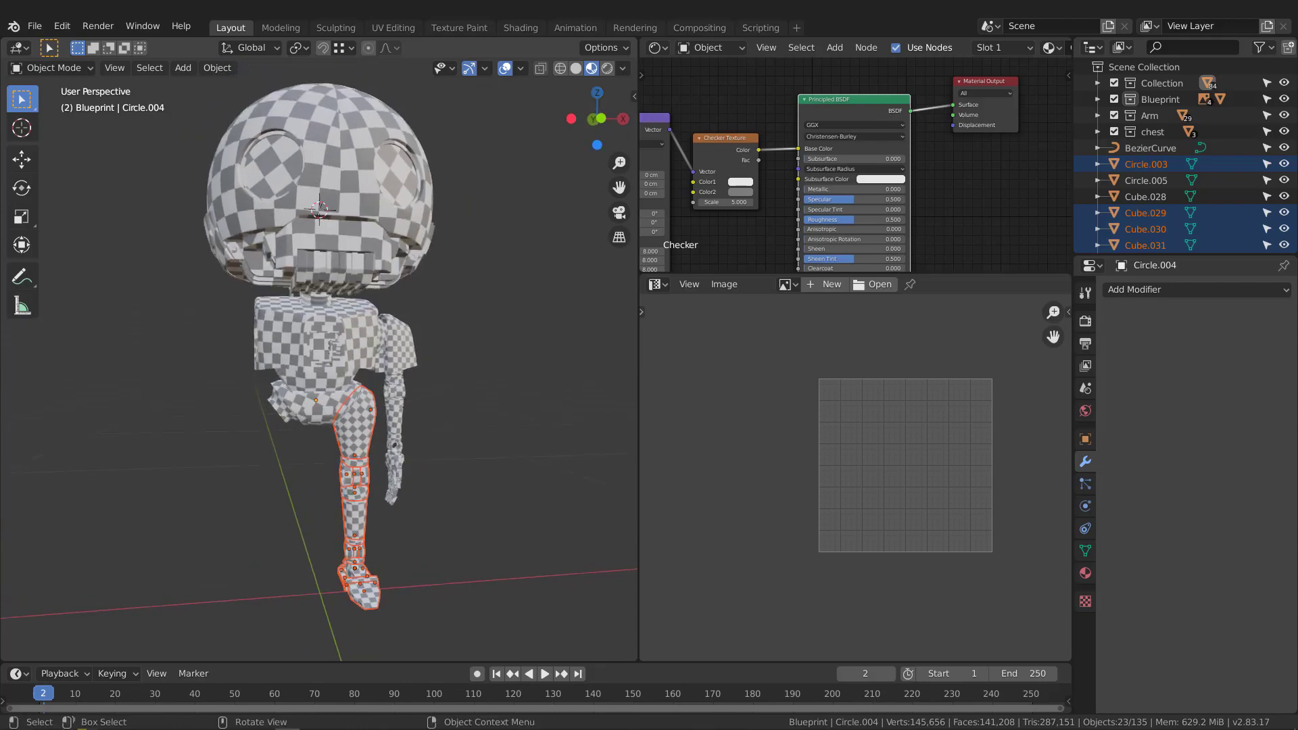